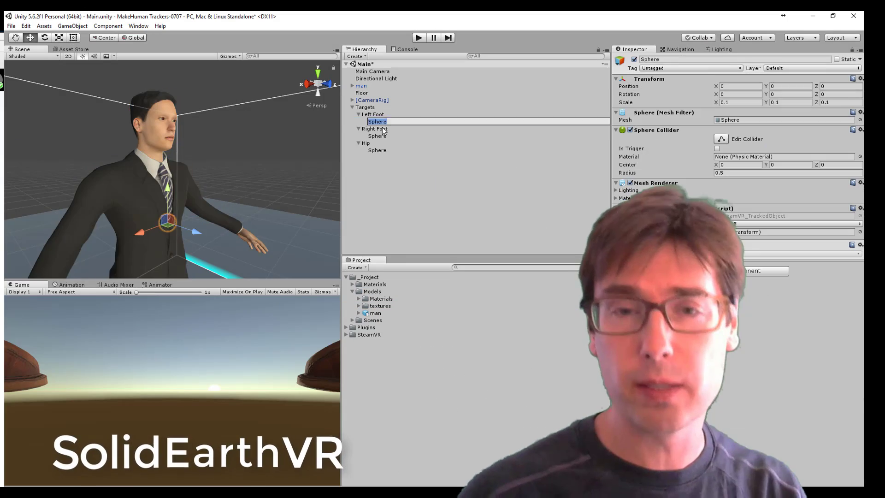
pyautogui.click(384, 150)
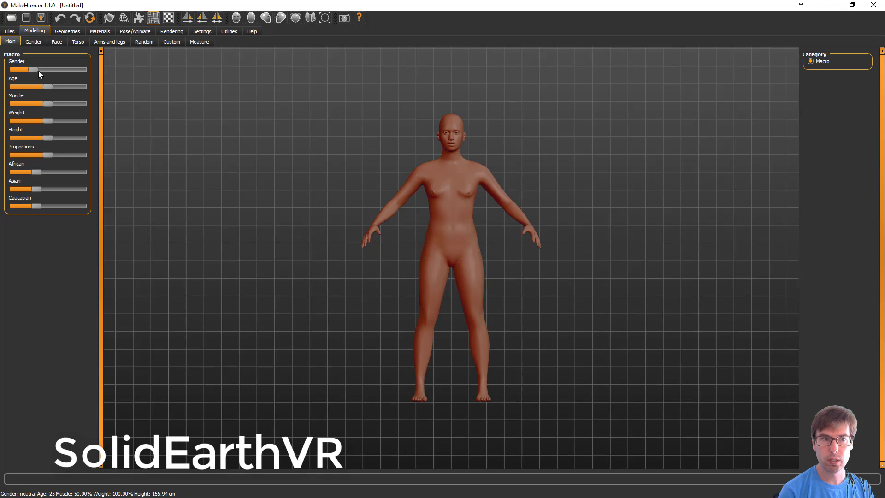
# Step: Shape the male figure with age 23, muscle 100%, larger proportions, and adjusted Caucasian and Asian values
pyautogui.moveTo(48, 86)
pyautogui.mouseDown()
pyautogui.moveTo(37, 90)
pyautogui.moveTo(47, 88)
pyautogui.mouseUp()
pyautogui.moveTo(48, 104); pyautogui.dragTo(95, 105)
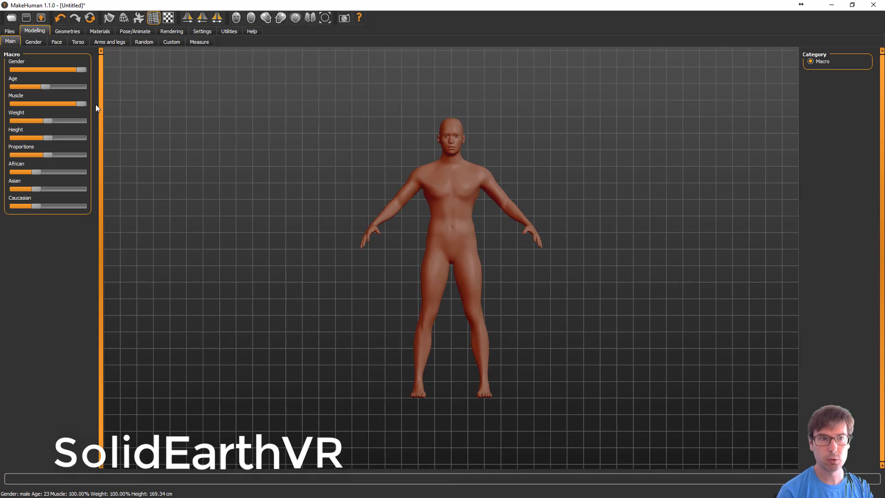
pyautogui.moveTo(48, 155); pyautogui.dragTo(64, 155)
pyautogui.moveTo(36, 206); pyautogui.dragTo(59, 206)
pyautogui.moveTo(26, 190); pyautogui.dragTo(67, 192)
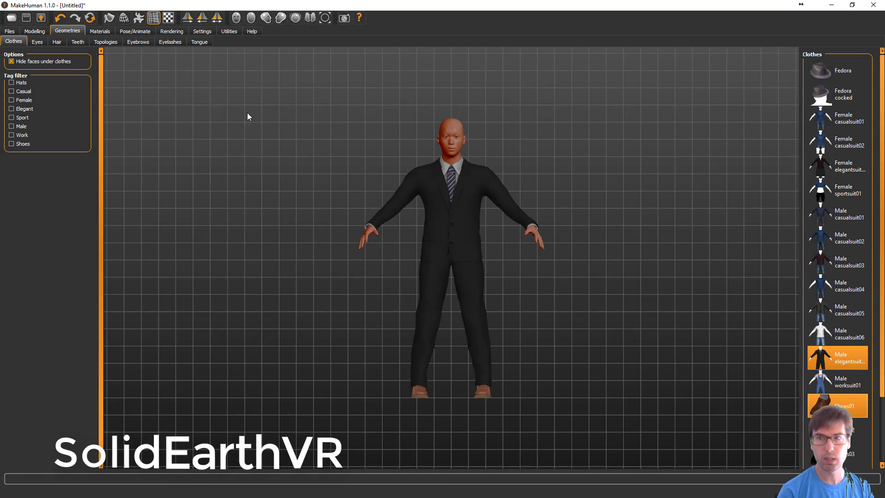
# Step: Give the figure the Short01 male hair and the Tongue01 tongue
pyautogui.click(57, 42)
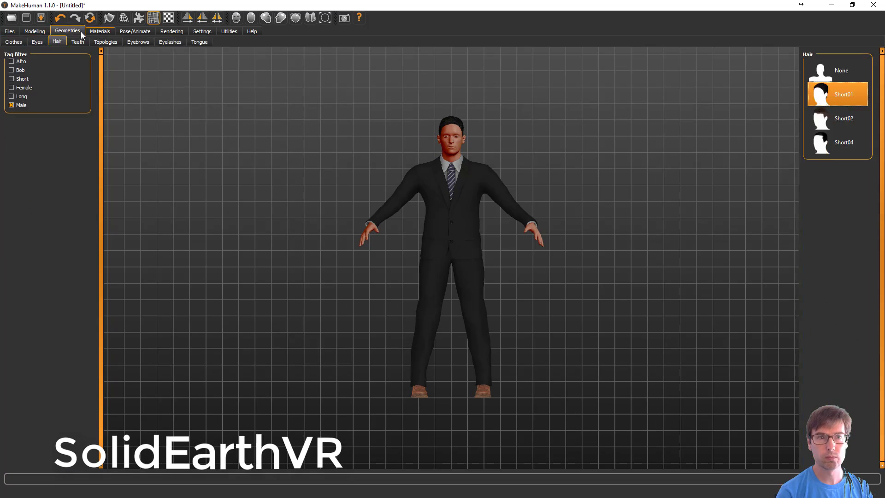
pyautogui.click(107, 41)
pyautogui.click(137, 41)
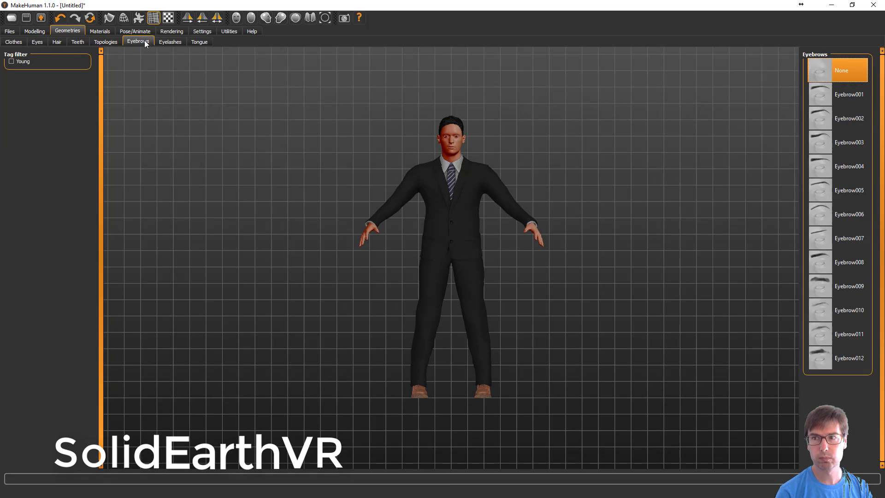
pyautogui.click(199, 41)
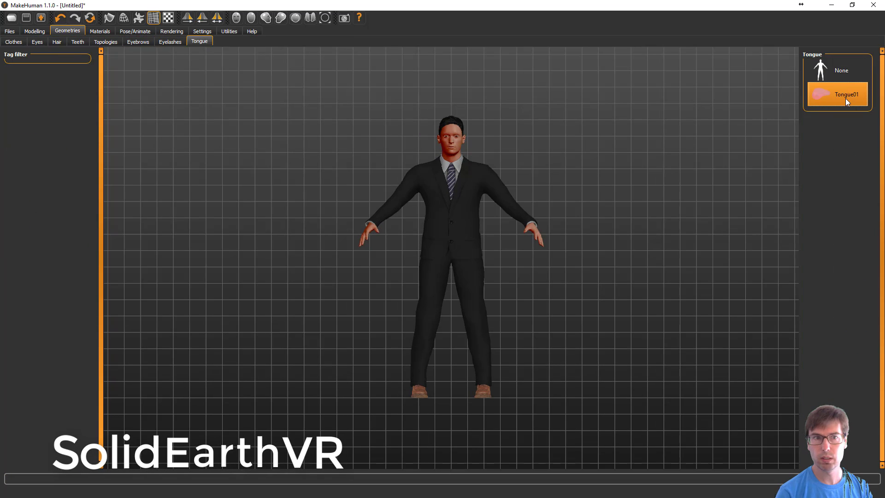
# Step: Switch the figure's eyes to the Low-poly version and browse the skin materials for a male skin
pyautogui.click(38, 43)
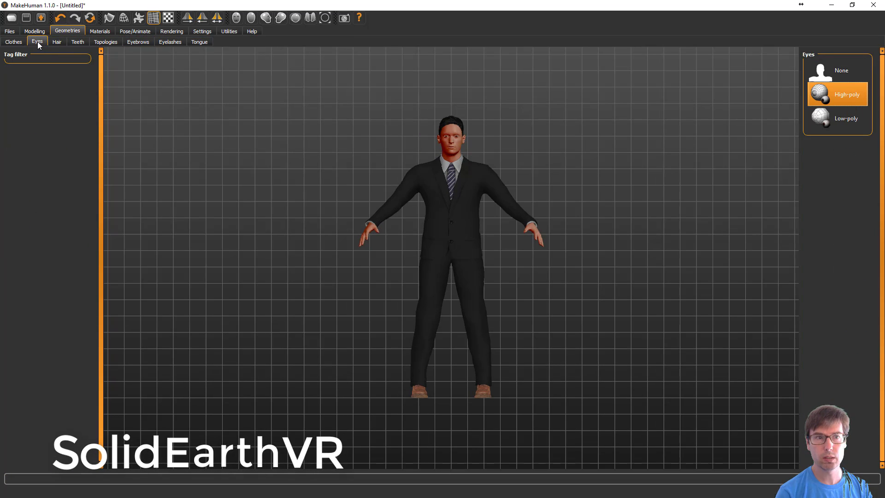
pyautogui.click(839, 116)
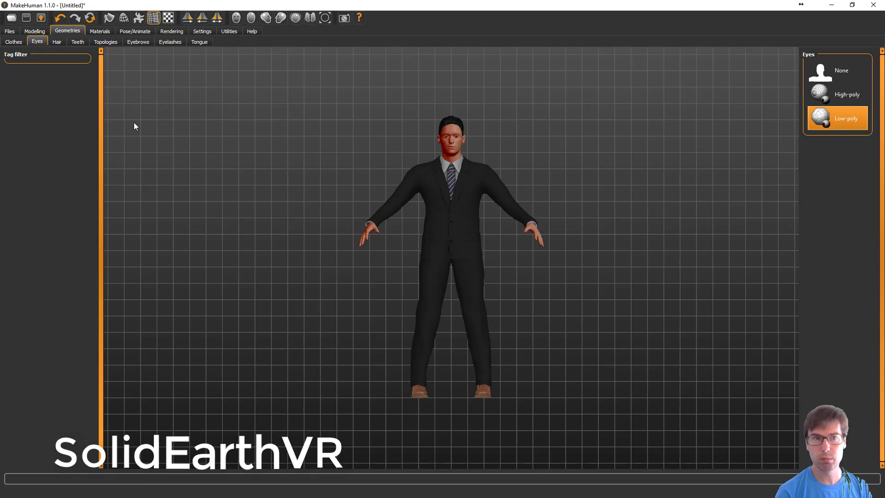
pyautogui.click(99, 31)
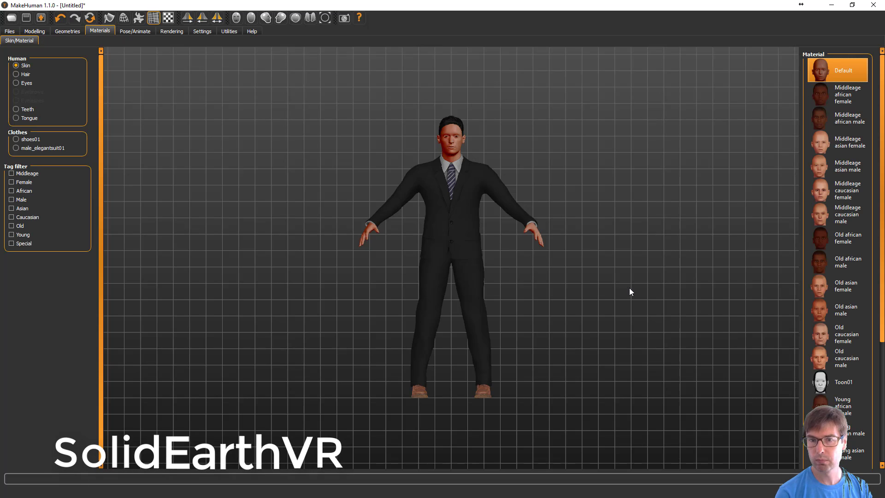
pyautogui.scroll(-5, 850, 320)
# Step: Assign the Cmu mb rig preset to the figure and set up its export in FBX format
pyautogui.click(134, 30)
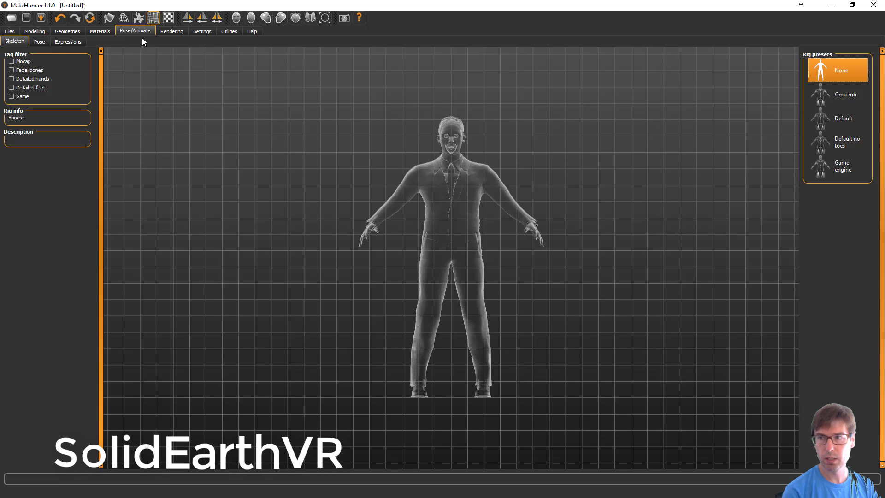
pyautogui.click(843, 104)
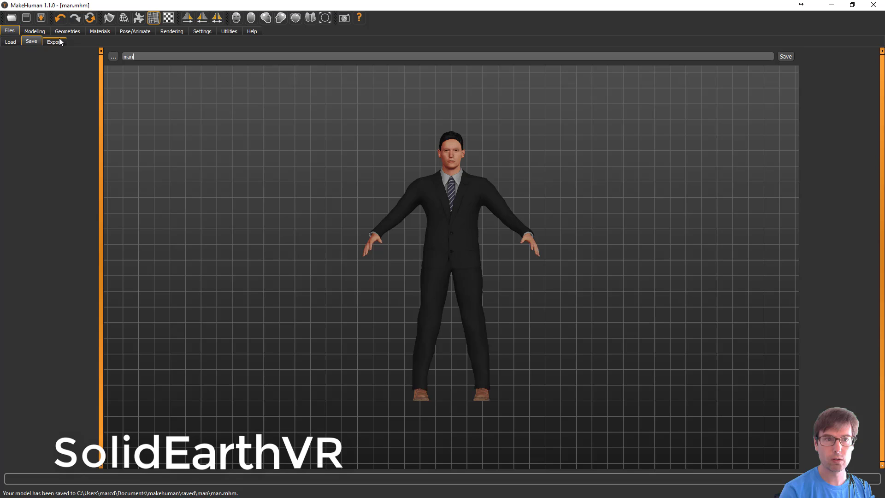
pyautogui.click(55, 41)
pyautogui.click(36, 71)
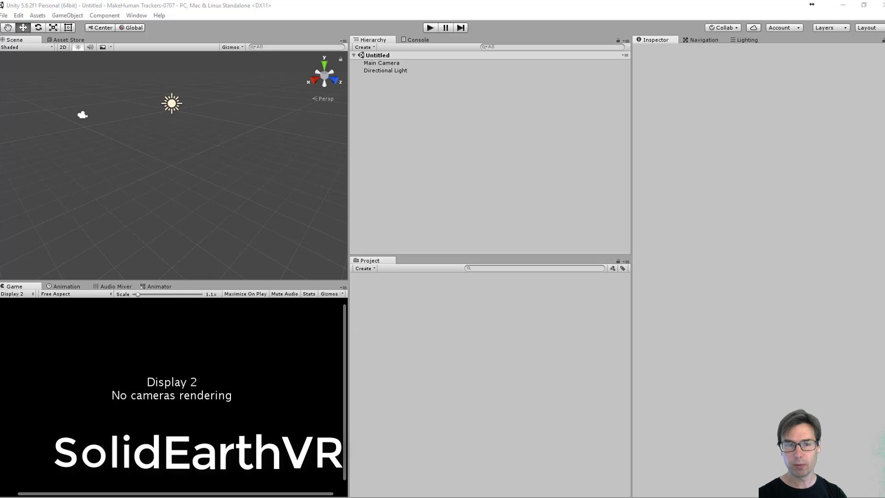
# Step: In Unity, set the Game view to show Display 1
pyautogui.click(28, 293)
pyautogui.click(23, 303)
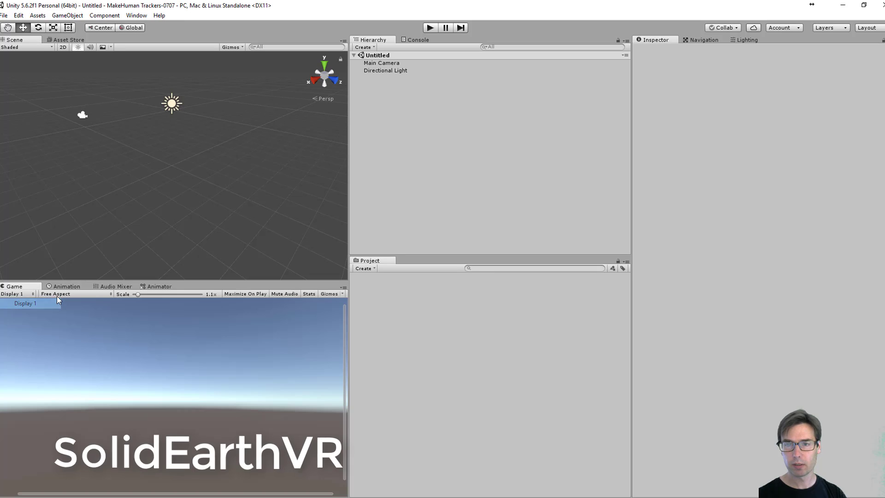
# Step: Create a top-level asset folder named _Project
pyautogui.click(367, 269)
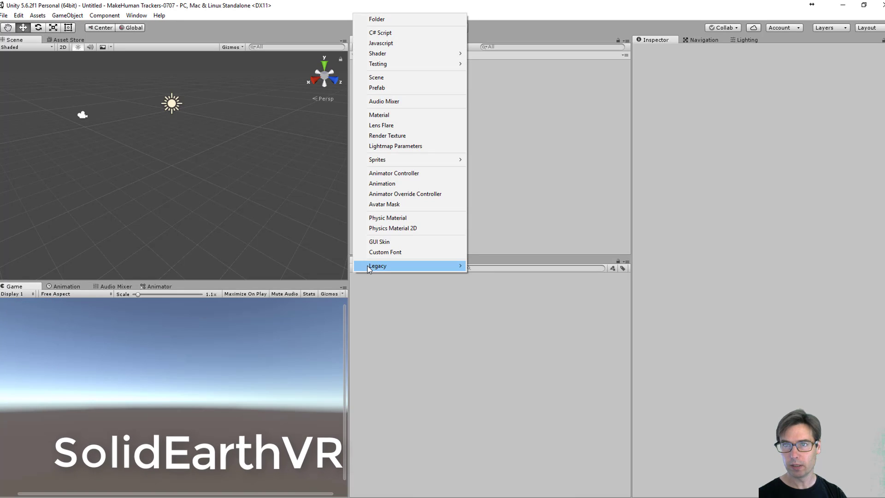
pyautogui.click(382, 20)
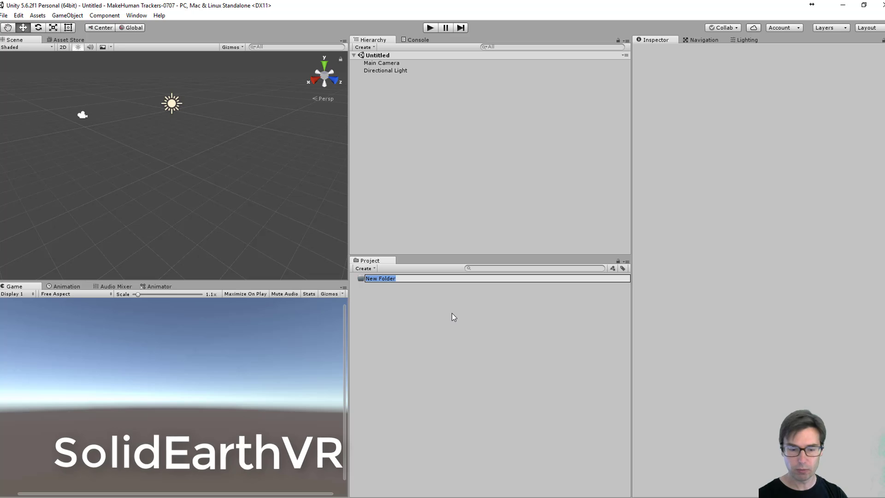
pyautogui.press('BackSpace')
pyautogui.write('_Project')
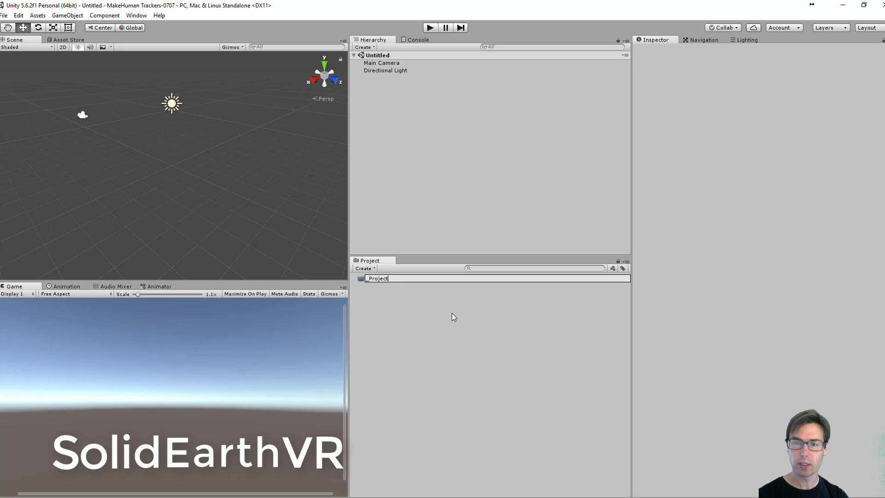
pyautogui.press('Return')
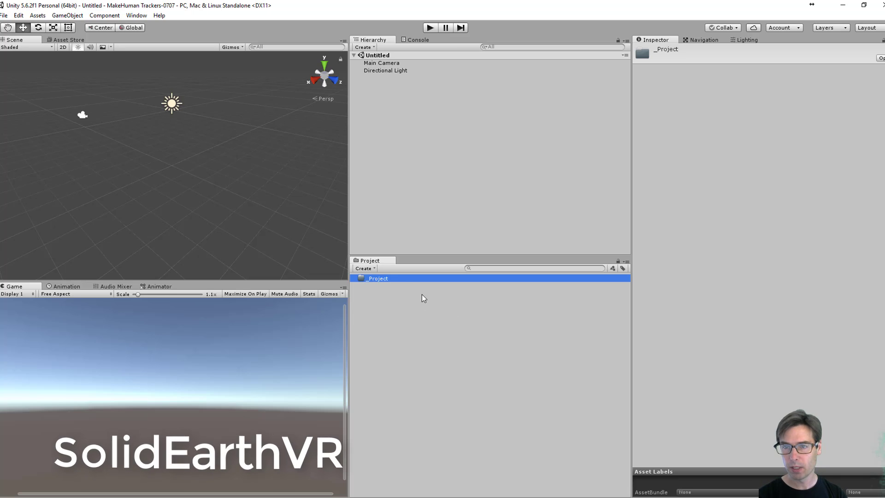
# Step: Create a subfolder named Models inside the _Project folder
pyautogui.rightClick(398, 279)
pyautogui.moveTo(407, 283)
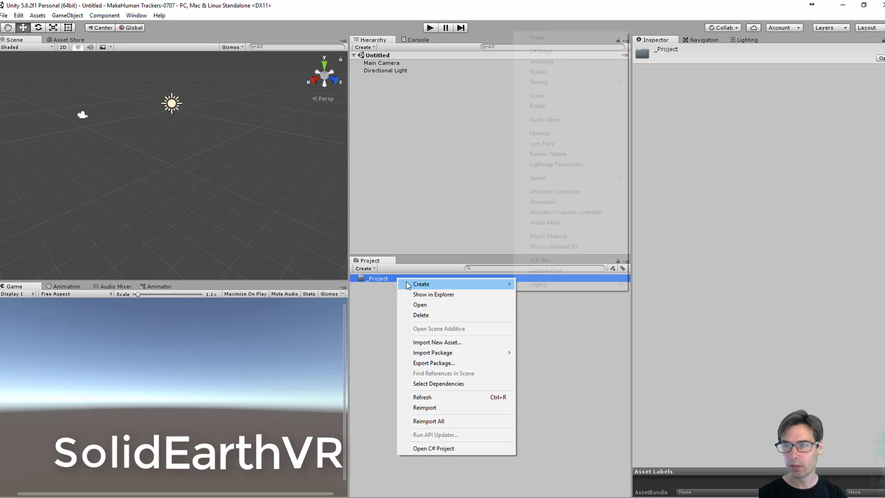
pyautogui.click(554, 39)
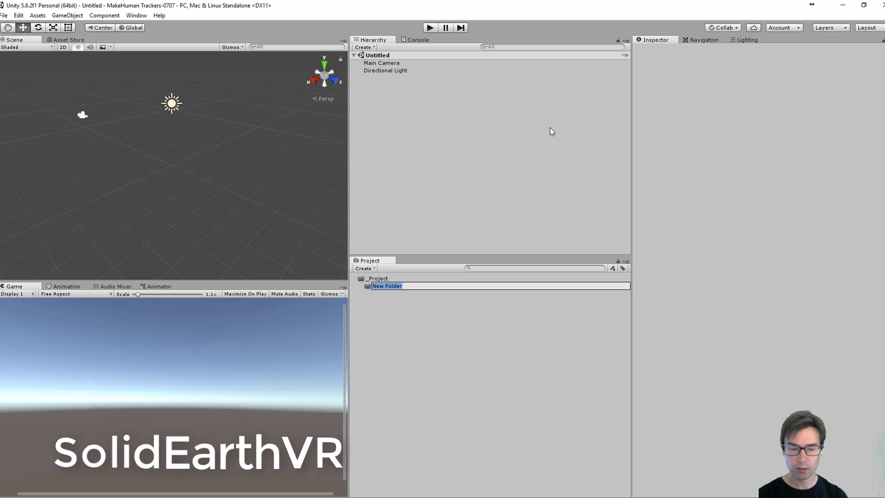
pyautogui.write('Models')
pyautogui.press('Return')
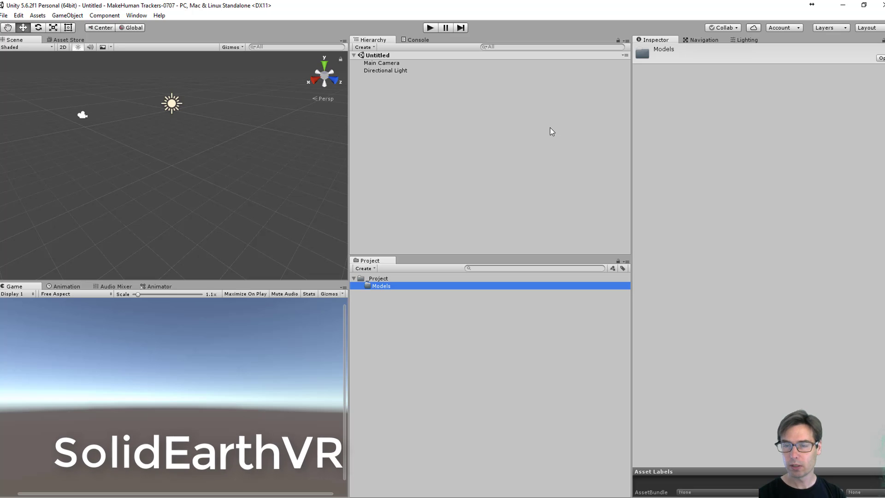
# Step: Create a subfolder named Materials inside the _Project folder
pyautogui.rightClick(384, 279)
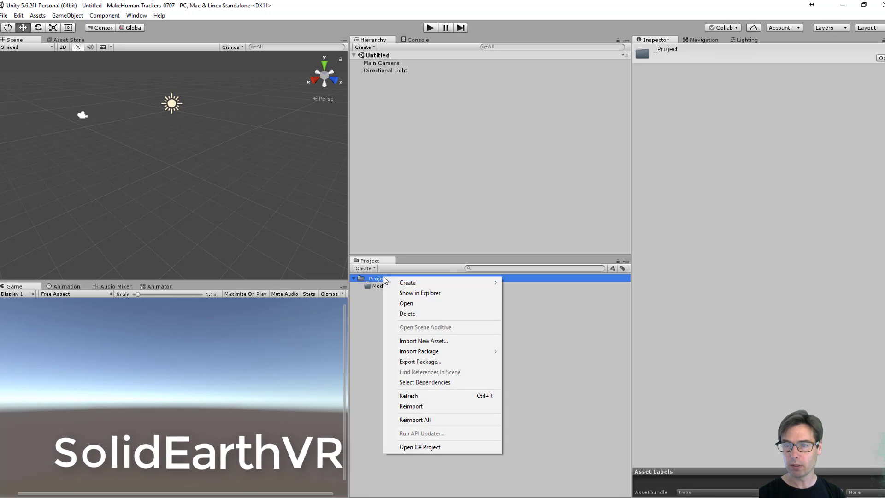
pyautogui.moveTo(411, 287)
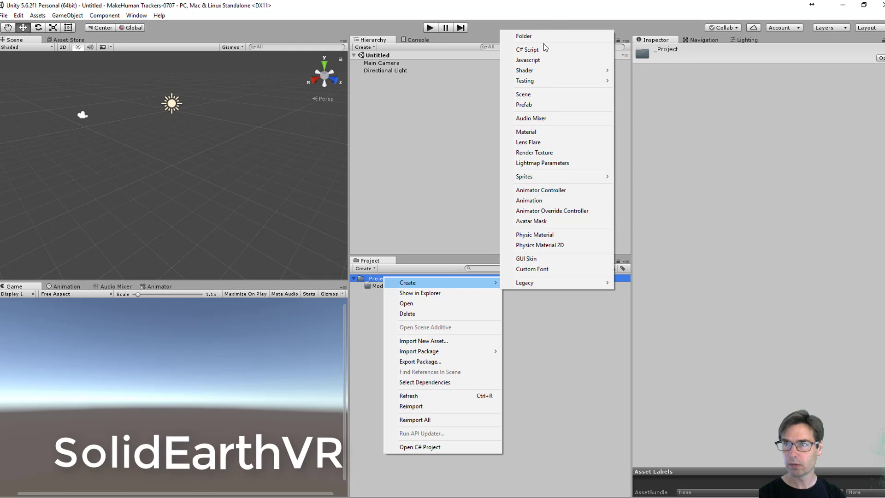
pyautogui.click(530, 35)
pyautogui.write('M')
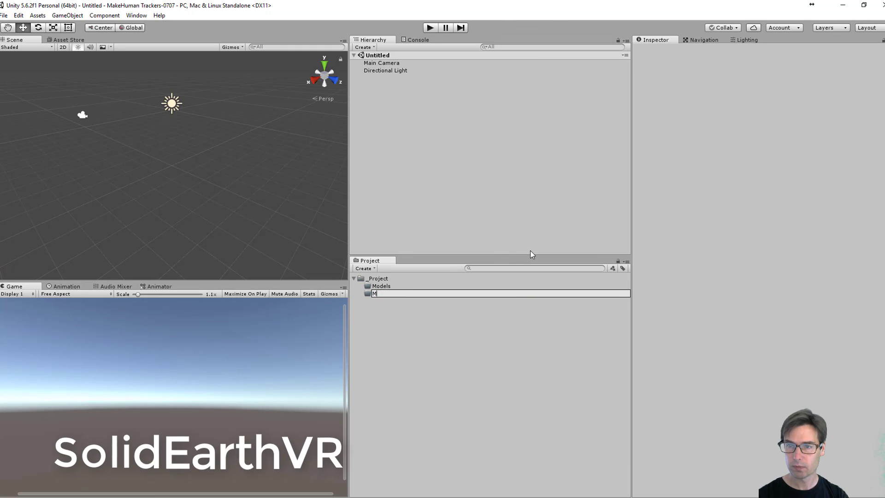
pyautogui.write('aterials')
pyautogui.press('Return')
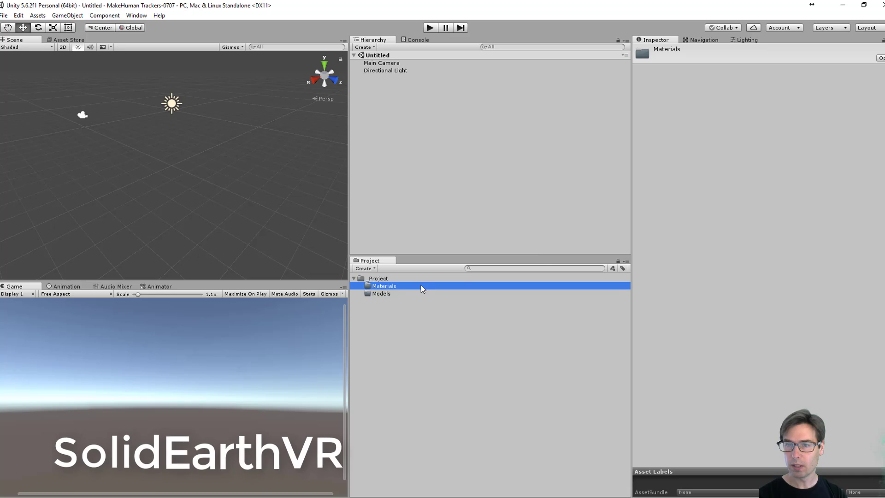
pyautogui.click(397, 293)
pyautogui.rightClick(397, 293)
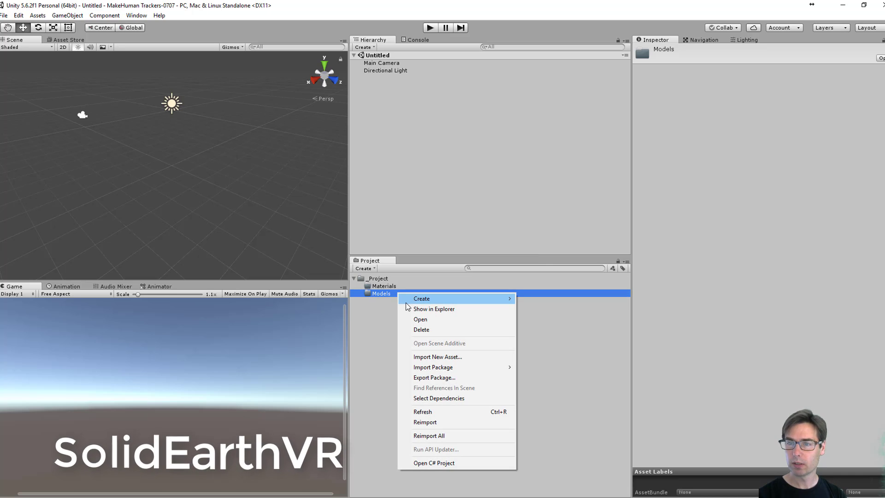
pyautogui.click(377, 317)
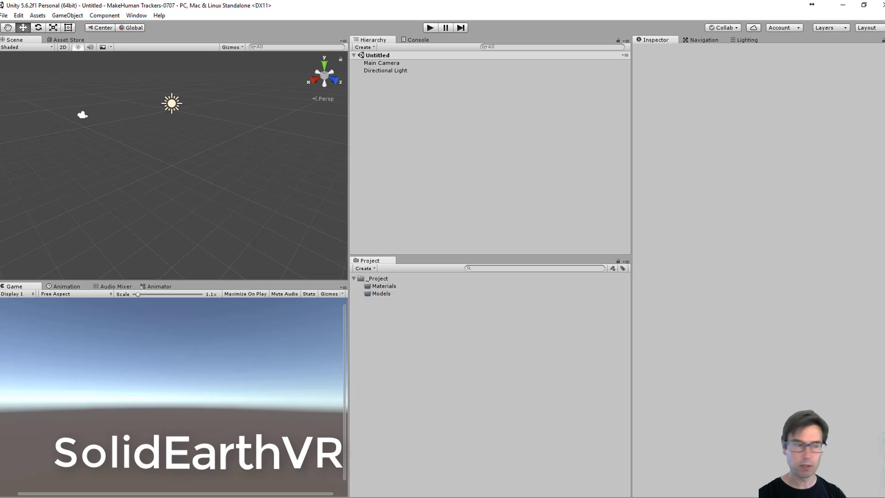
# Step: Switch to File Explorer and import man.fbx and the textures folder from the man3 export folder into the Models folder
pyautogui.hotkey('alt', 'Tab')
pyautogui.moveTo(125, 146); pyautogui.dragTo(382, 299)
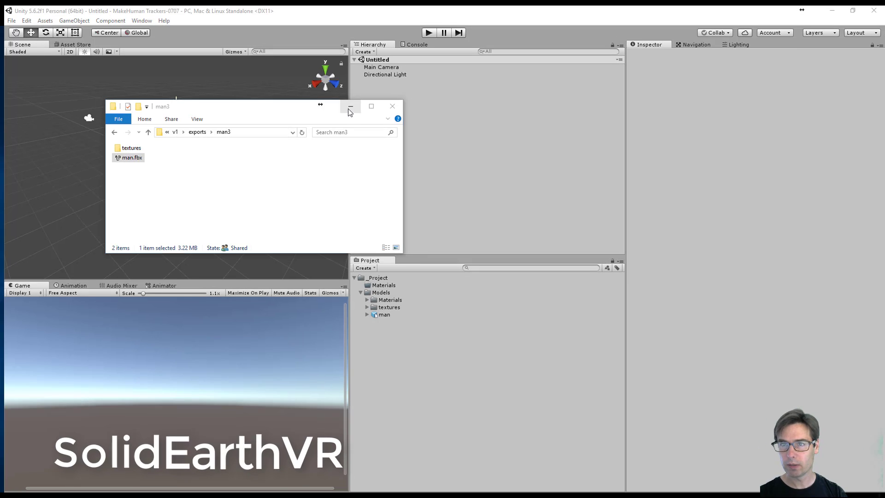
pyautogui.click(350, 106)
# Step: Add the imported man model to the scene hierarchy and frame its face up close
pyautogui.moveTo(377, 315); pyautogui.dragTo(385, 119)
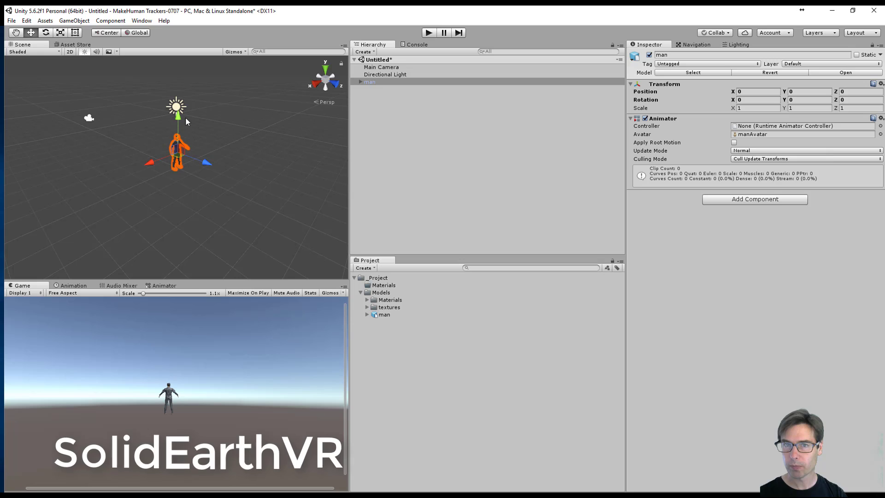
pyautogui.scroll(3, 179, 153)
pyautogui.scroll(10, 179, 154)
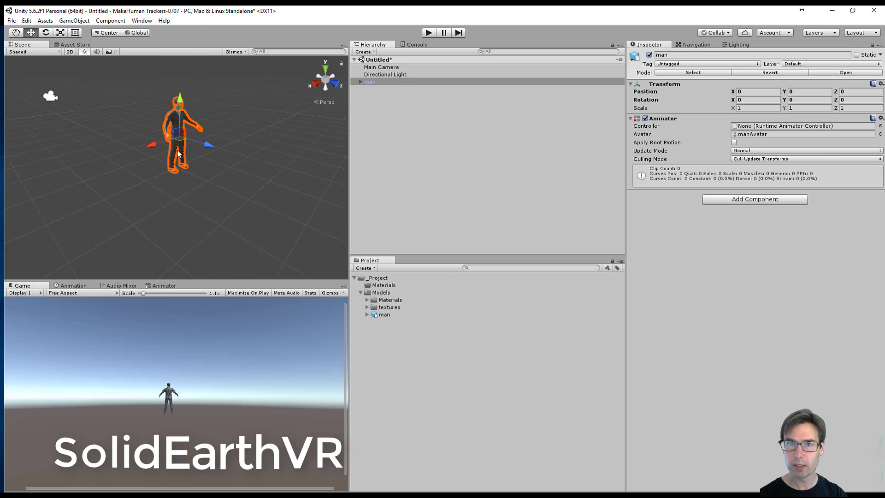
pyautogui.moveTo(177, 154); pyautogui.dragTo(166, 200, button='middle')
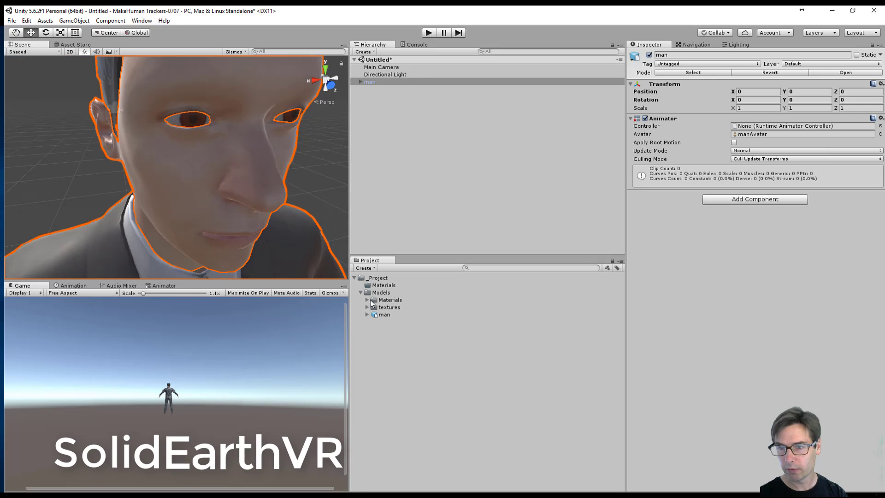
# Step: Set the brown_eye material's rendering mode to Fade and lower its smoothness to about 0.077
pyautogui.click(368, 298)
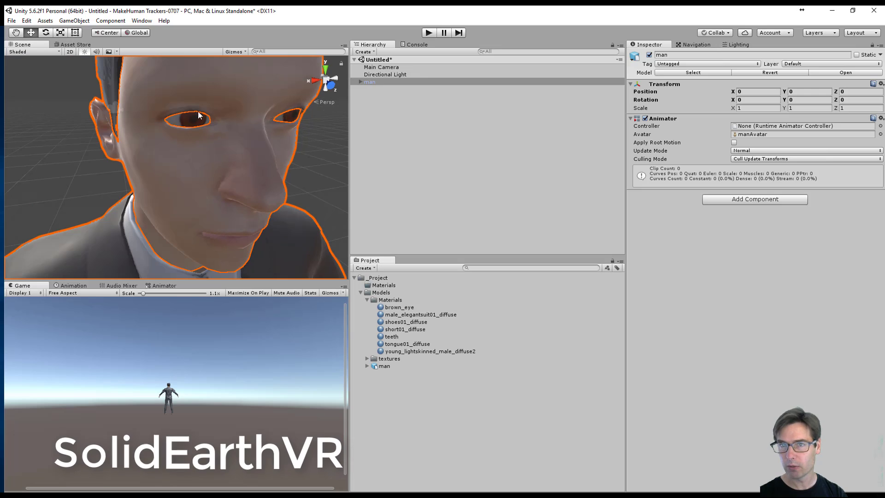
pyautogui.click(409, 307)
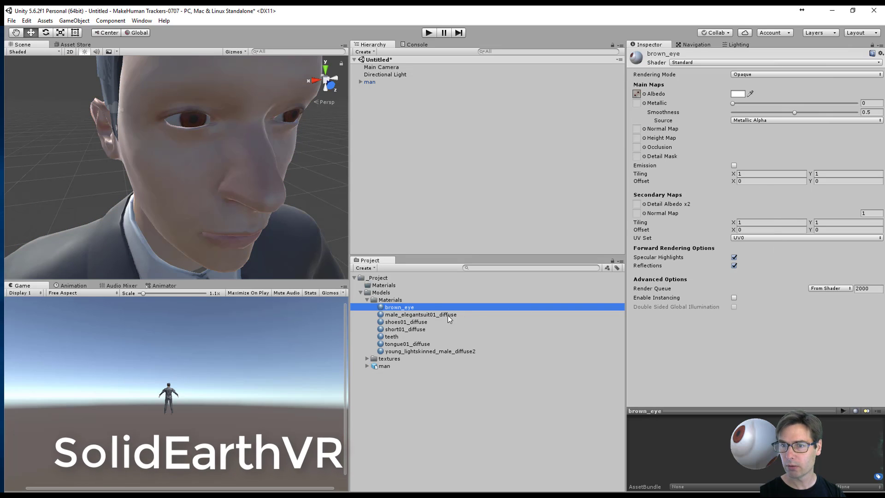
pyautogui.click(765, 74)
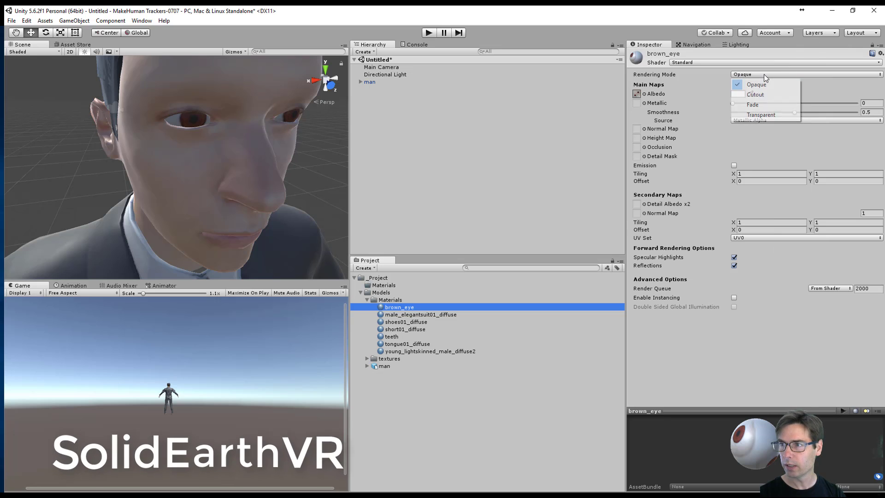
pyautogui.click(764, 105)
pyautogui.click(714, 151)
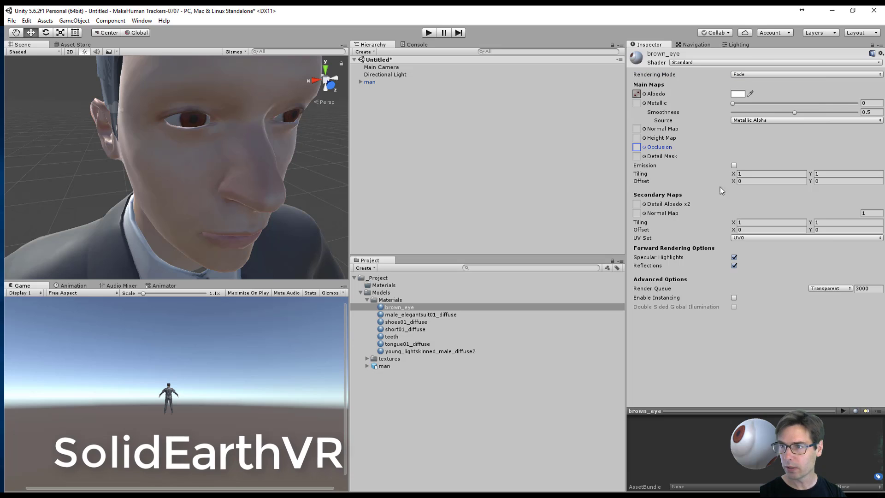
pyautogui.moveTo(795, 113); pyautogui.dragTo(744, 117)
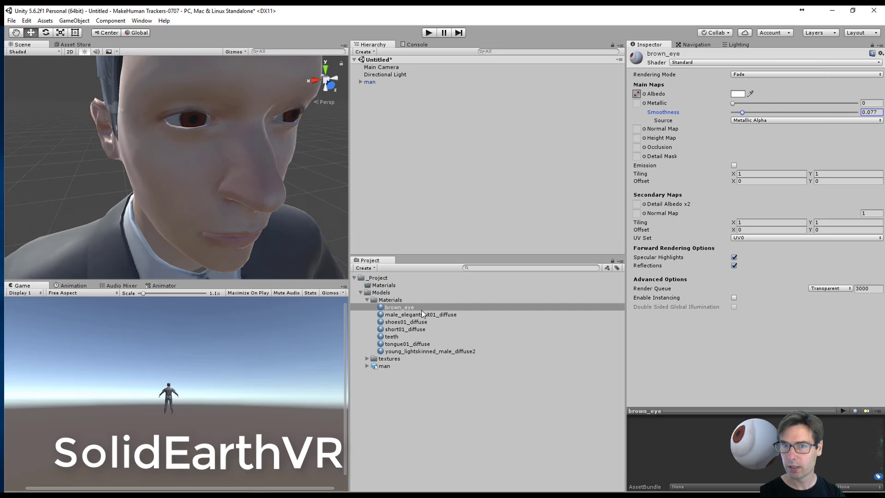
# Step: Set the smoothness of the brown_eye material to about 0.696 and of the male_elegantsuit01_diffuse material to about 0.073
pyautogui.moveTo(744, 116); pyautogui.dragTo(821, 119)
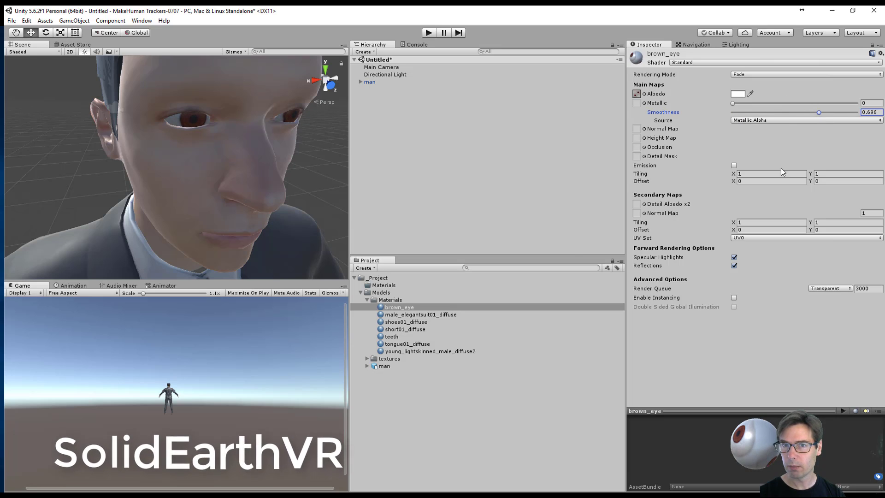
pyautogui.click(404, 316)
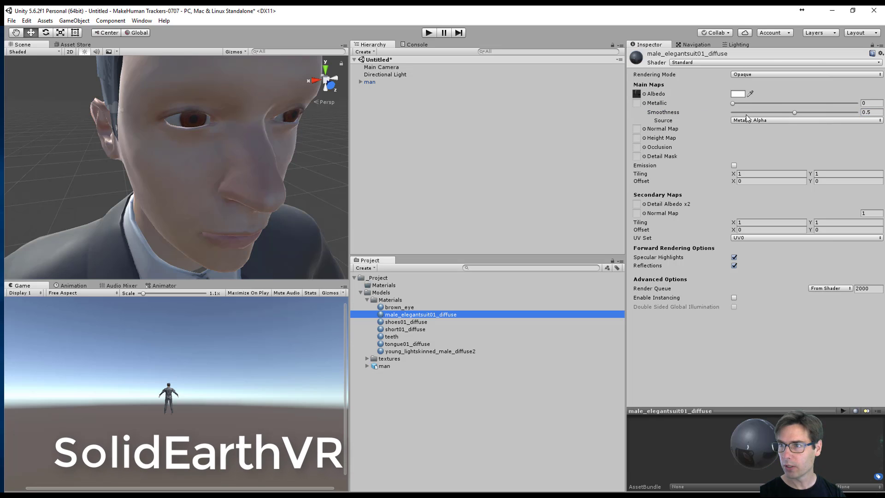
pyautogui.moveTo(796, 112); pyautogui.dragTo(745, 112)
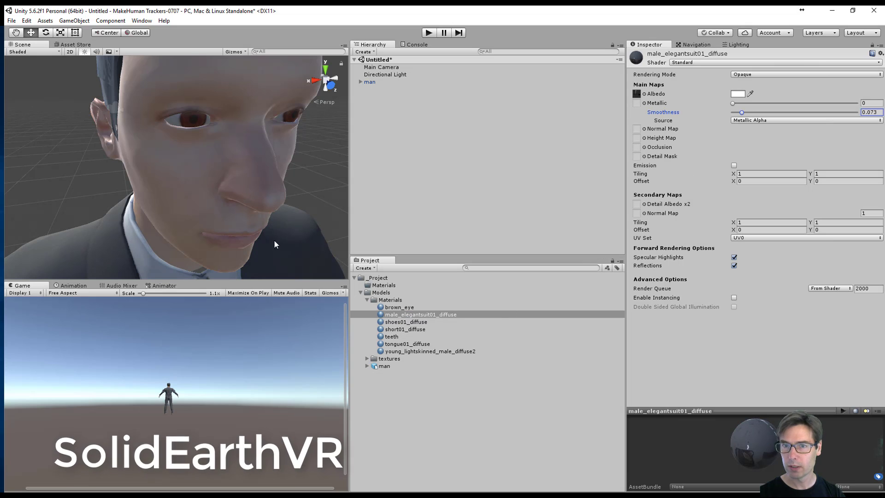
# Step: Lower the shoes01_diffuse material's smoothness to about 0.077
pyautogui.moveTo(274, 241); pyautogui.dragTo(269, 220, button='middle')
pyautogui.click(404, 322)
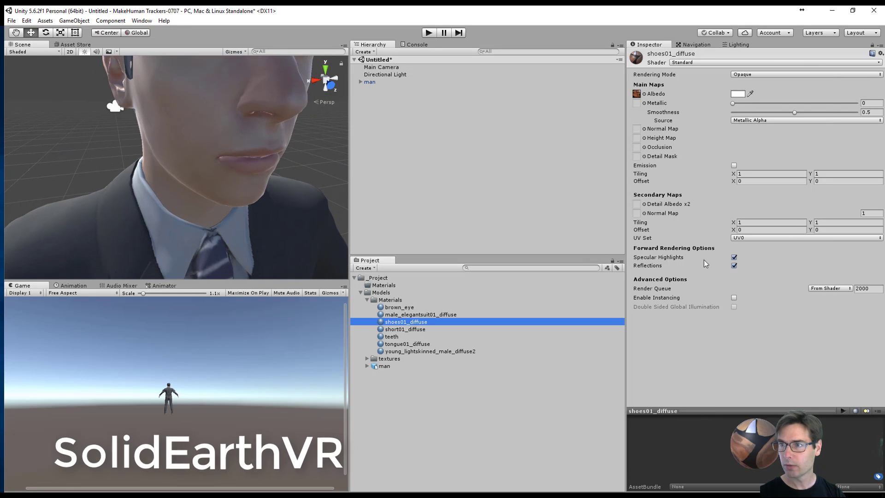
pyautogui.moveTo(795, 113); pyautogui.dragTo(742, 112)
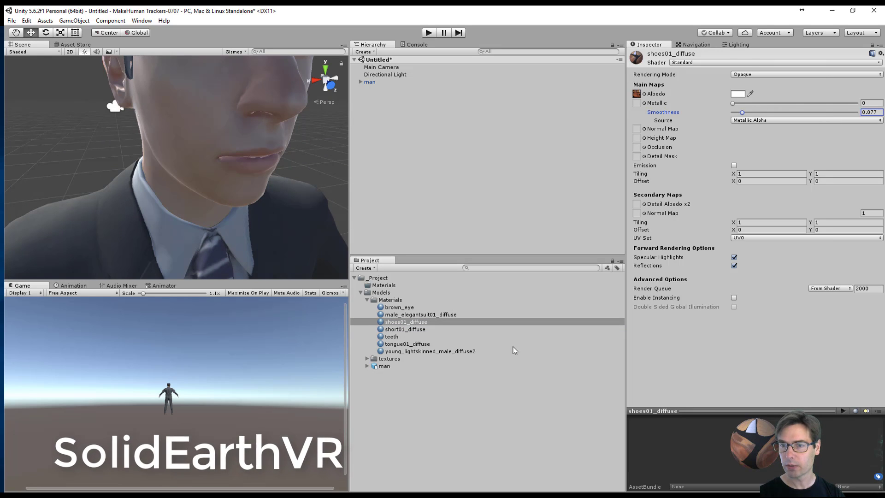
# Step: Change the shoes01_normal texture's type to Normal map, apply it, and assign the texture as the shoes01_diffuse material's normal map
pyautogui.click(368, 359)
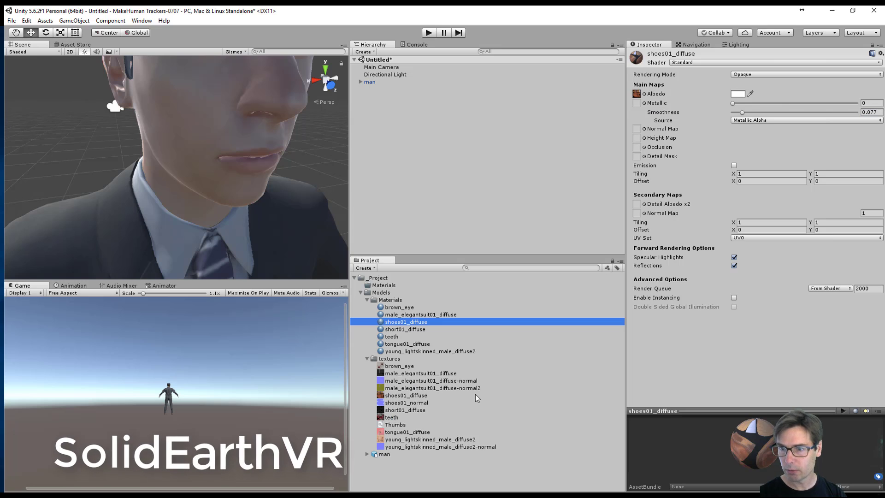
pyautogui.click(387, 404)
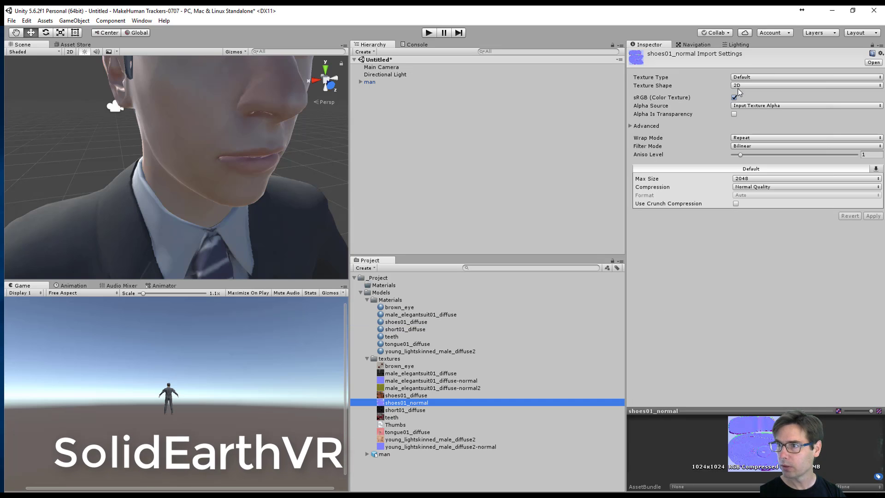
pyautogui.click(750, 78)
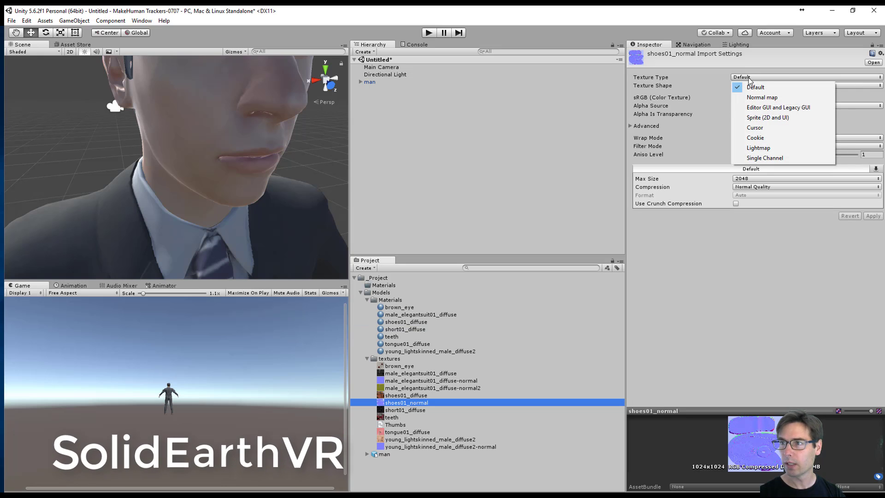
pyautogui.click(762, 97)
pyautogui.click(873, 200)
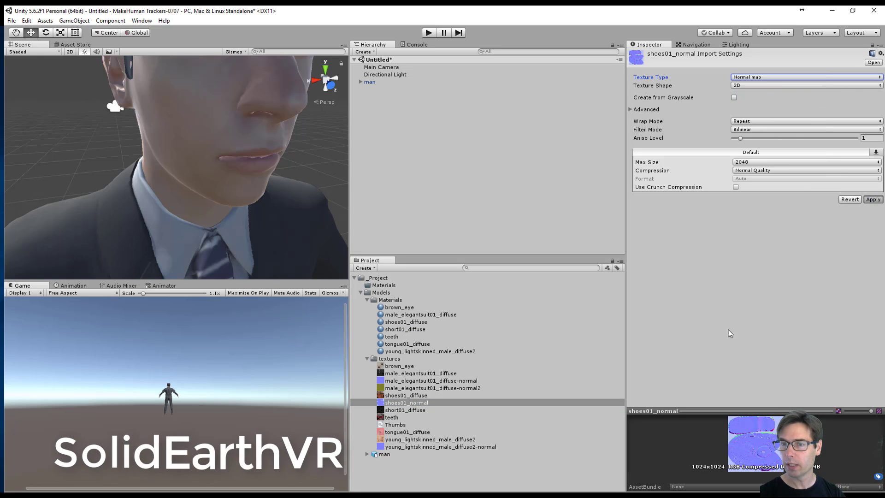
pyautogui.click(404, 324)
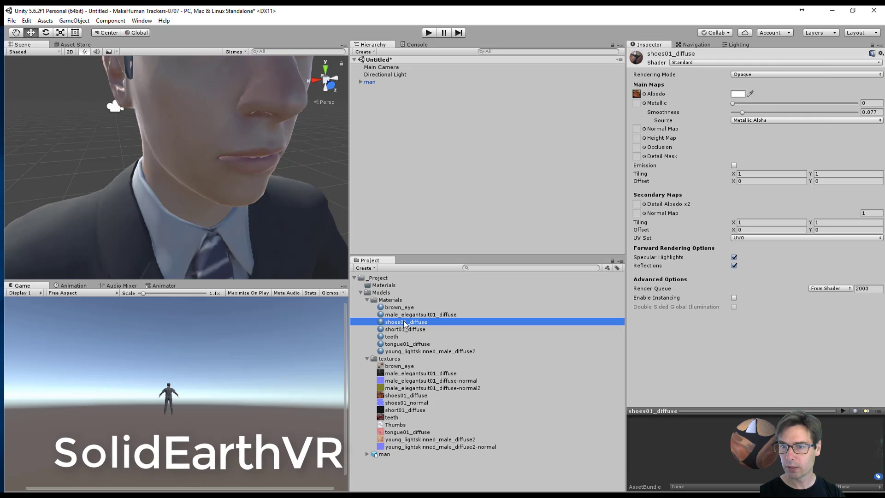
pyautogui.moveTo(395, 403); pyautogui.dragTo(641, 130)
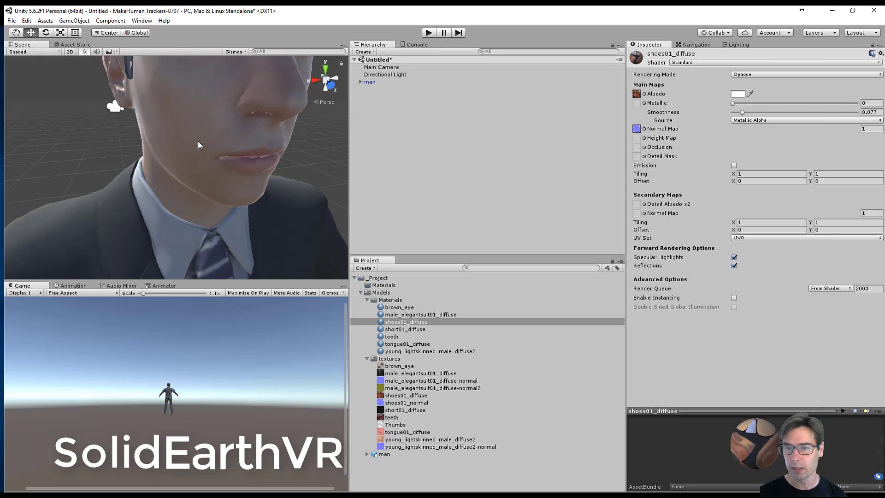
# Step: Set the short01_diffuse hair material's rendering mode to Fade and lower its smoothness to about 0.122
pyautogui.click(396, 330)
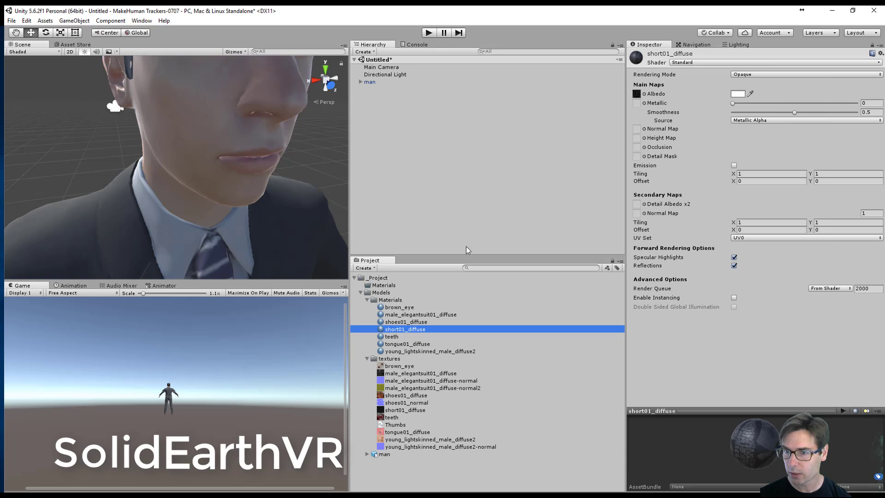
pyautogui.moveTo(228, 102); pyautogui.dragTo(224, 122, button='middle')
pyautogui.keyDown('alt'); pyautogui.moveTo(224, 123); pyautogui.dragTo(196, 184); pyautogui.keyUp('alt')
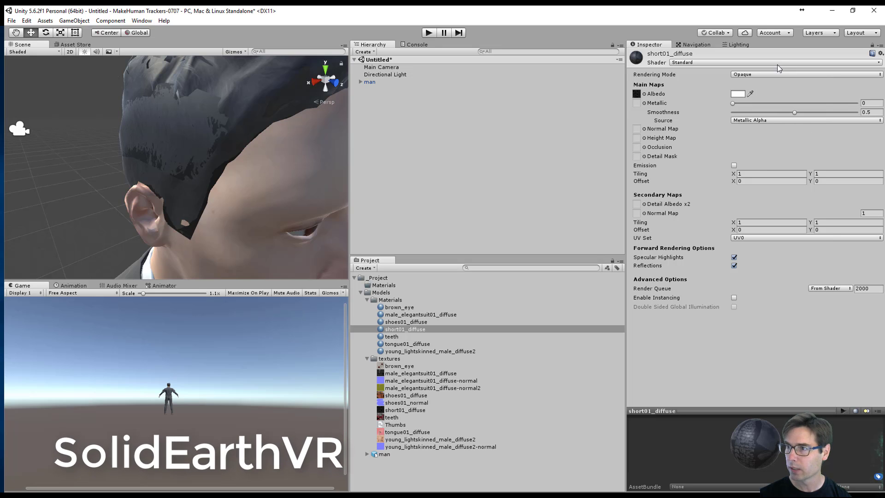
pyautogui.click(752, 75)
pyautogui.click(756, 105)
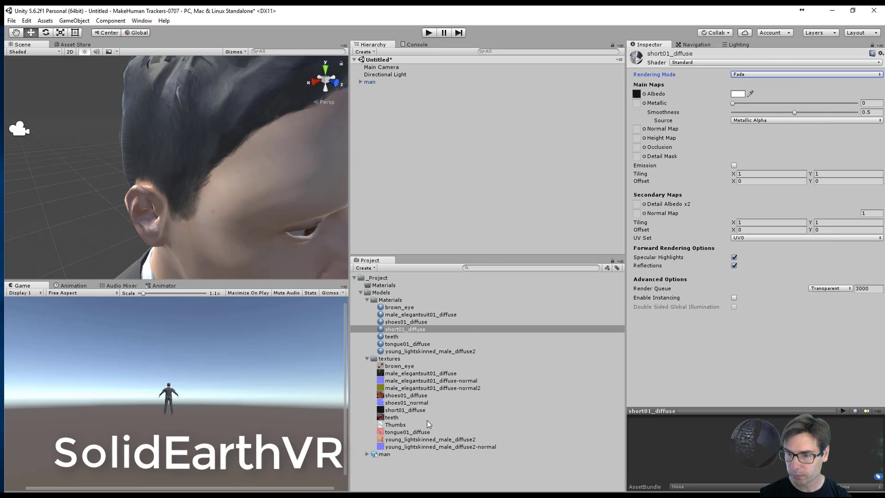
pyautogui.click(420, 410)
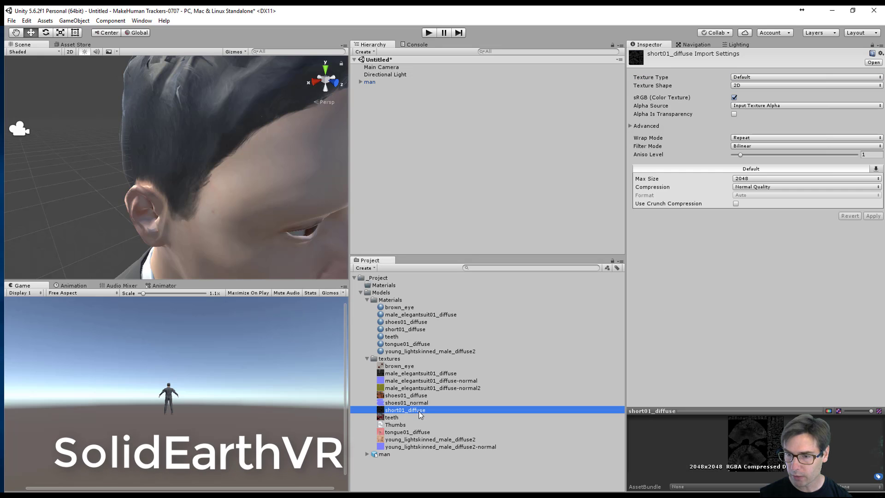
pyautogui.click(419, 331)
pyautogui.moveTo(795, 113); pyautogui.dragTo(749, 117)
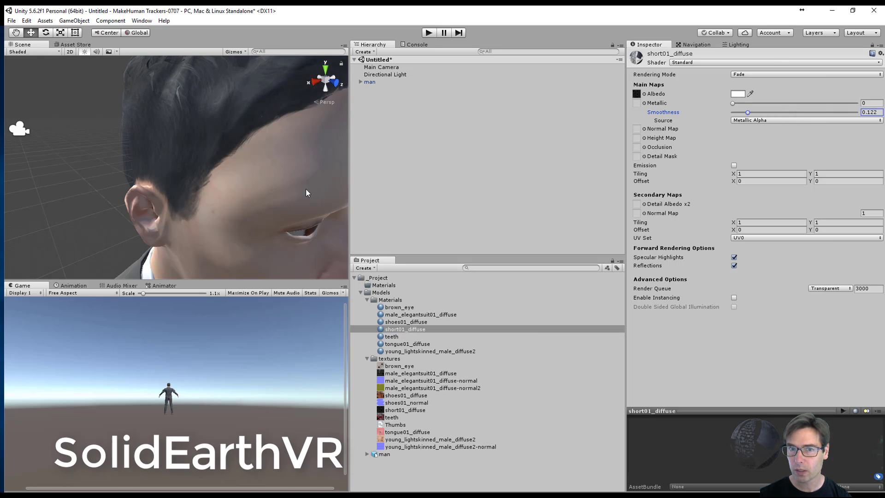
# Step: Lower the teeth material's smoothness to about 0.155
pyautogui.moveTo(306, 192); pyautogui.dragTo(289, 177, button='middle')
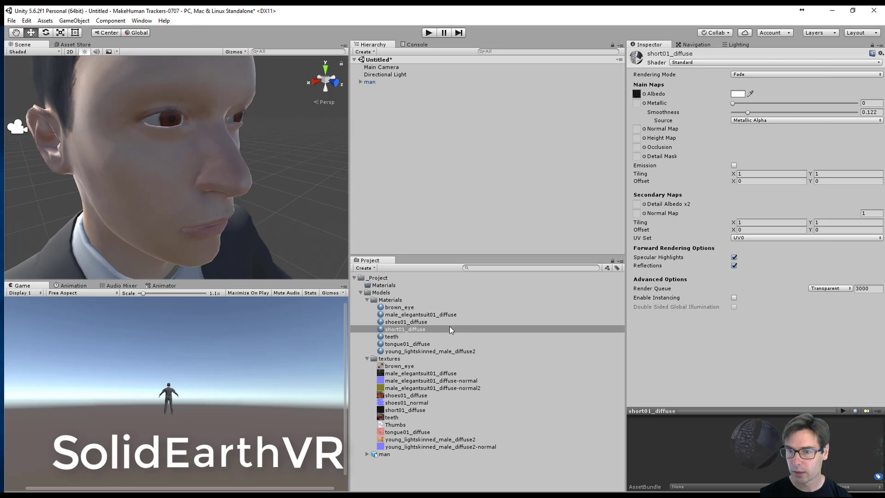
pyautogui.click(392, 337)
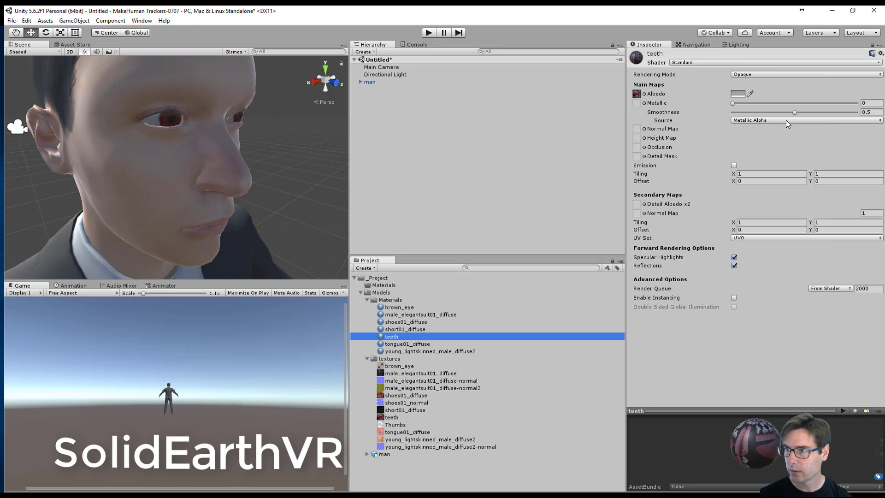
pyautogui.moveTo(794, 113); pyautogui.dragTo(751, 110)
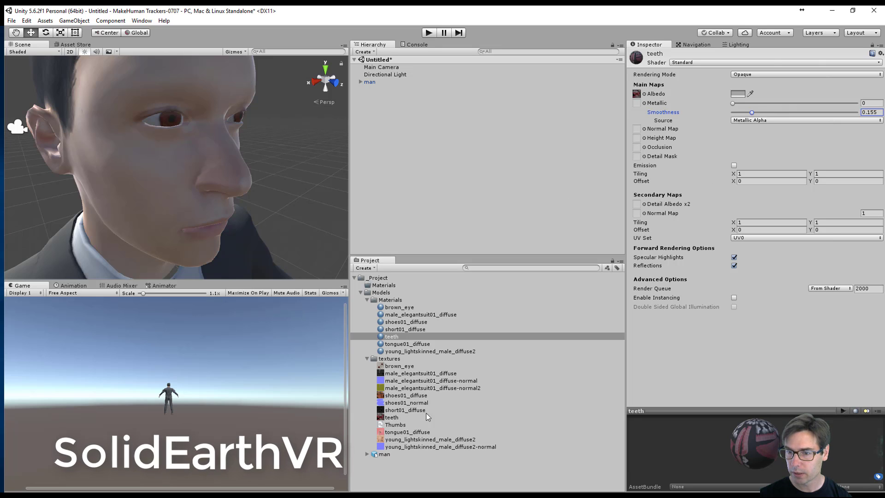
# Step: Lower the young_lightskinned_male_diffuse2 material's smoothness to about 0.114 and assign young_lightskinned_male_diffuse2-normal as its normal map
pyautogui.click(420, 344)
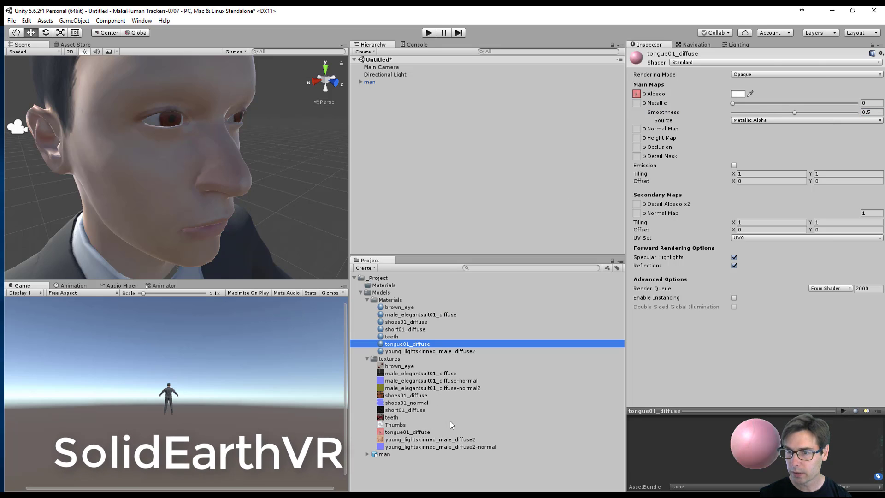
pyautogui.click(397, 352)
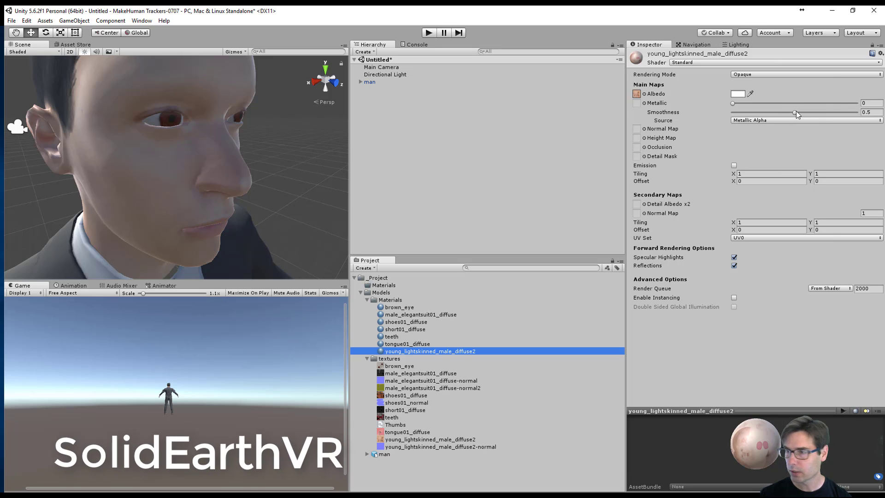
pyautogui.moveTo(796, 111); pyautogui.dragTo(748, 106)
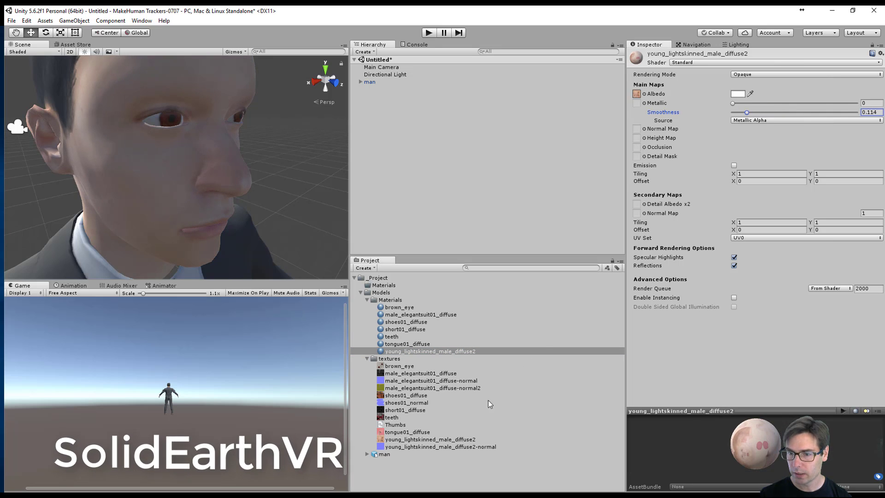
pyautogui.moveTo(427, 448); pyautogui.dragTo(638, 131)
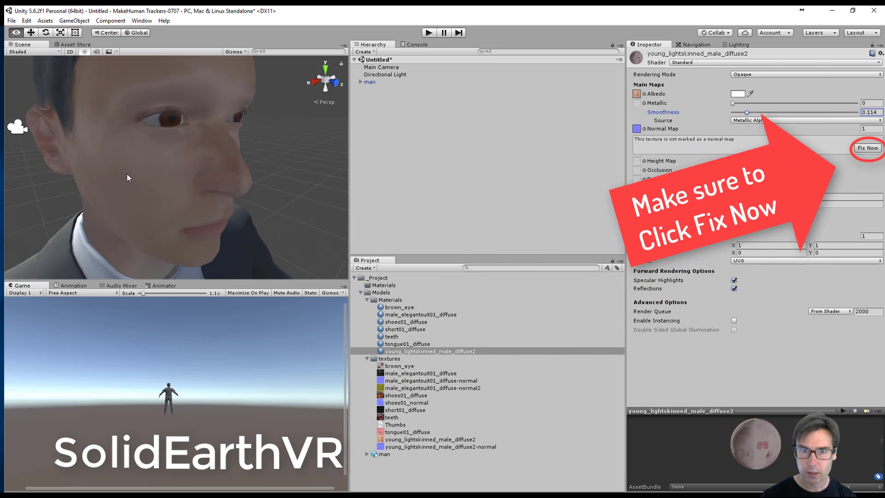
# Step: Rotate the Directional Light to X 0 and Y 194.4 so that it lights the man's face
pyautogui.keyDown('alt'); pyautogui.moveTo(127, 174); pyautogui.dragTo(167, 167, button='right'); pyautogui.keyUp('alt')
pyautogui.moveTo(251, 167); pyautogui.dragTo(301, 146, button='middle')
pyautogui.moveTo(784, 91); pyautogui.dragTo(129, 91)
pyautogui.moveTo(733, 91); pyautogui.dragTo(522, 89)
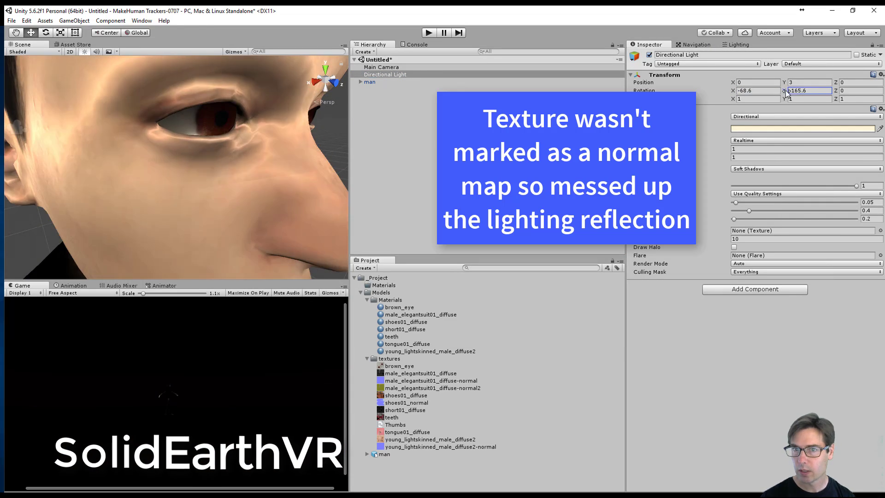
pyautogui.keyDown('alt'); pyautogui.moveTo(230, 211); pyautogui.dragTo(144, 165, button='right'); pyautogui.keyUp('alt')
pyautogui.scroll(-2, 291, 222)
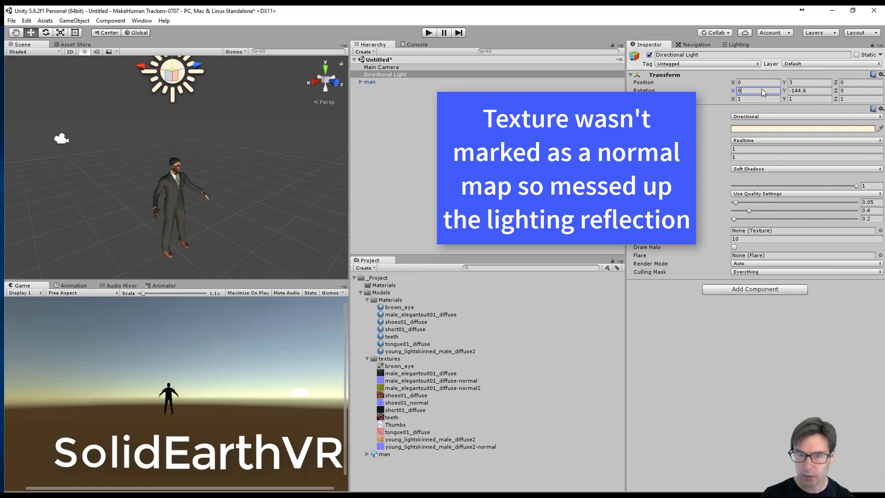
pyautogui.scroll(5, 147, 124)
pyautogui.scroll(4, 148, 122)
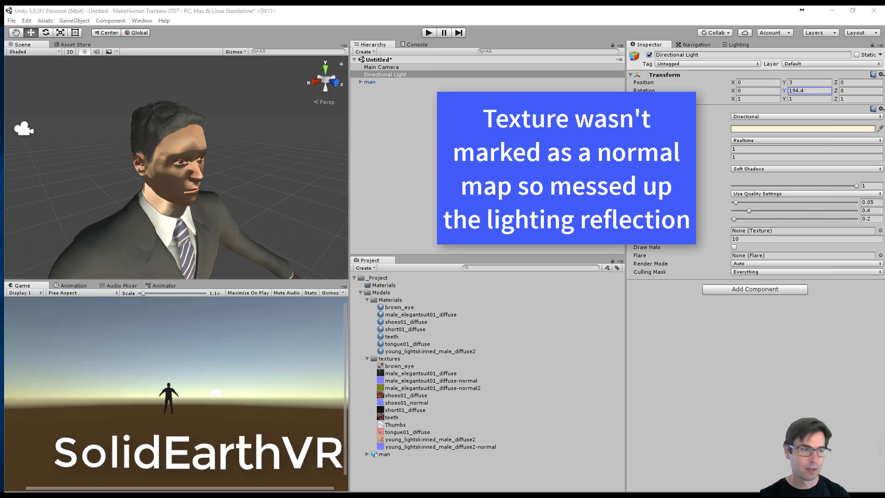
# Step: Start saving the scene, create a Scenes folder inside the _Project folder, and clear the hierarchy selection
pyautogui.click(12, 21)
pyautogui.click(30, 55)
pyautogui.doubleClick(119, 89)
pyautogui.click(62, 64)
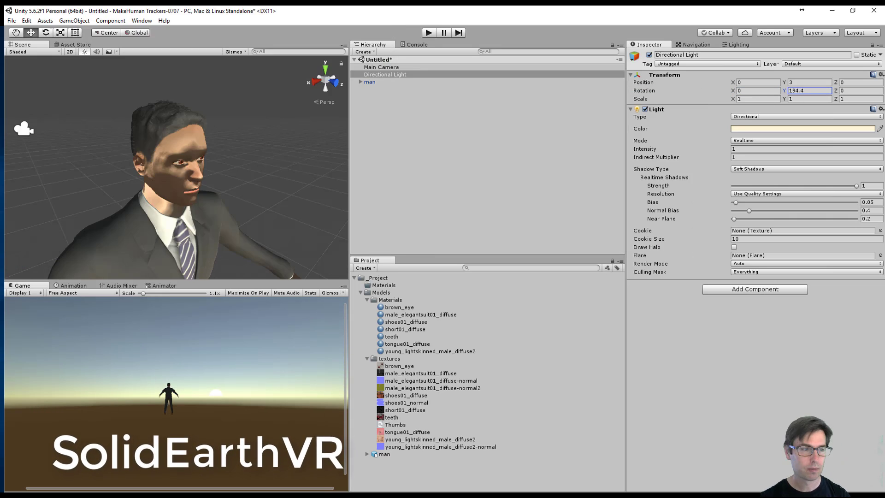
pyautogui.click(445, 173)
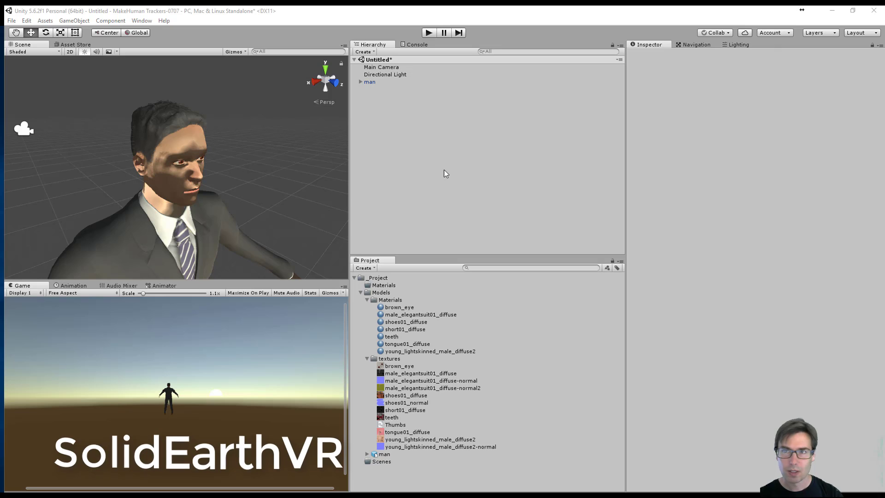
# Step: Mark the skin's normal texture as a normal map, and compare the skin material with its normal map set to None and restored
pyautogui.click(372, 82)
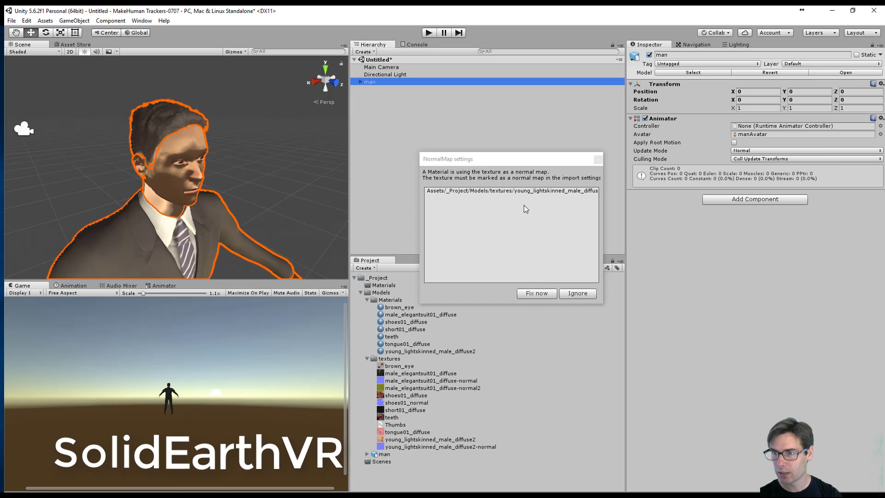
pyautogui.click(548, 294)
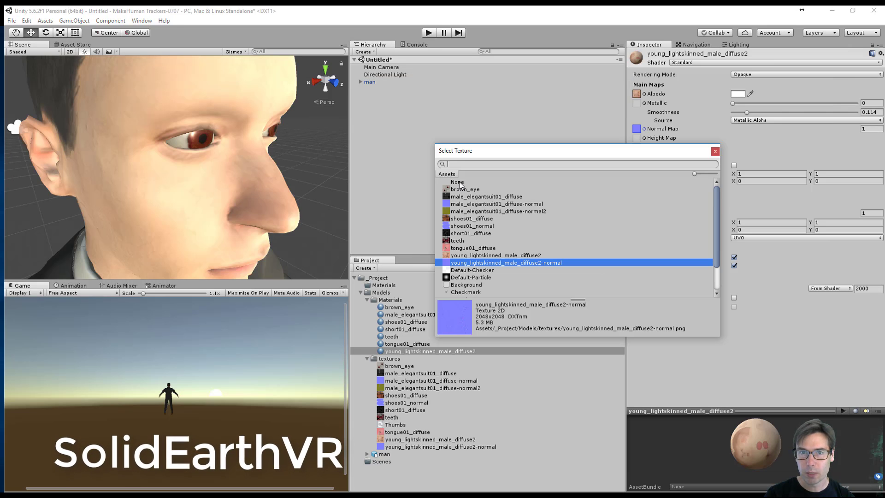
pyautogui.click(458, 182)
pyautogui.click(470, 263)
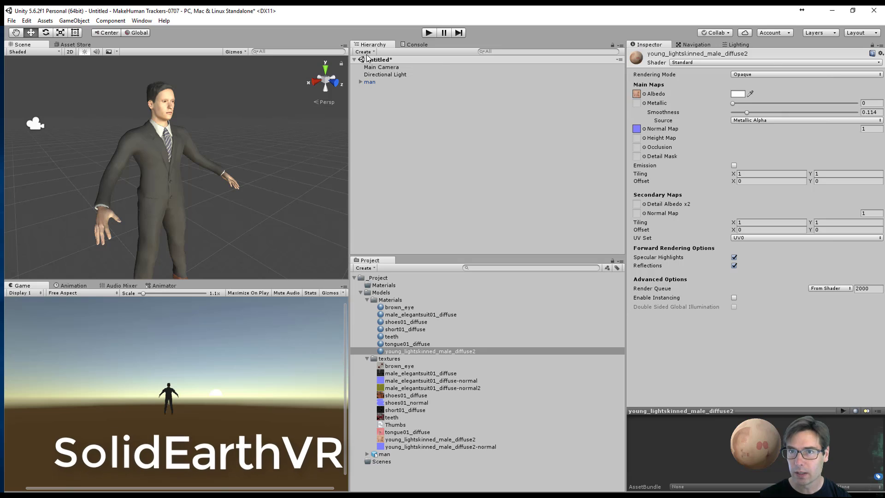
# Step: Create an empty game object in the scene and name it Targets
pyautogui.click(365, 53)
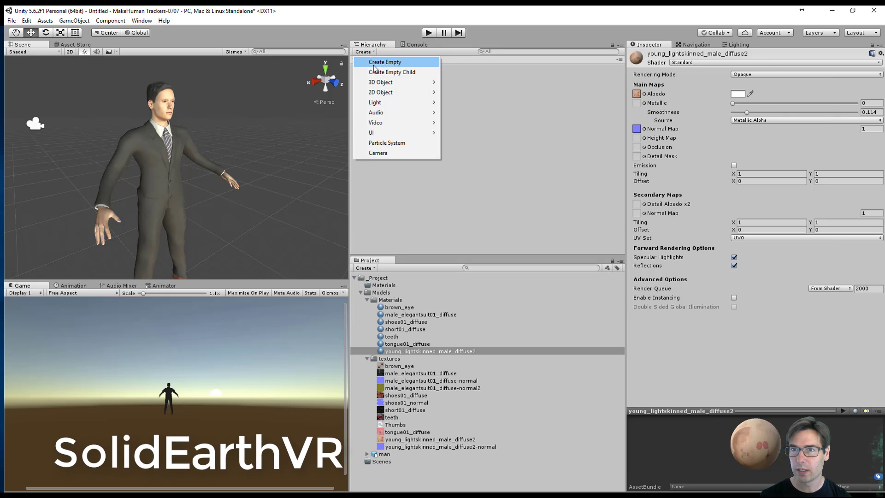
pyautogui.click(378, 62)
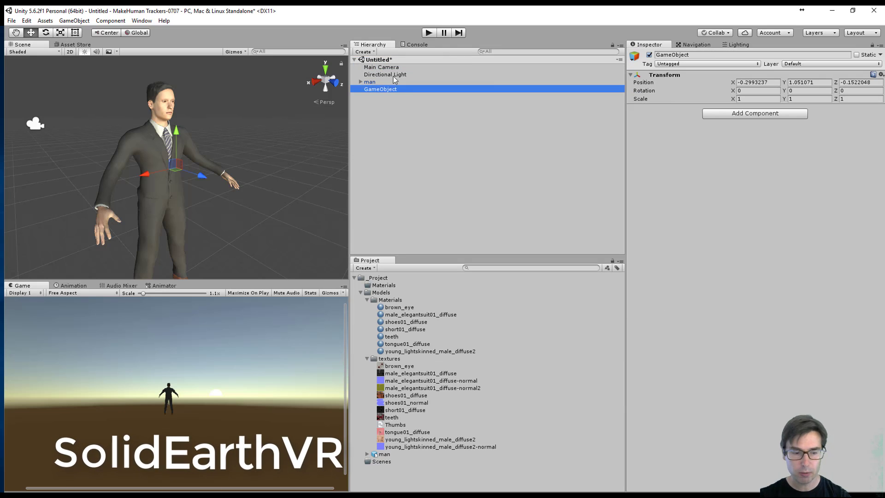
pyautogui.press('F2')
pyautogui.write('Targets')
pyautogui.press('Return')
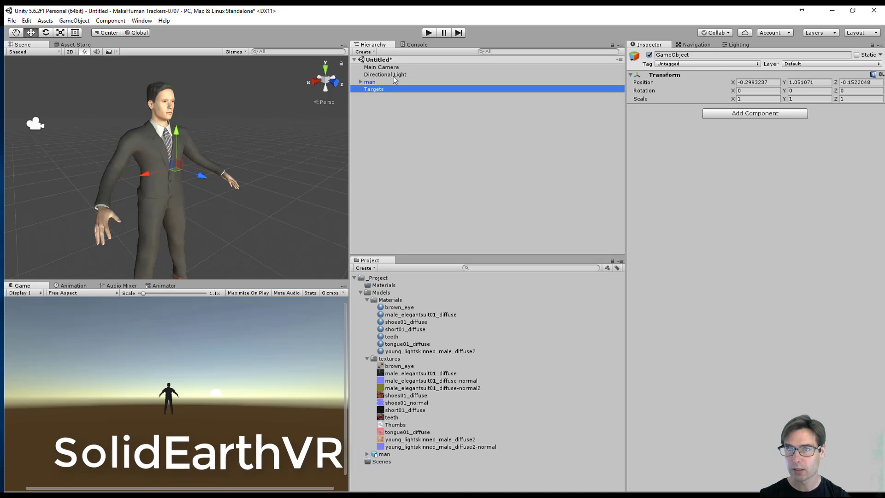
# Step: Create a 3D plane in the scene and name it Floor
pyautogui.click(369, 52)
pyautogui.moveTo(392, 83)
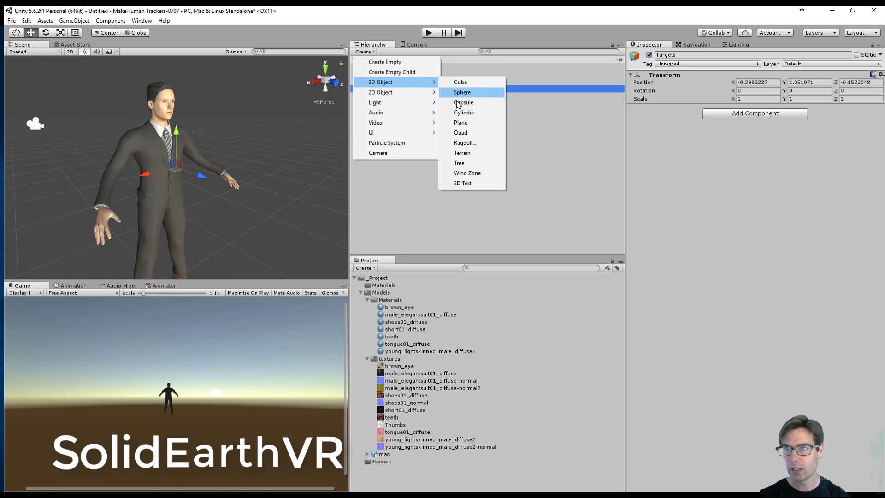
pyautogui.click(468, 123)
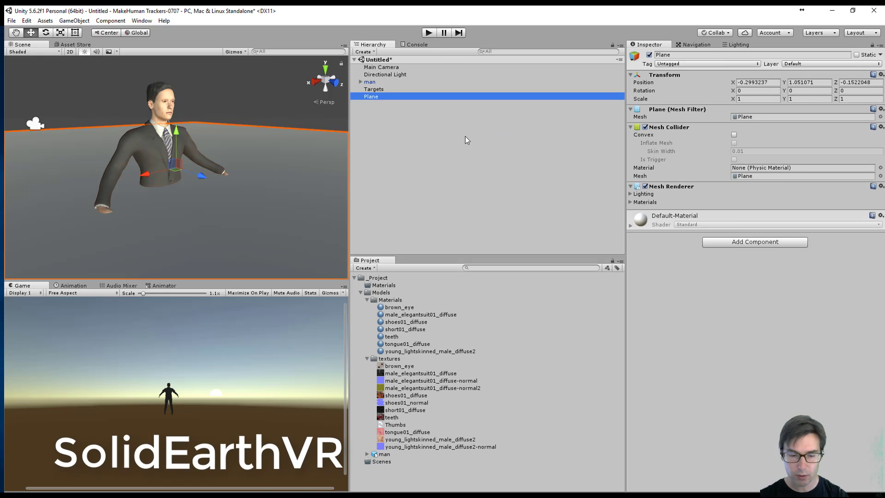
pyautogui.press('F2')
pyautogui.write('Floor')
pyautogui.press('Return')
# Step: Collapse the Models folder and create a material named Floor in the Materials folder
pyautogui.click(361, 292)
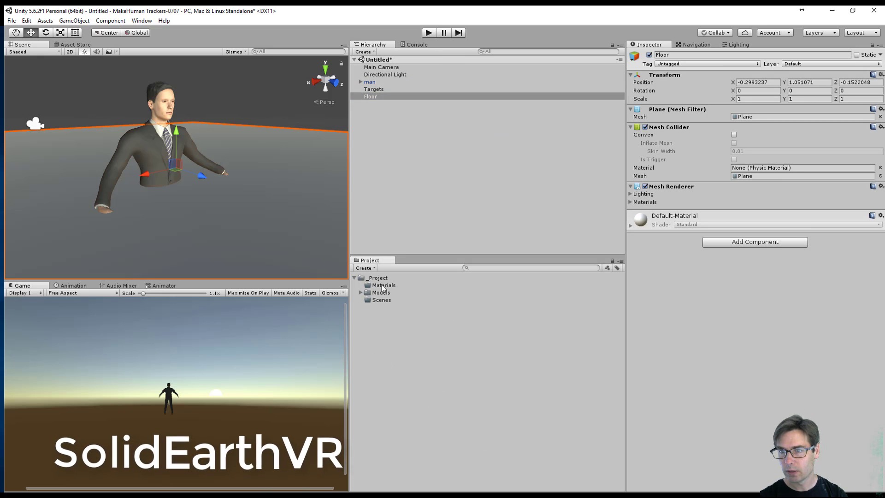
pyautogui.click(382, 286)
pyautogui.rightClick(383, 286)
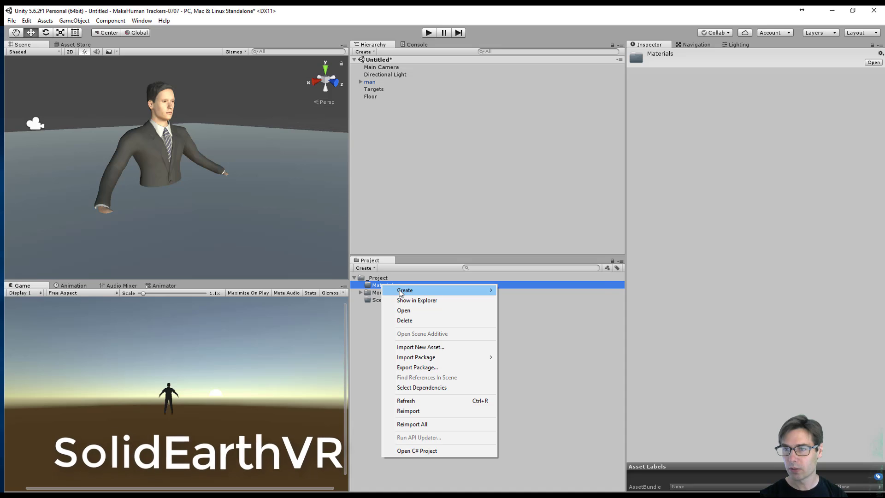
pyautogui.moveTo(470, 290)
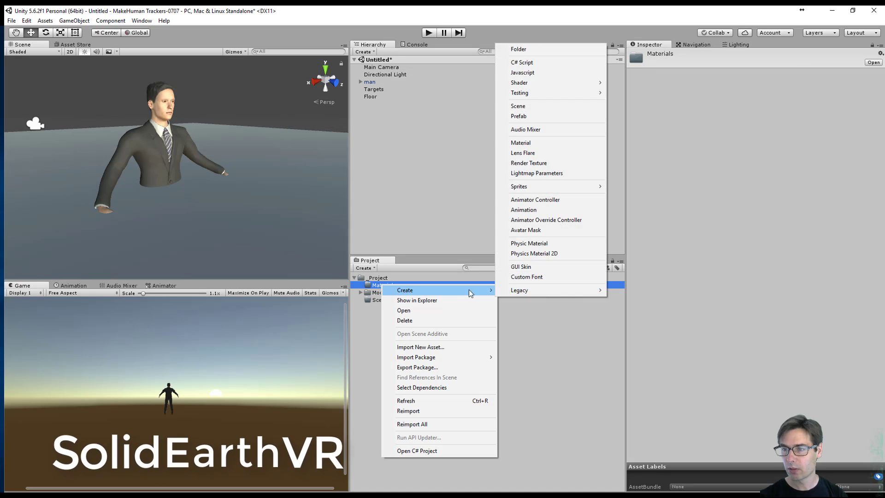
pyautogui.click(536, 143)
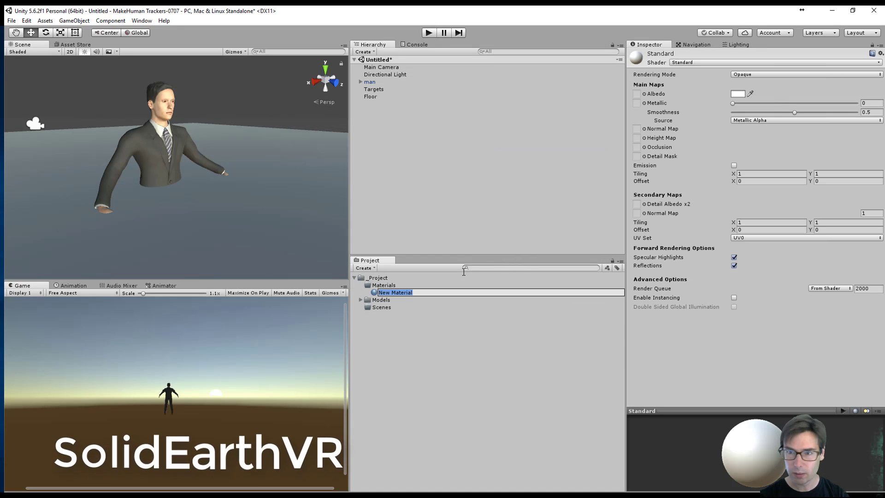
pyautogui.write('Floor')
pyautogui.press('Return')
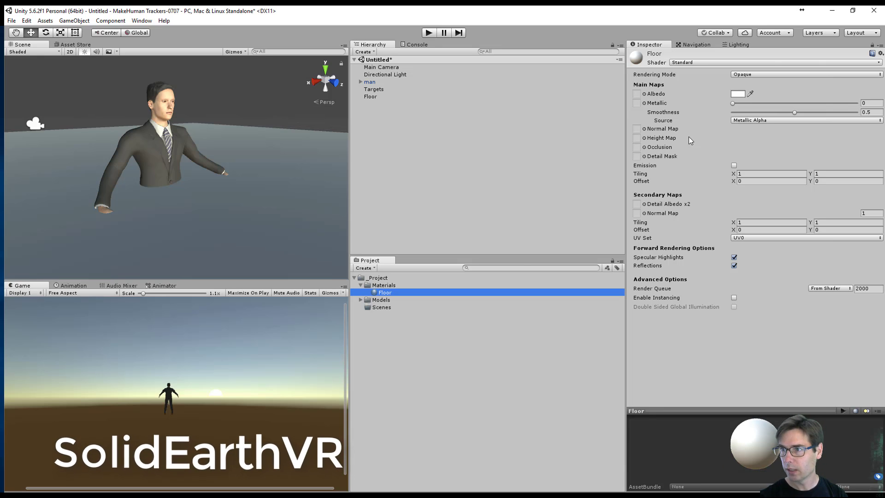
# Step: Set the Floor material's albedo to a neutral mid grey
pyautogui.click(738, 94)
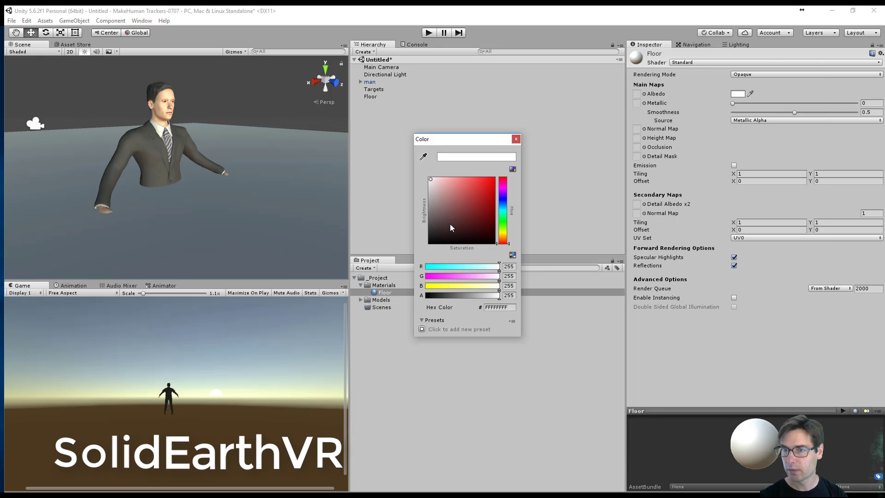
pyautogui.moveTo(439, 209); pyautogui.dragTo(427, 209)
pyautogui.click(516, 138)
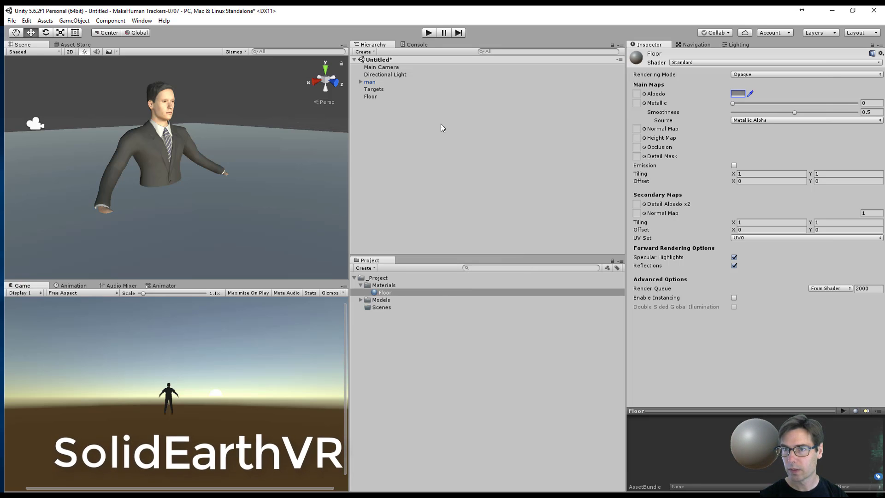
# Step: Reset the Floor plane's position to the origin and apply the Floor material to it
pyautogui.click(390, 98)
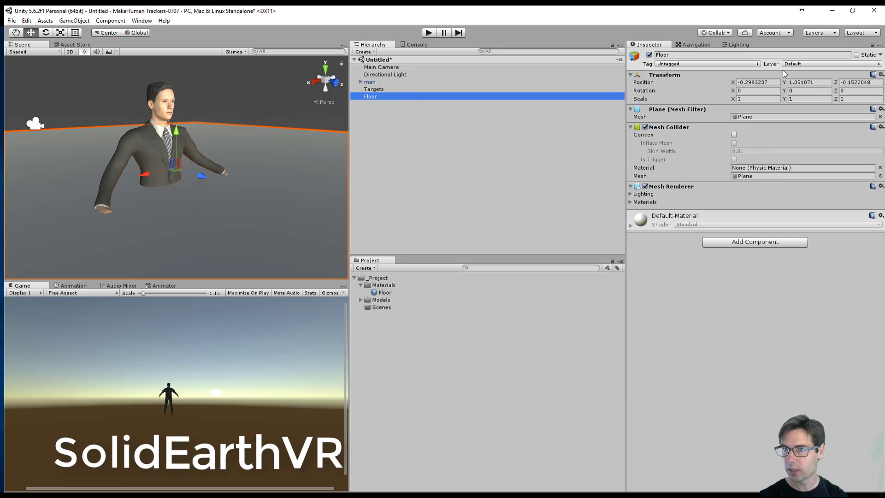
pyautogui.click(881, 74)
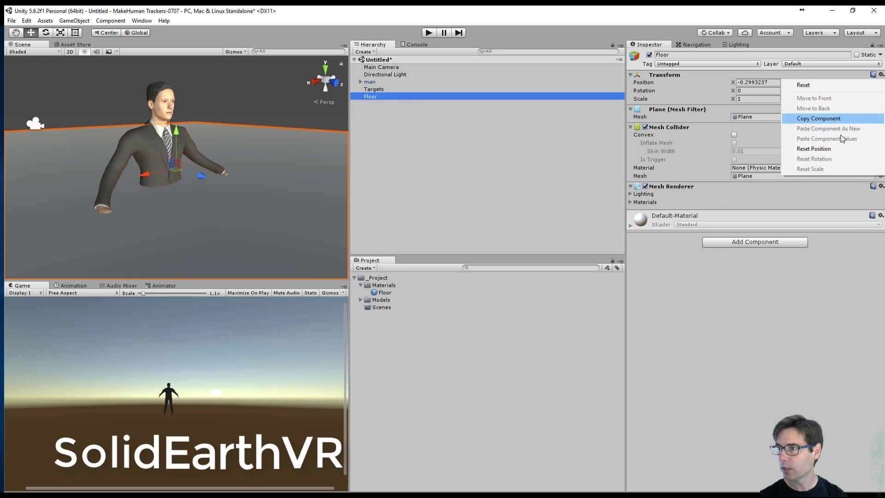
pyautogui.click(813, 149)
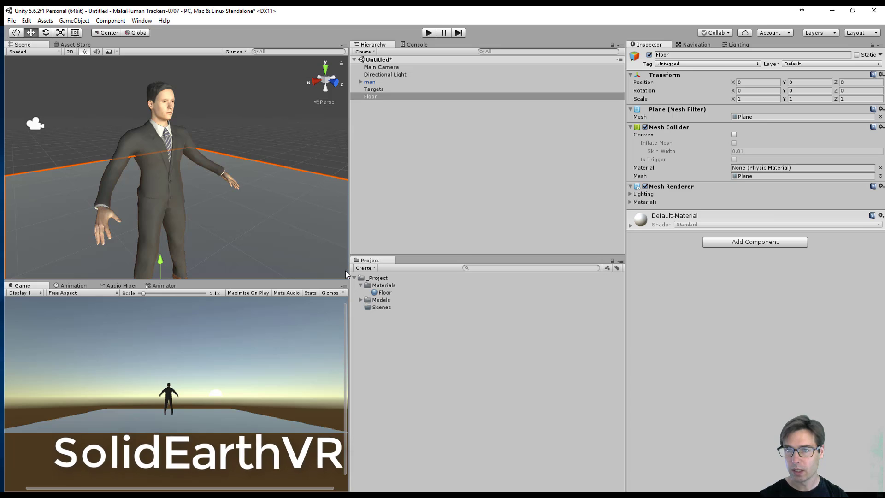
pyautogui.moveTo(384, 293); pyautogui.dragTo(370, 99)
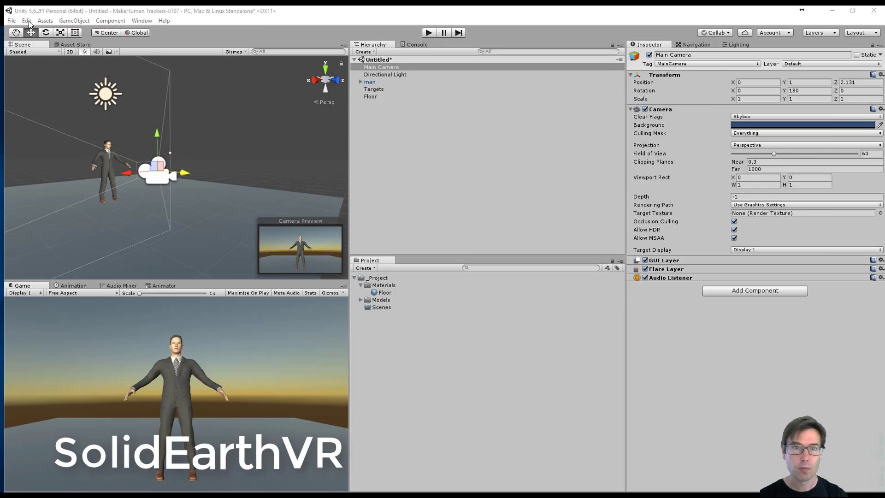
# Step: In the project's quality settings, set anti-aliasing to 8x Multi Sampling and the pixel light count to 2
pyautogui.click(27, 21)
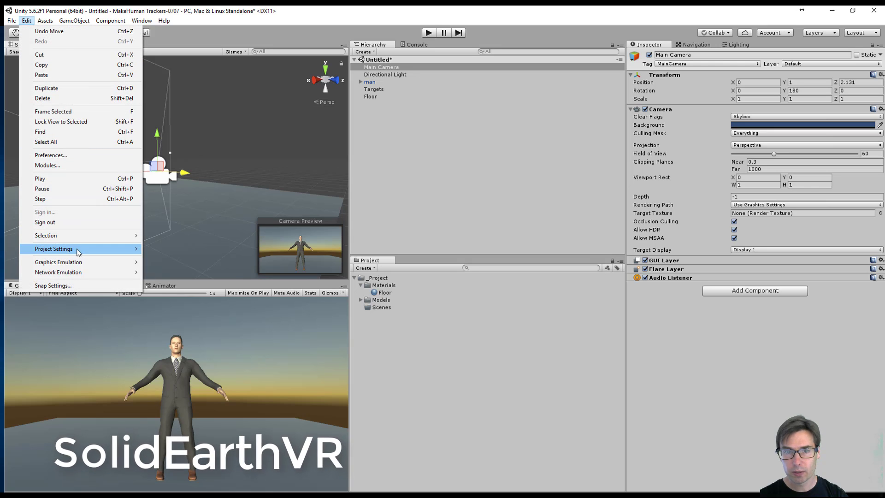
pyautogui.moveTo(106, 248)
pyautogui.click(198, 321)
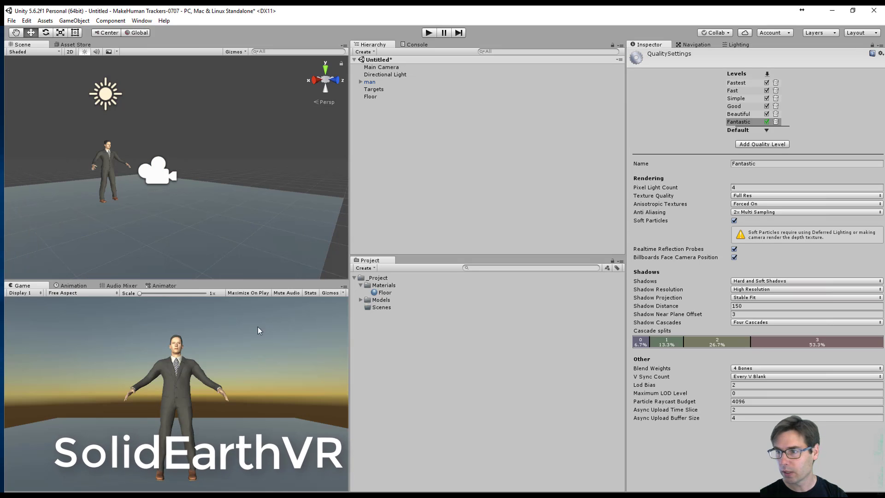
pyautogui.click(759, 213)
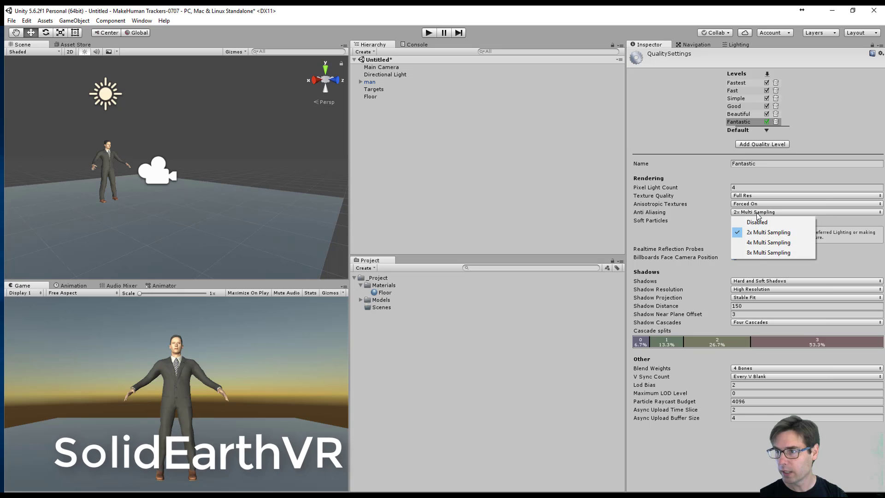
pyautogui.click(768, 252)
pyautogui.click(738, 188)
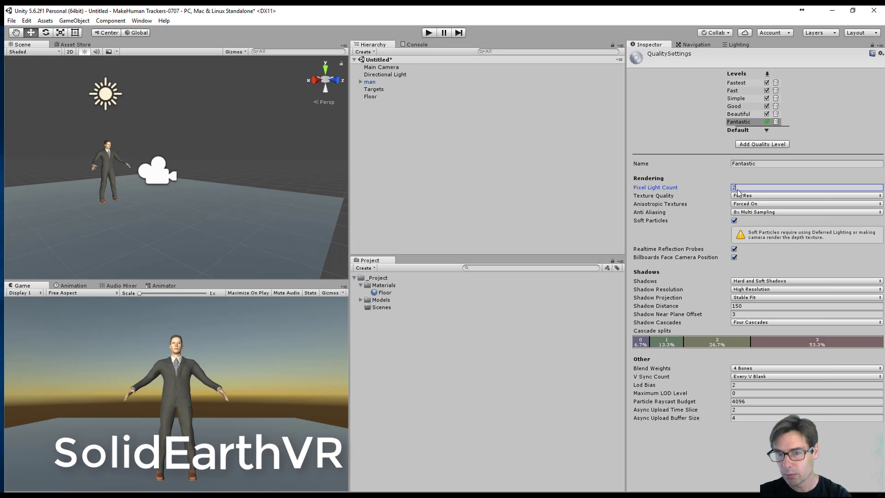
pyautogui.click(381, 67)
# Step: Save the scene as Main in the _Project/Scenes folder
pyautogui.click(11, 20)
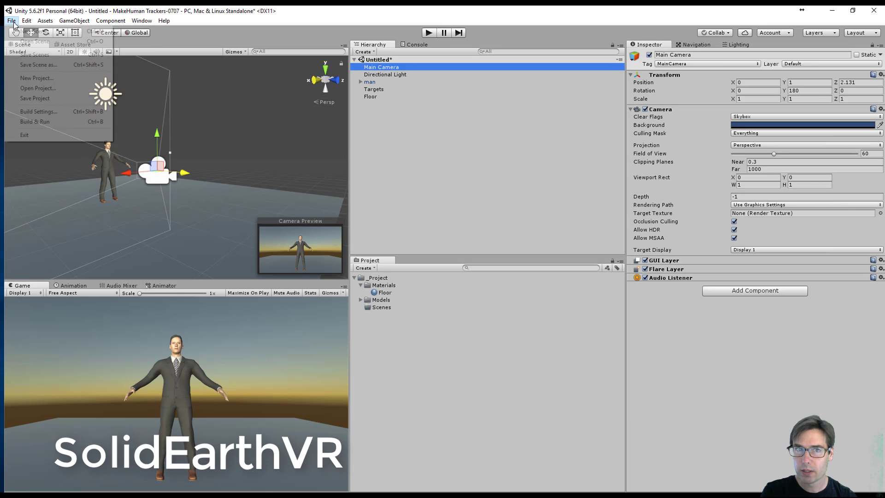
pyautogui.click(37, 65)
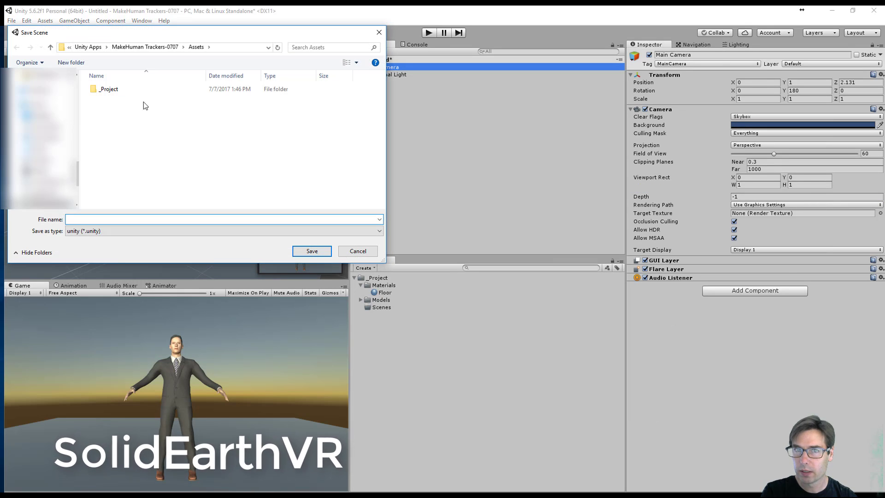
pyautogui.click(125, 93)
pyautogui.doubleClick(126, 92)
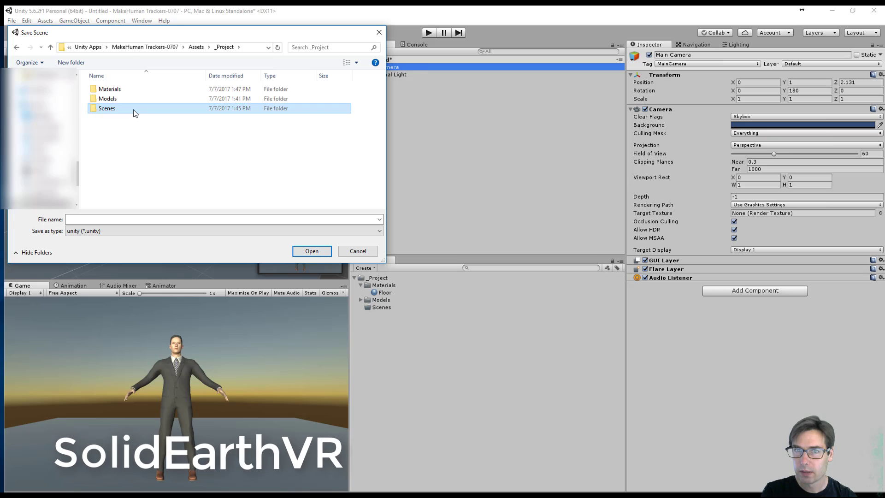
pyautogui.doubleClick(134, 110)
pyautogui.click(99, 220)
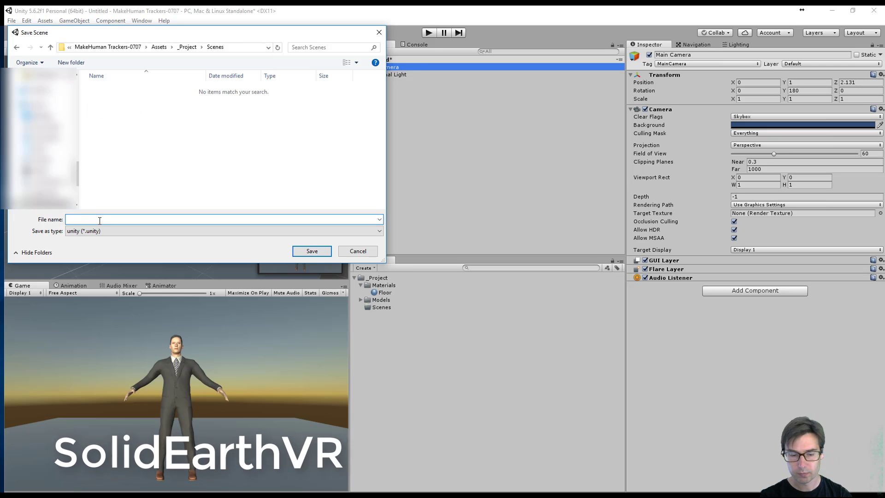
pyautogui.write('Main')
pyautogui.press('Return')
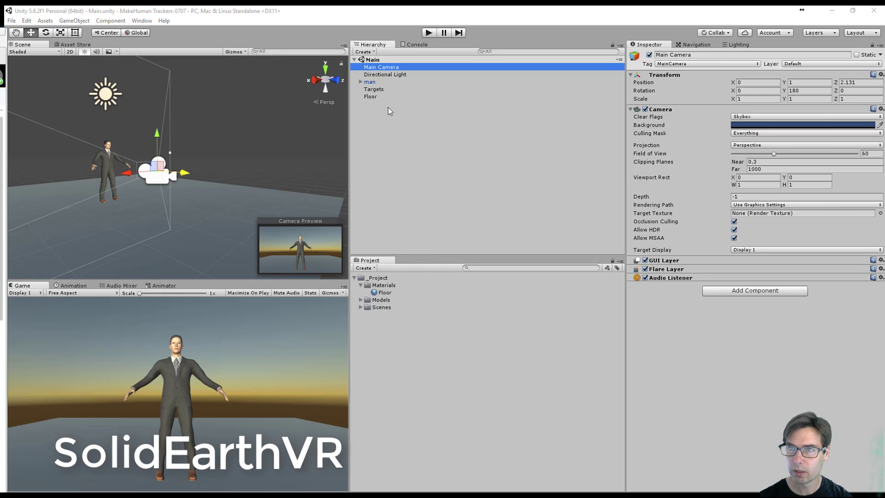
# Step: Import the SteamVR Plugin from the Asset Store downloads and accept all of its recommended project settings
pyautogui.click(377, 96)
pyautogui.click(374, 89)
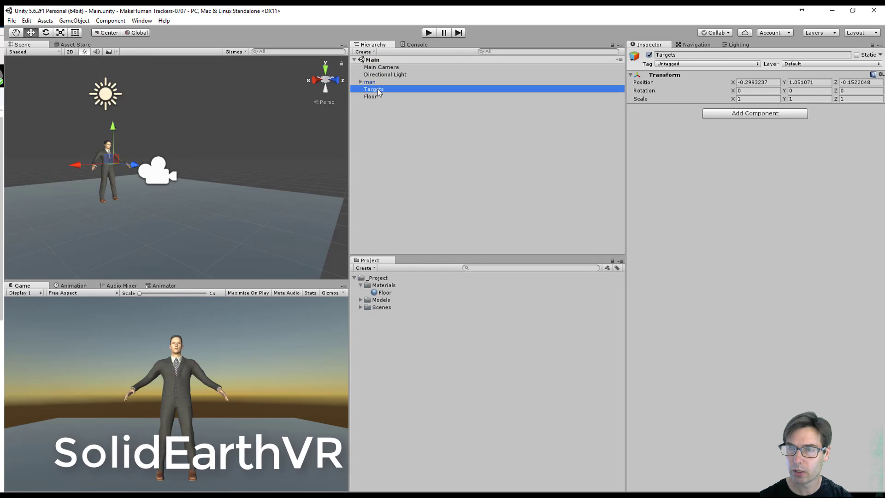
pyautogui.click(74, 45)
pyautogui.click(276, 132)
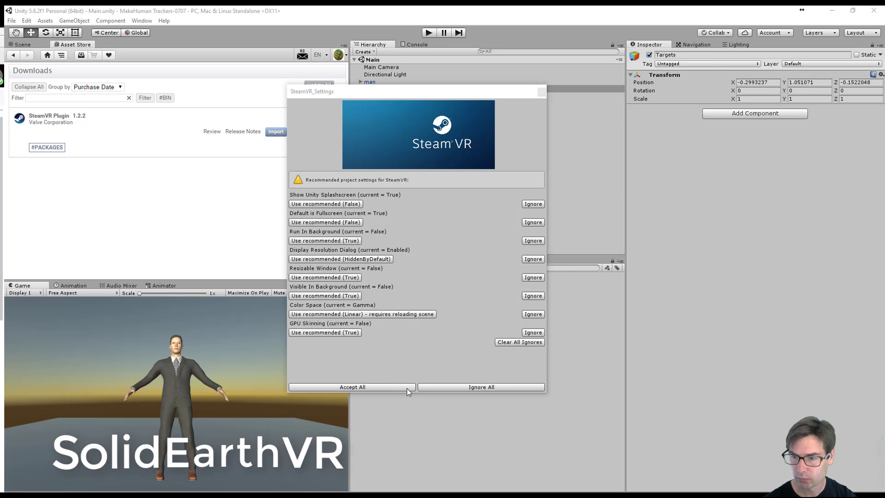
pyautogui.click(409, 389)
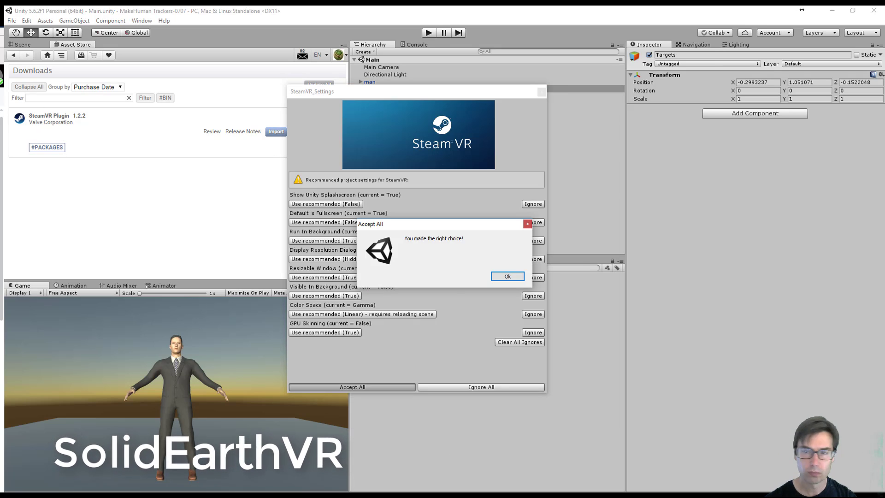
pyautogui.click(508, 276)
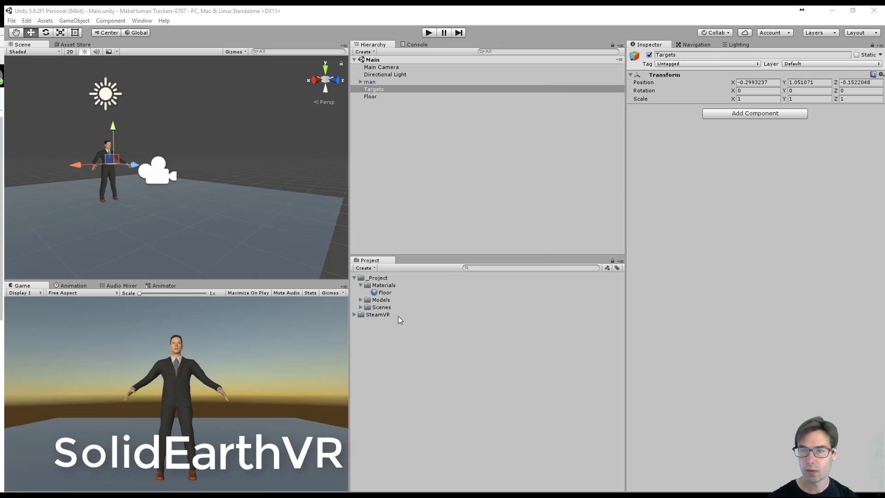
# Step: Add the [CameraRig] prefab from the SteamVR Prefabs folder to the scene
pyautogui.click(354, 315)
pyautogui.click(361, 359)
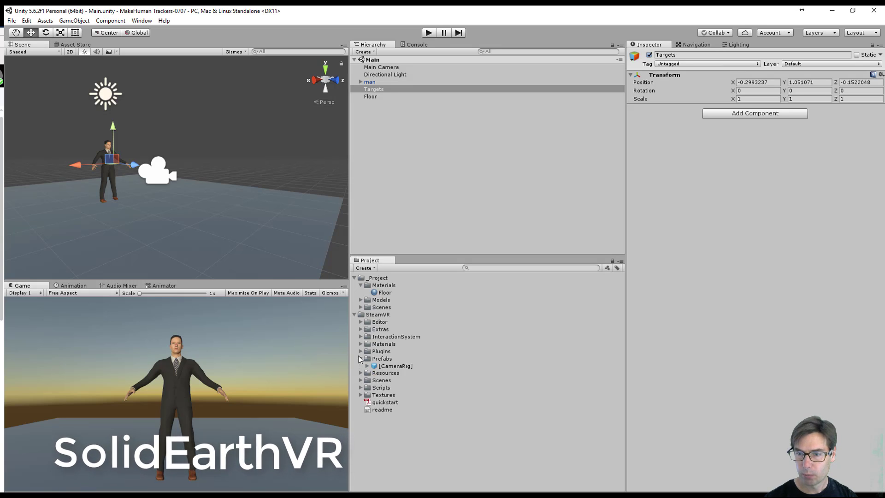
pyautogui.moveTo(394, 366); pyautogui.dragTo(376, 110)
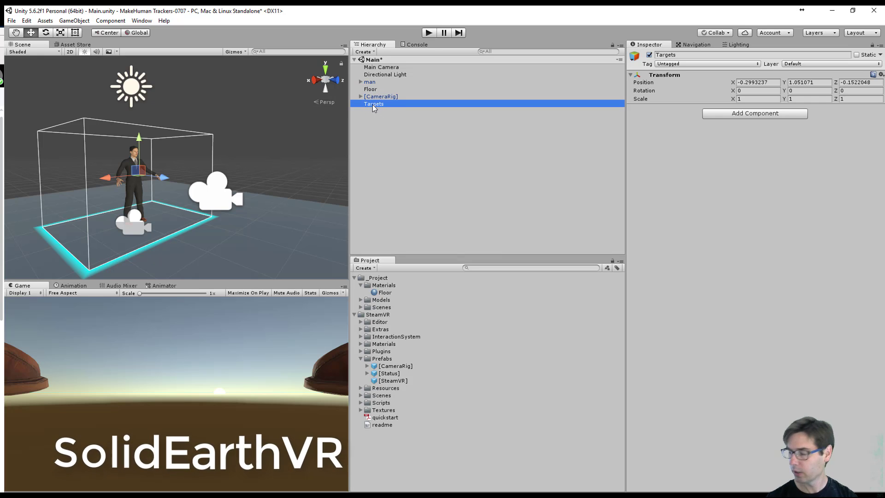
# Step: Create an empty child object under Targets and name it Left Foot
pyautogui.rightClick(374, 108)
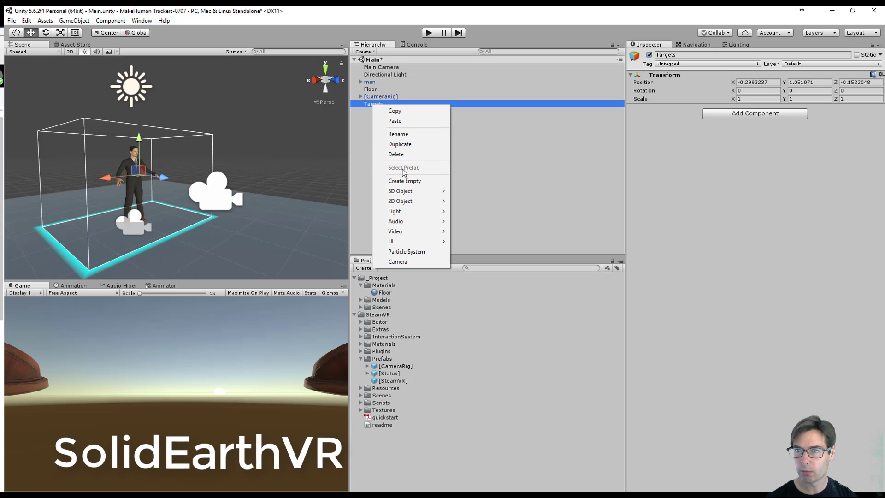
pyautogui.click(406, 181)
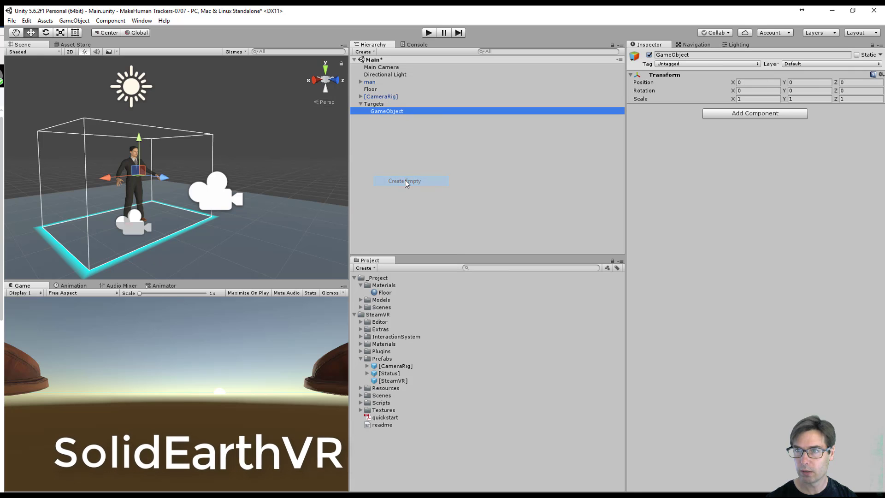
pyautogui.click(382, 109)
pyautogui.write('Left')
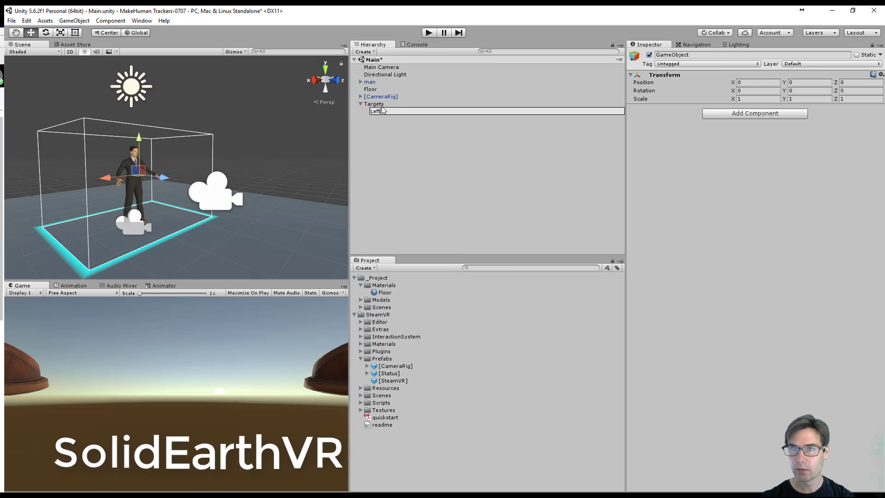
pyautogui.write(' Foot')
pyautogui.press('Return')
# Step: Create a second empty child object under Targets and name it Right Foot
pyautogui.rightClick(375, 104)
pyautogui.click(412, 175)
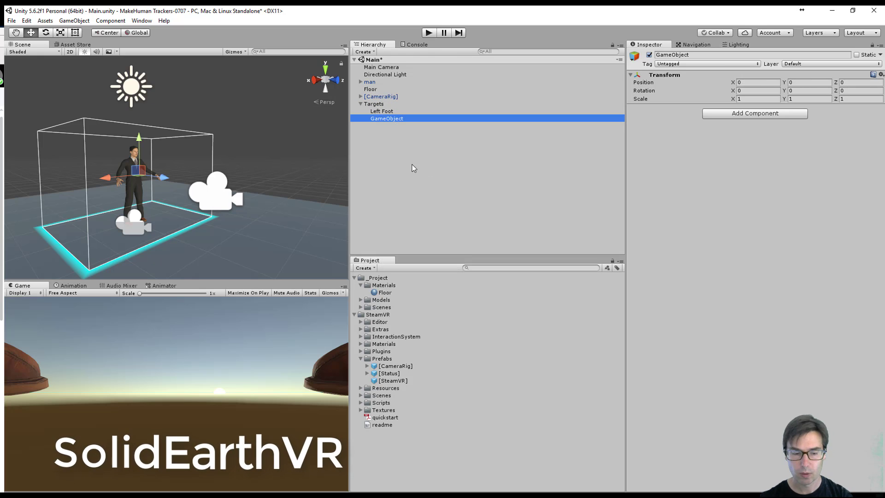
pyautogui.press('F2')
pyautogui.write('Right Foot')
pyautogui.press('Return')
# Step: Create a third empty child object under Targets and name it Hip
pyautogui.rightClick(399, 103)
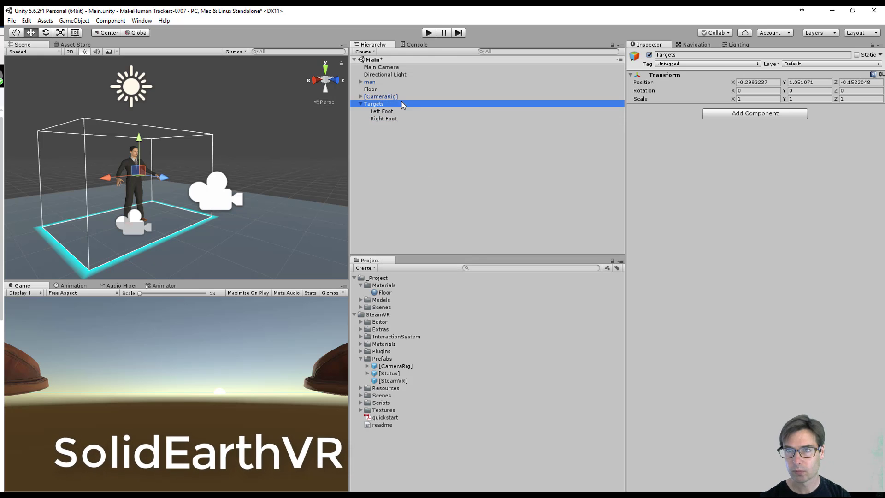
pyautogui.click(443, 167)
pyautogui.press('F2')
pyautogui.write('Hip')
pyautogui.press('Return')
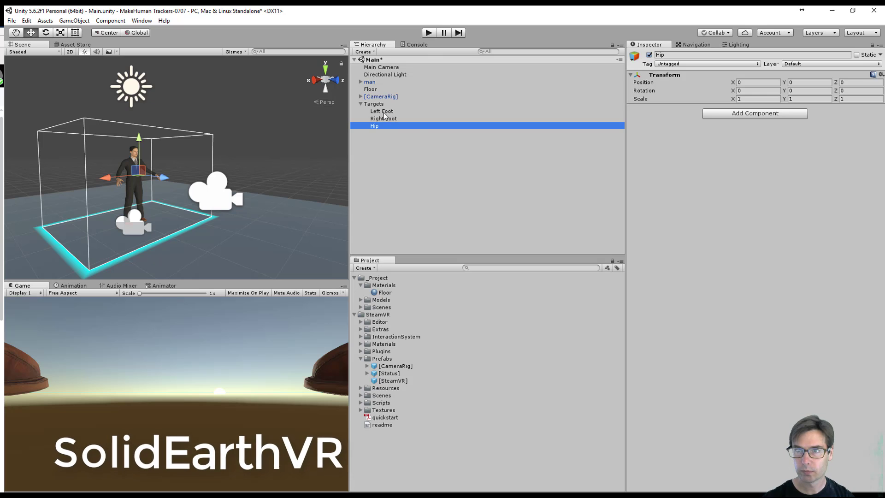
# Step: Create a 3D sphere as a child of the Left Foot target
pyautogui.click(383, 113)
pyautogui.rightClick(383, 115)
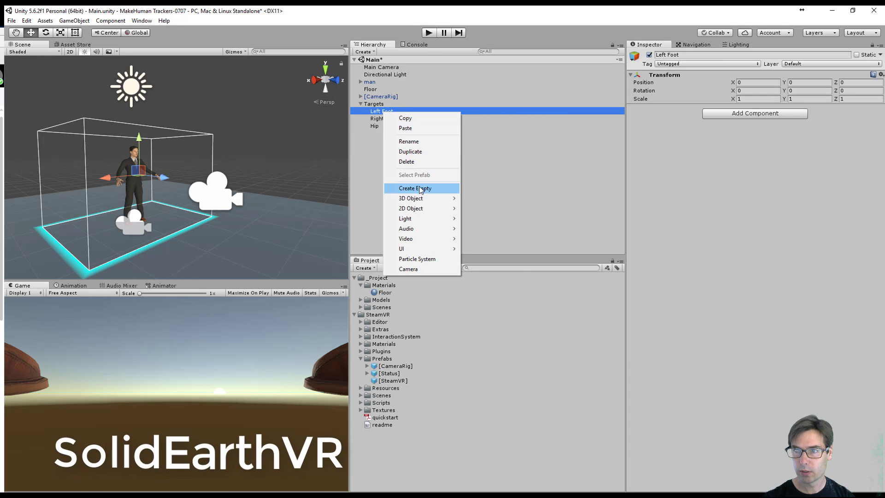
pyautogui.moveTo(427, 204)
pyautogui.click(492, 209)
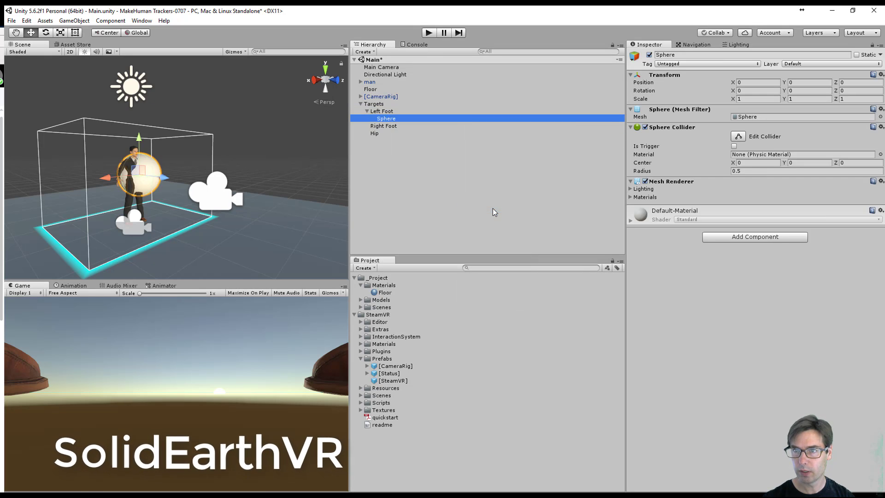
# Step: Set the Left Foot sphere's scale to 0.1 on X, Y and Z
pyautogui.click(761, 99)
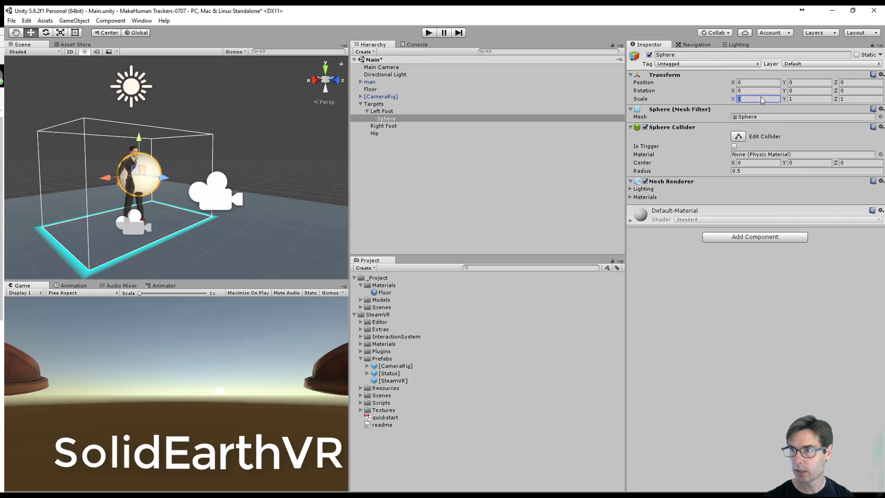
pyautogui.write('0.1')
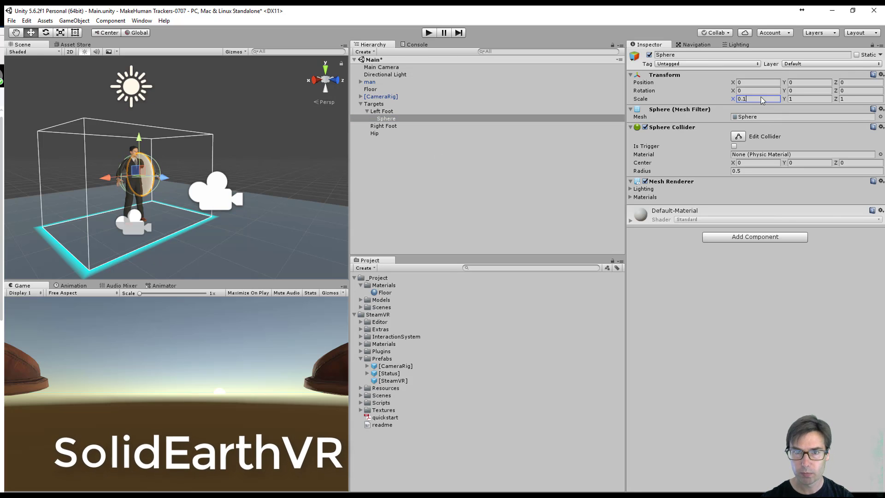
pyautogui.press('Tab')
pyautogui.write('0.1')
pyautogui.press('Tab')
pyautogui.write('0')
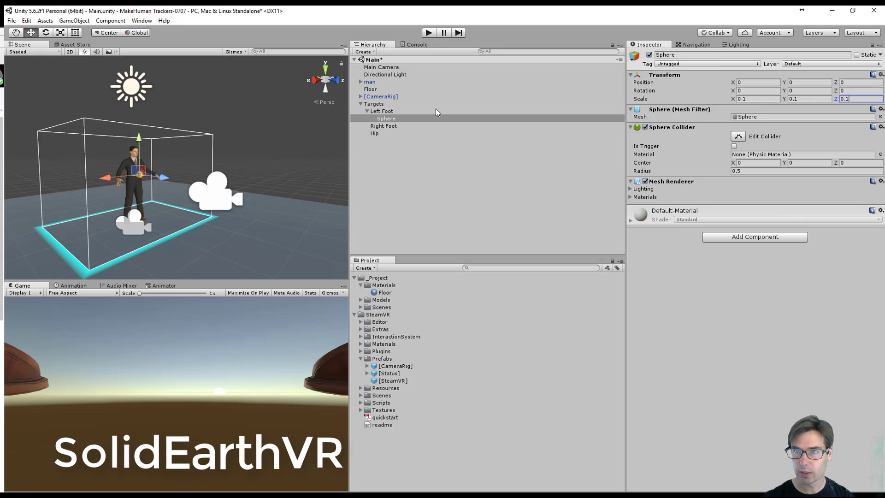
# Step: Duplicate the Left Foot sphere twice, placing one copy under Right Foot and the other under Hip
pyautogui.click(388, 121)
pyautogui.hotkey('ctrl', 'd')
pyautogui.moveTo(391, 126); pyautogui.dragTo(389, 133)
pyautogui.click(390, 120)
pyautogui.hotkey('ctrl', 'd')
pyautogui.moveTo(391, 126); pyautogui.dragTo(377, 148)
pyautogui.doubleClick(408, 148)
# Step: Add a Steam VR_Tracked Object component to the Left Foot sphere and set its index to Device 5
pyautogui.click(397, 121)
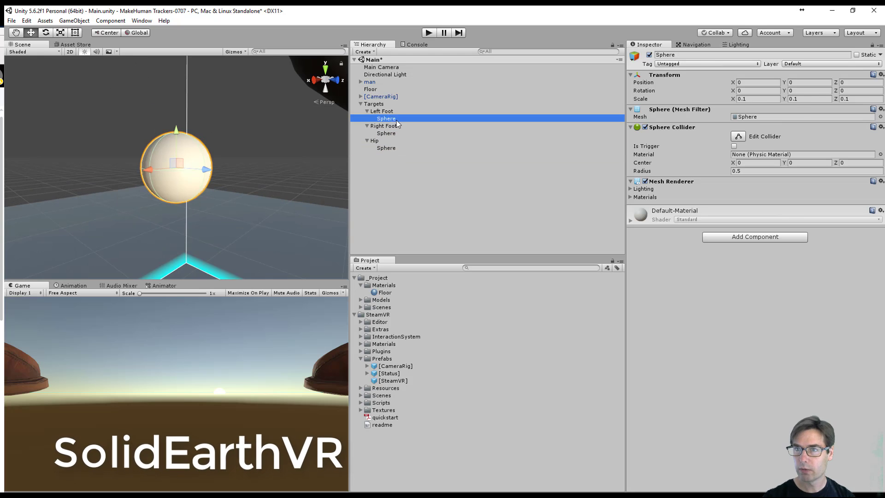
pyautogui.click(388, 112)
pyautogui.scroll(-2, 310, 160)
pyautogui.scroll(1, 310, 160)
pyautogui.click(398, 121)
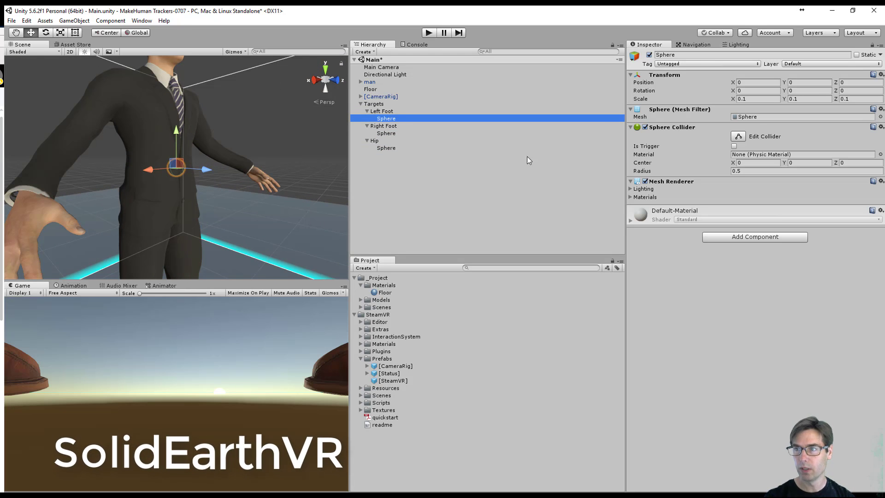
pyautogui.click(755, 236)
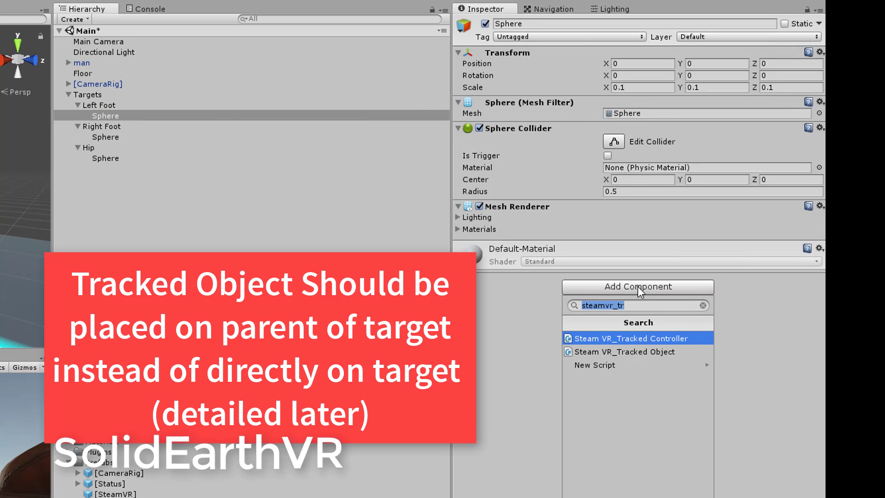
pyautogui.write('track')
pyautogui.click(644, 402)
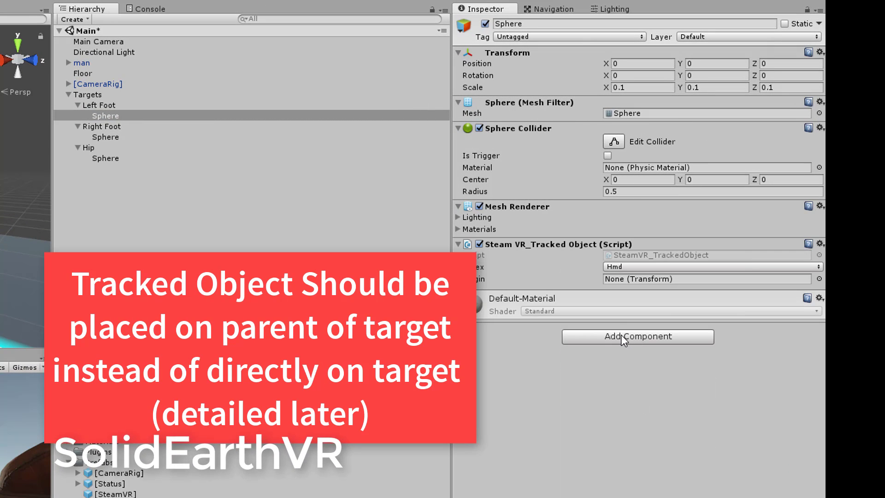
pyautogui.click(613, 267)
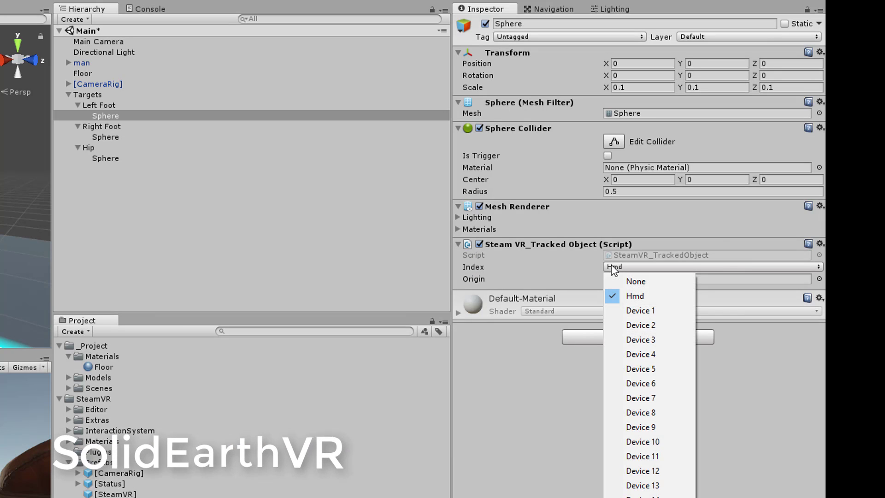
pyautogui.click(655, 369)
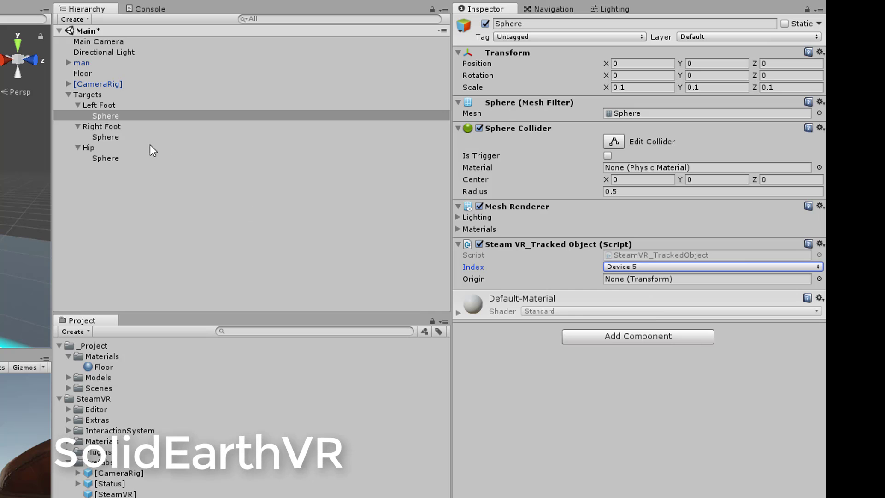
# Step: Add a Steam VR_Tracked Object component to the Right Foot sphere and set its index to Device 6
pyautogui.click(119, 137)
pyautogui.click(640, 289)
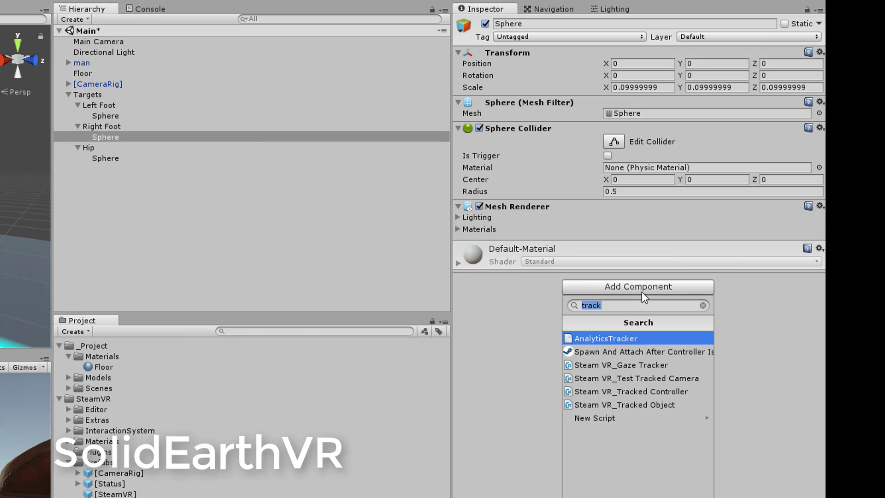
pyautogui.click(628, 406)
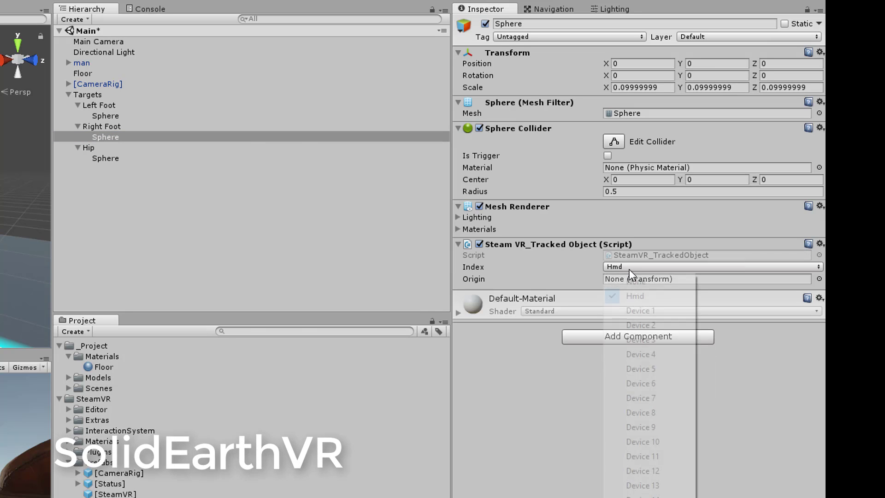
pyautogui.click(631, 267)
pyautogui.click(636, 384)
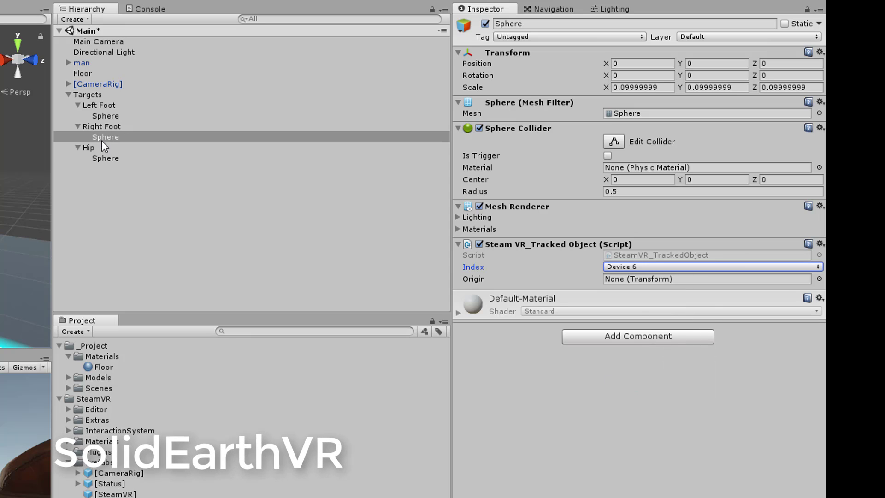
# Step: Add a Steam VR_Tracked Object component to the Hip sphere and set its index to Device 7
pyautogui.click(107, 158)
pyautogui.click(605, 292)
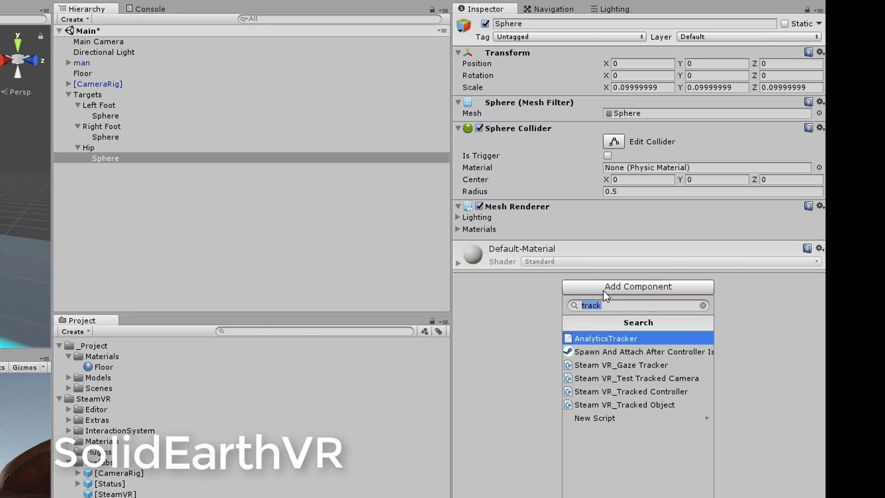
pyautogui.click(624, 405)
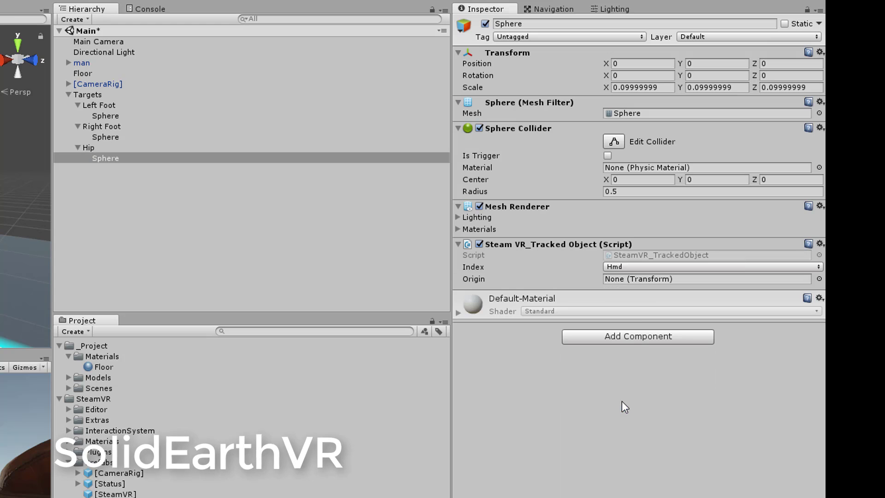
pyautogui.click(639, 268)
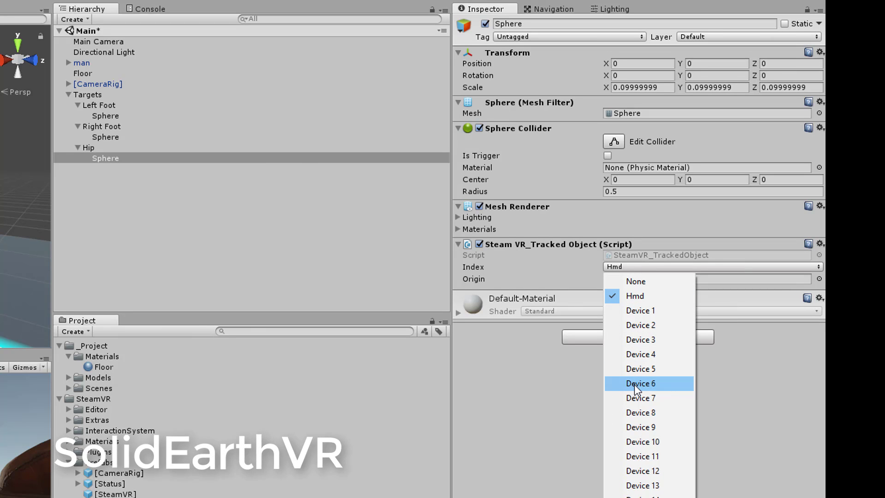
pyautogui.click(636, 397)
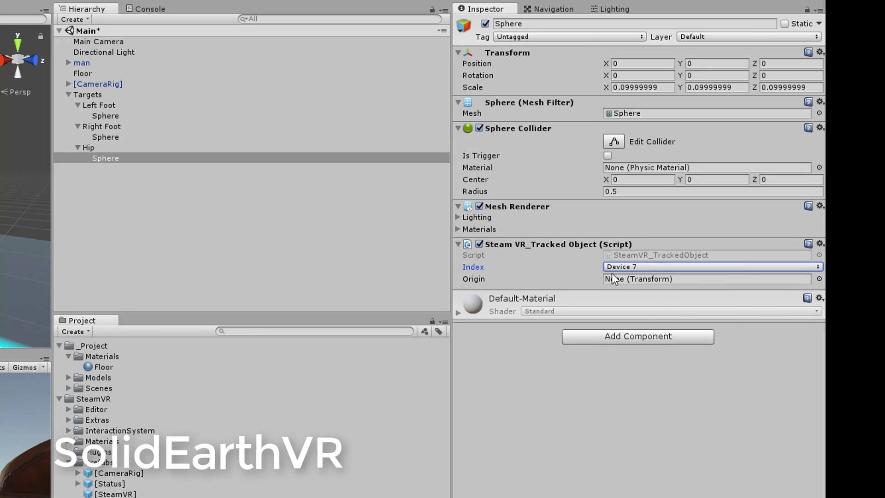
pyautogui.click(632, 267)
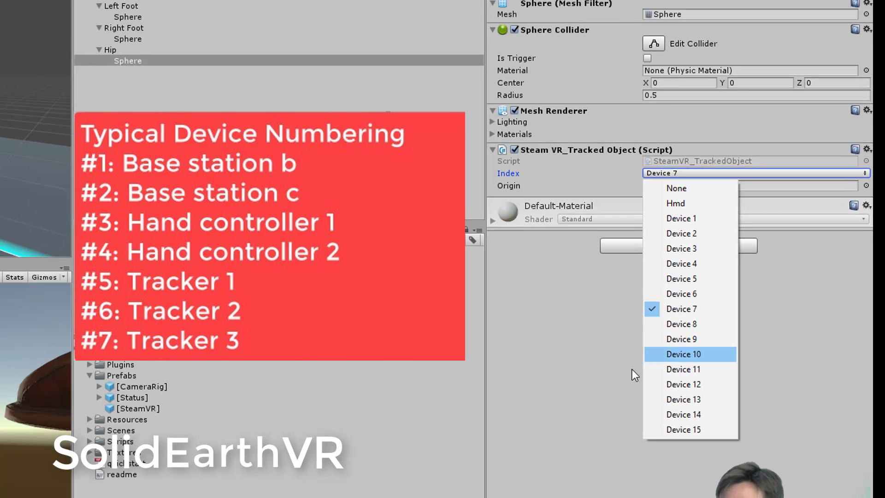
pyautogui.click(435, 203)
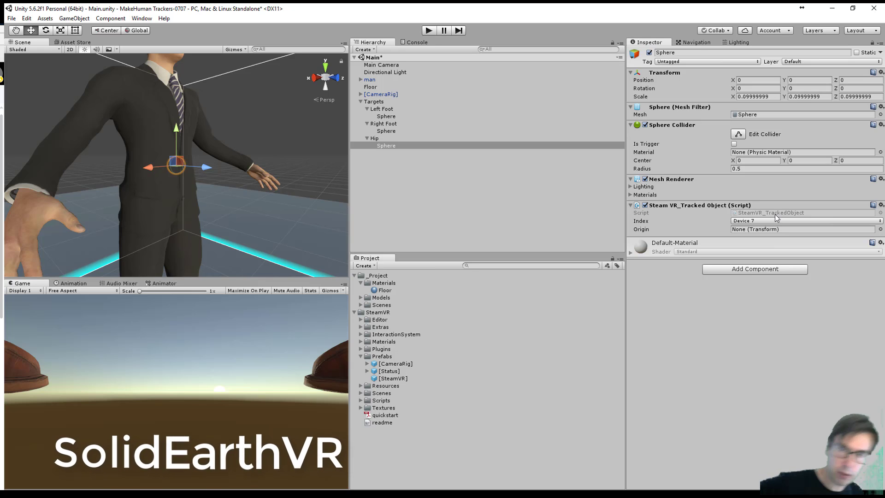
# Step: Import Final IK 1.6.1 from the Asset Store downloads and accept all recommended SteamVR project settings
pyautogui.click(371, 79)
pyautogui.click(726, 199)
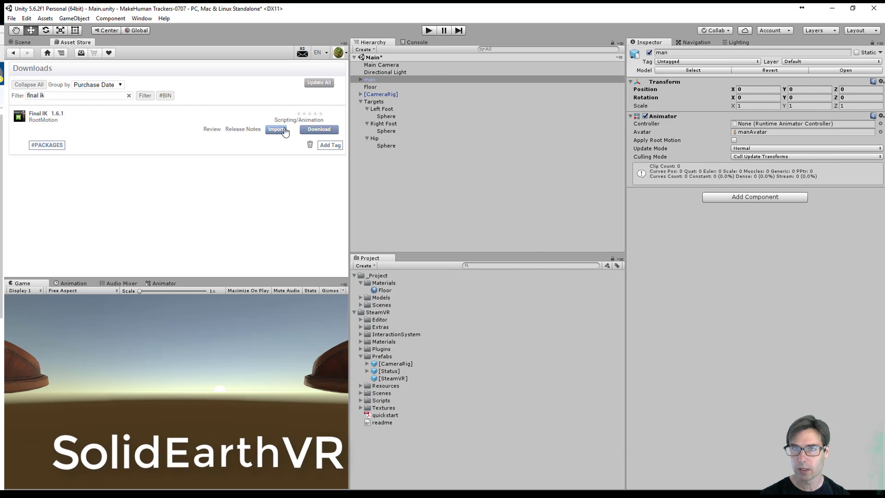
pyautogui.click(277, 130)
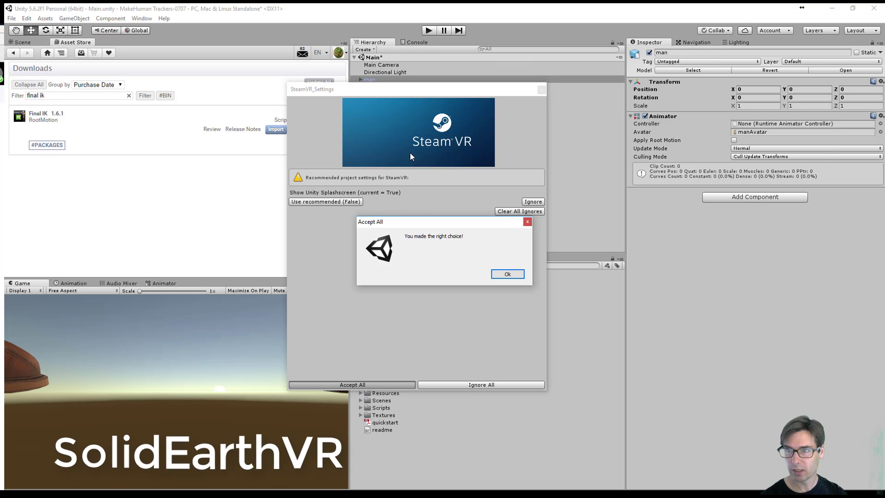
pyautogui.click(509, 275)
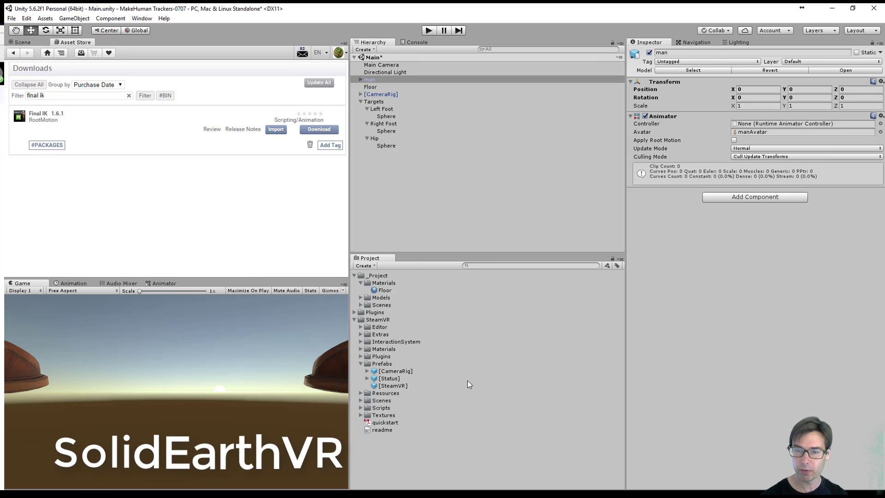
# Step: Open the SteamVR_Settings script from SteamVR's Editor folder in Visual Studio, set recommended_ShowUnitySplashScreen to true and save it
pyautogui.click(360, 328)
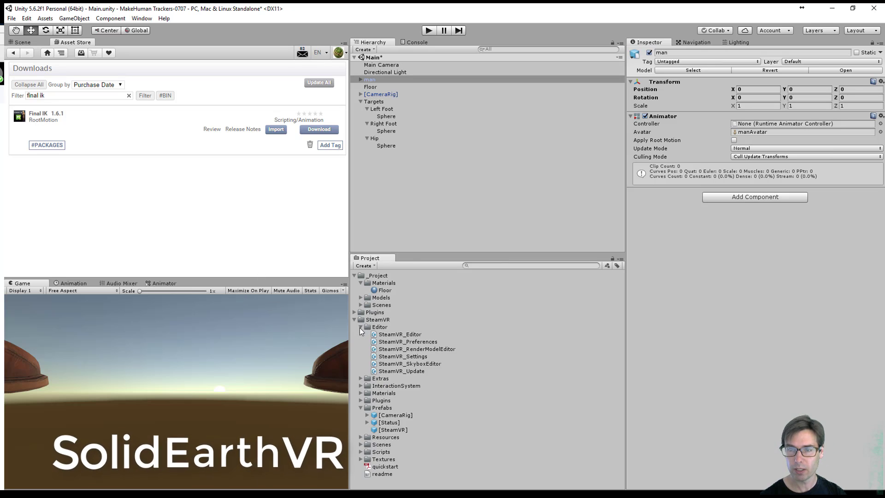
pyautogui.doubleClick(408, 356)
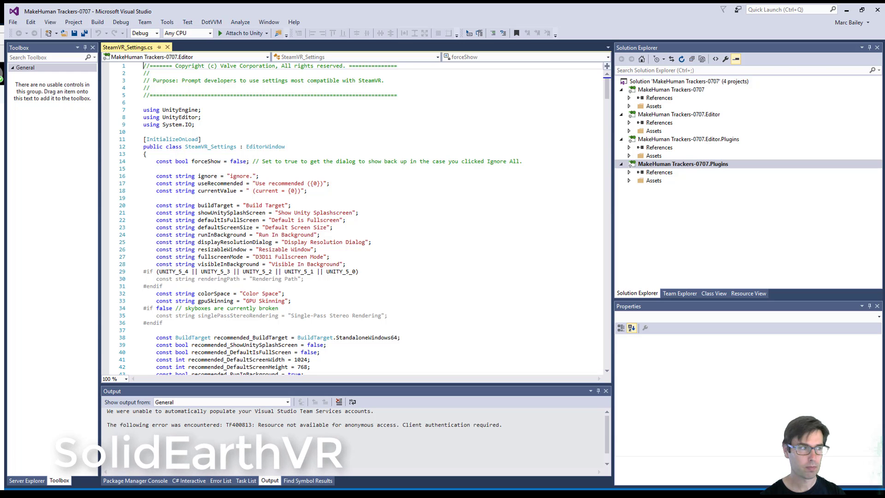
pyautogui.scroll(-2, 335, 335)
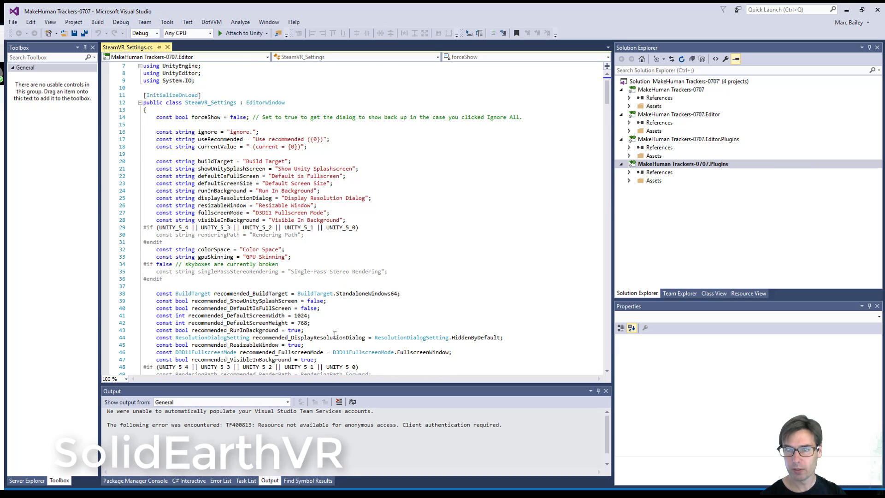
pyautogui.scroll(-1, 313, 332)
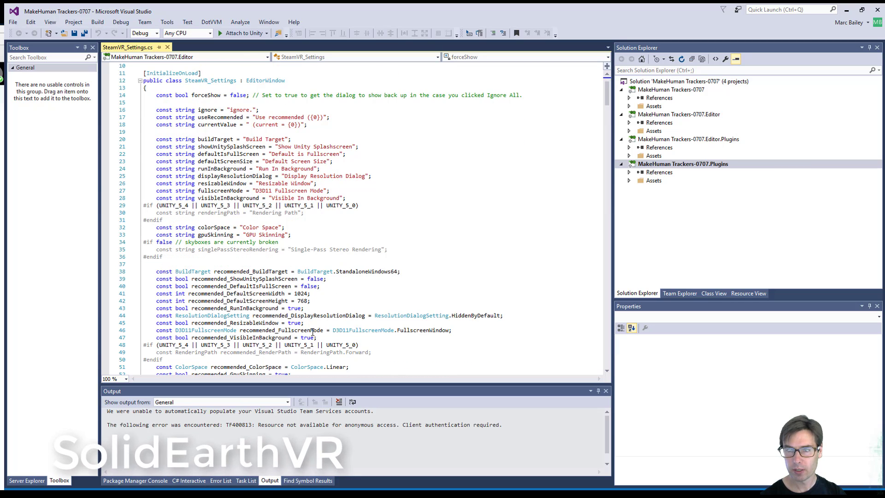
pyautogui.click(262, 279)
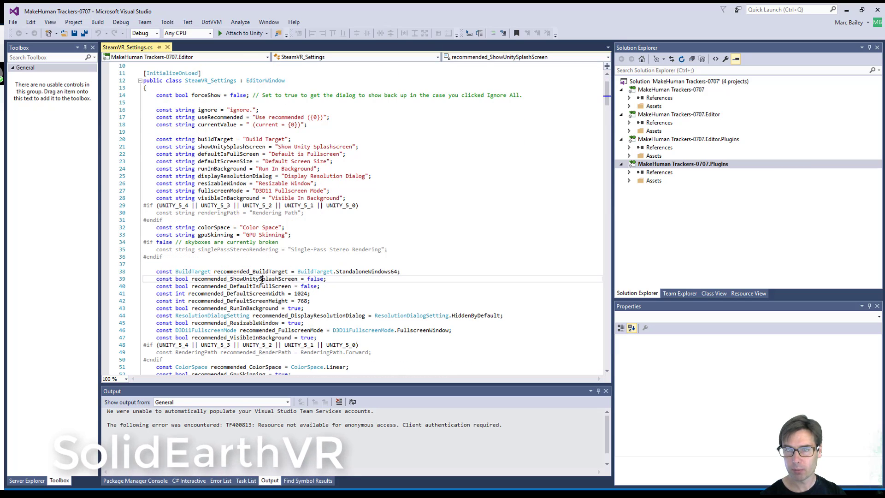
pyautogui.doubleClick(318, 279)
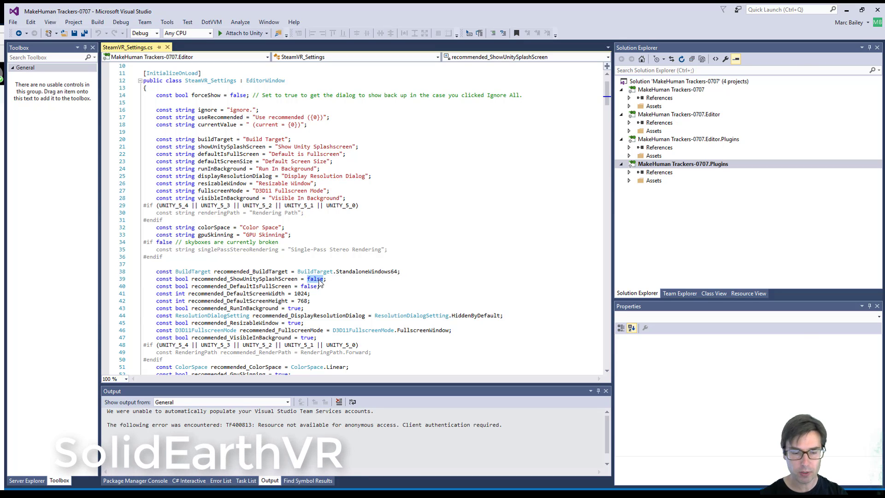
pyautogui.write('true')
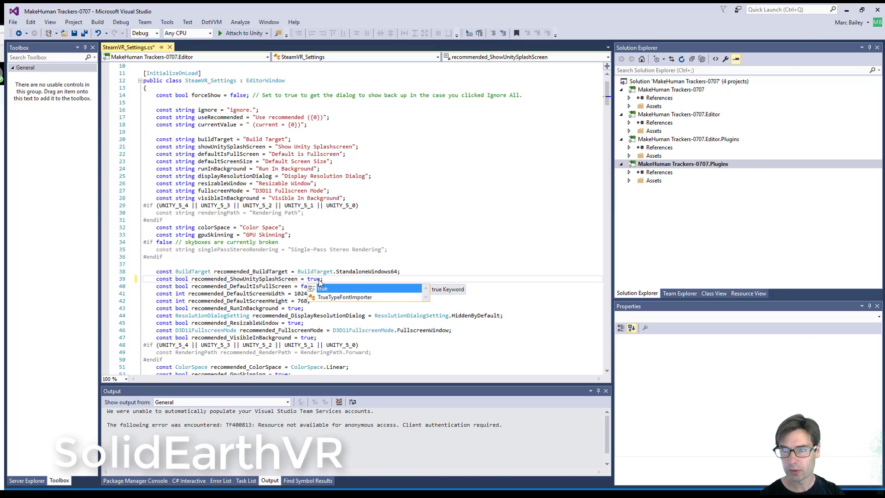
pyautogui.hotkey('ctrl', 's')
pyautogui.click(323, 300)
# Step: Return to Unity's scene view and add the VR IK component to the man object
pyautogui.click(13, 42)
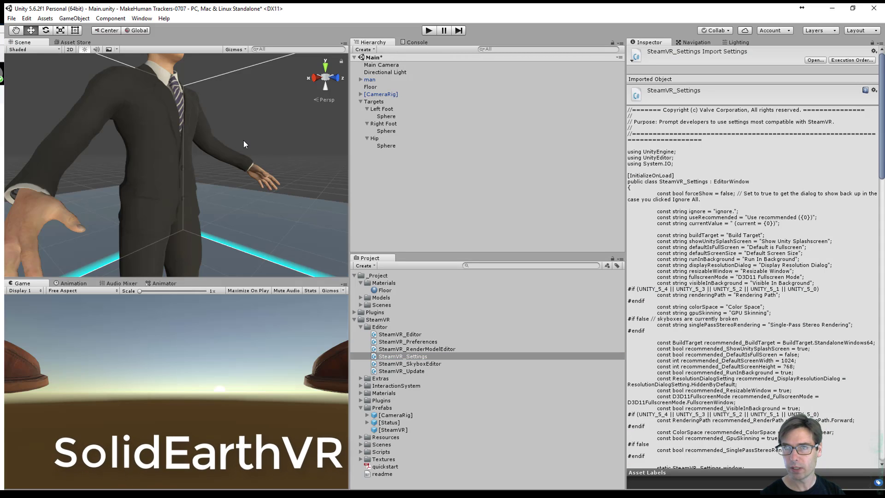
pyautogui.scroll(-5, 243, 140)
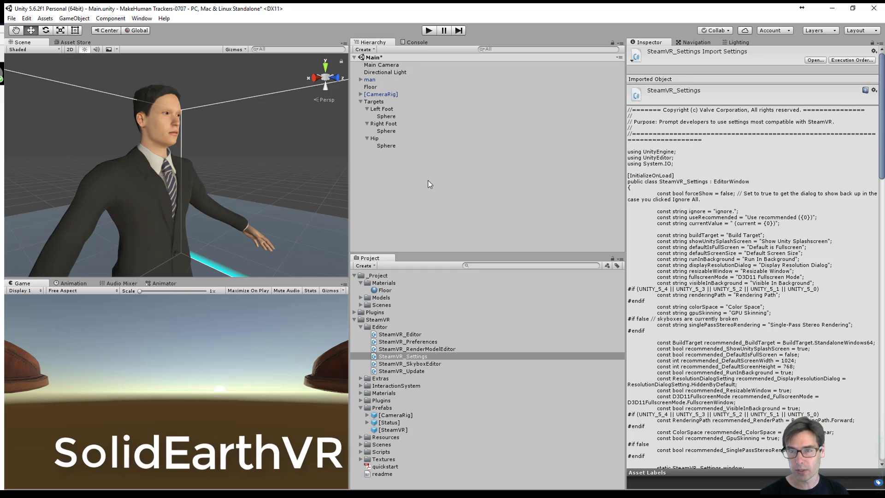
pyautogui.click(369, 79)
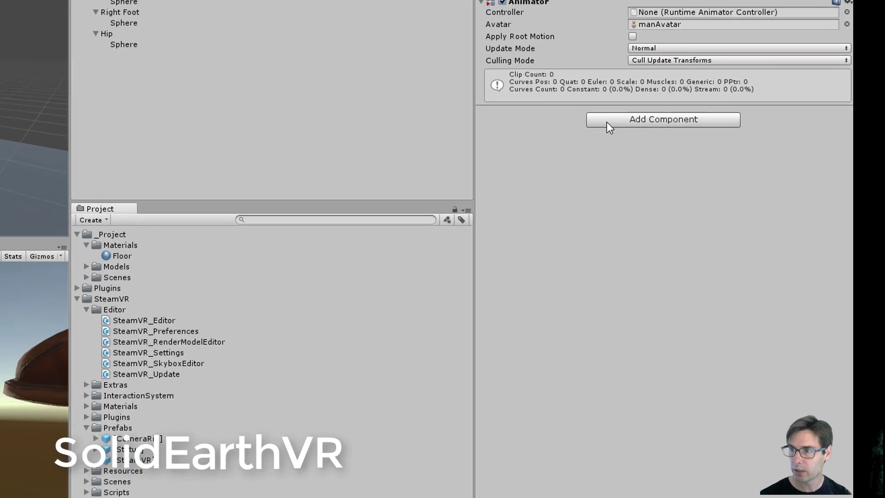
pyautogui.click(711, 195)
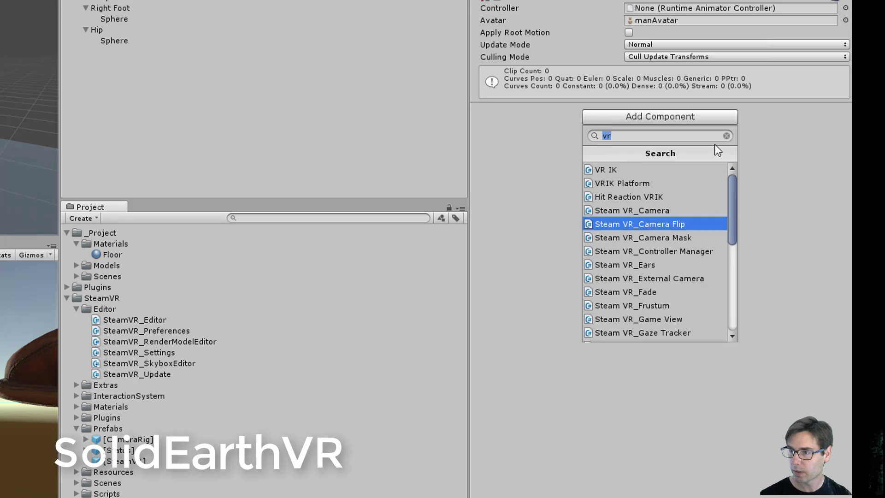
pyautogui.click(625, 169)
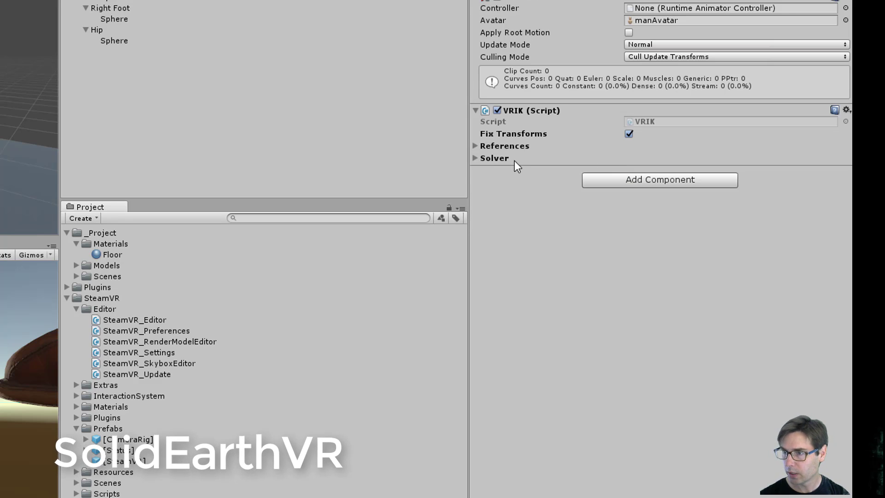
# Step: Set the man model's rig animation type to Humanoid in its import settings, apply it and recheck the man object's VRIK references
pyautogui.click(477, 146)
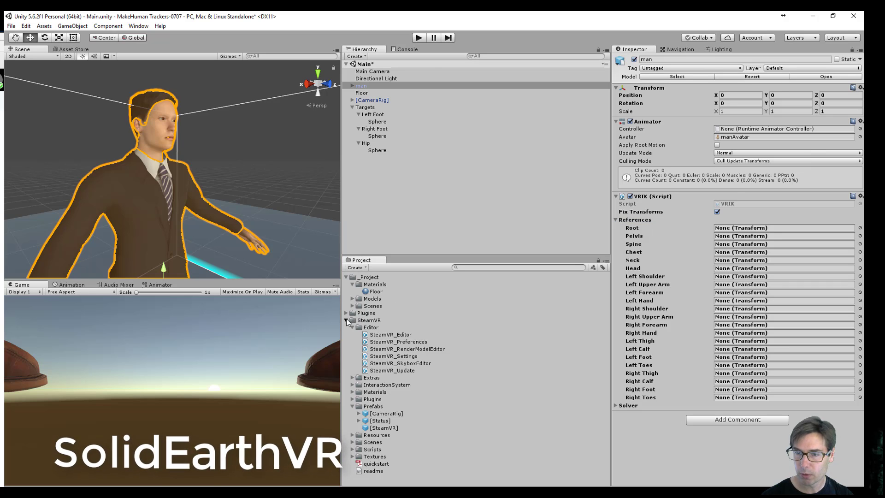
pyautogui.click(347, 320)
pyautogui.click(353, 284)
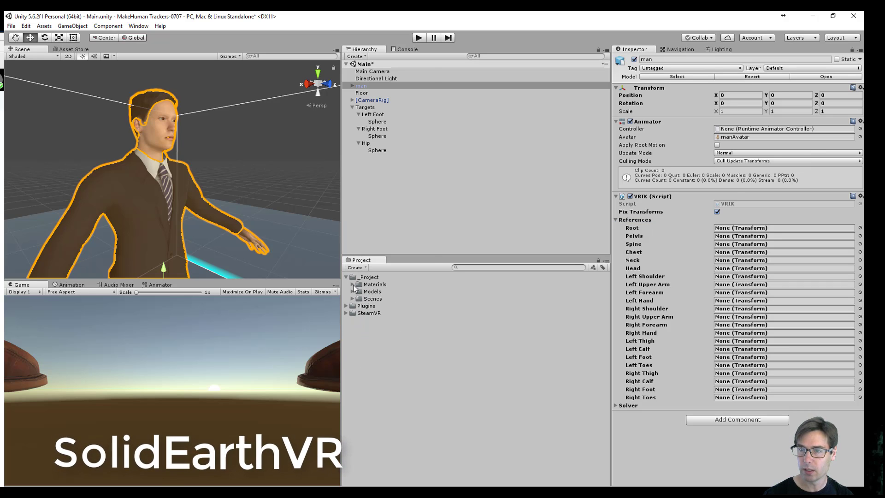
pyautogui.click(353, 292)
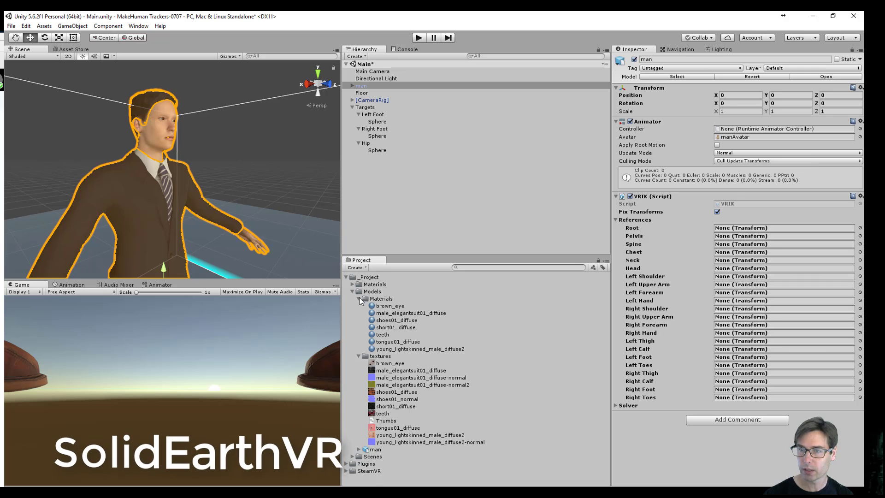
pyautogui.click(359, 299)
pyautogui.click(361, 305)
pyautogui.click(359, 306)
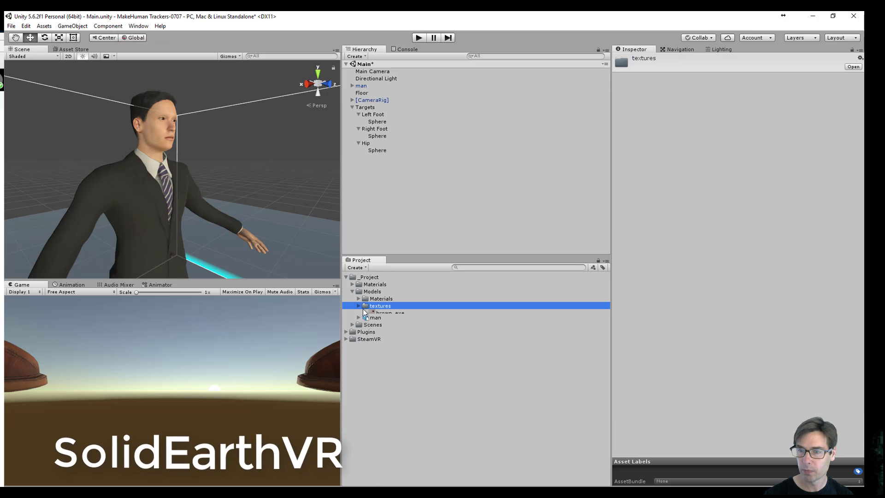
pyautogui.click(374, 313)
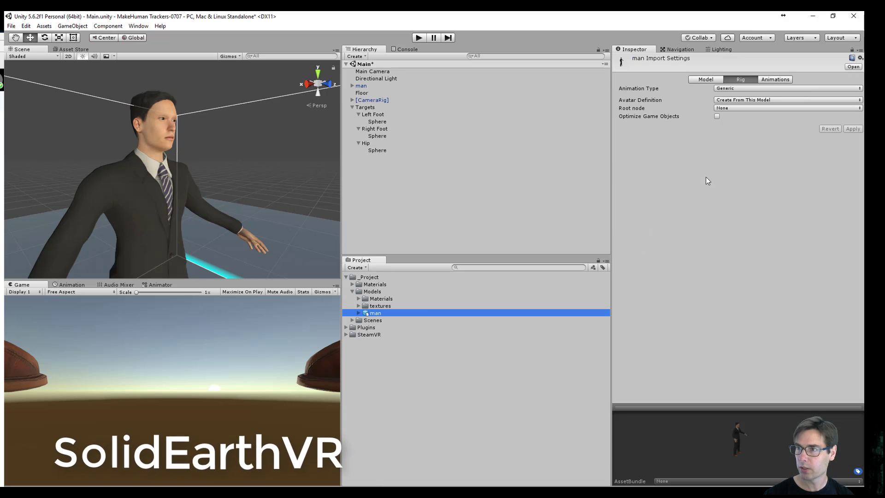
pyautogui.click(748, 88)
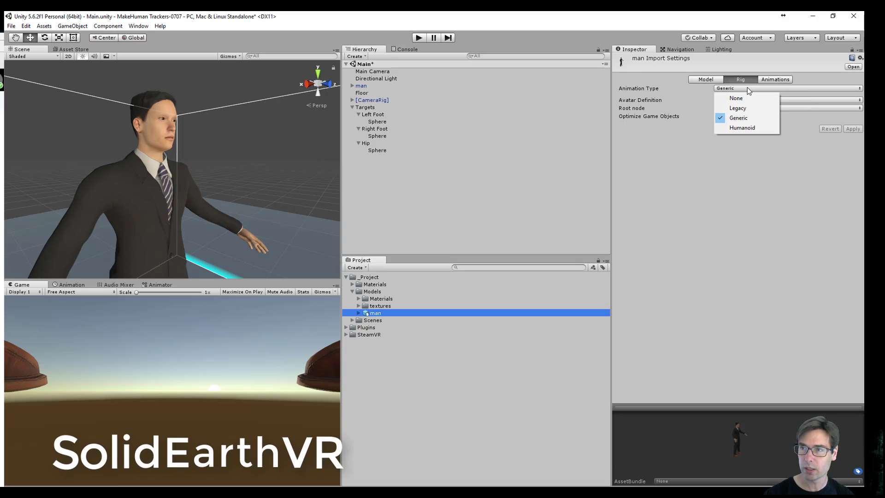
pyautogui.click(744, 128)
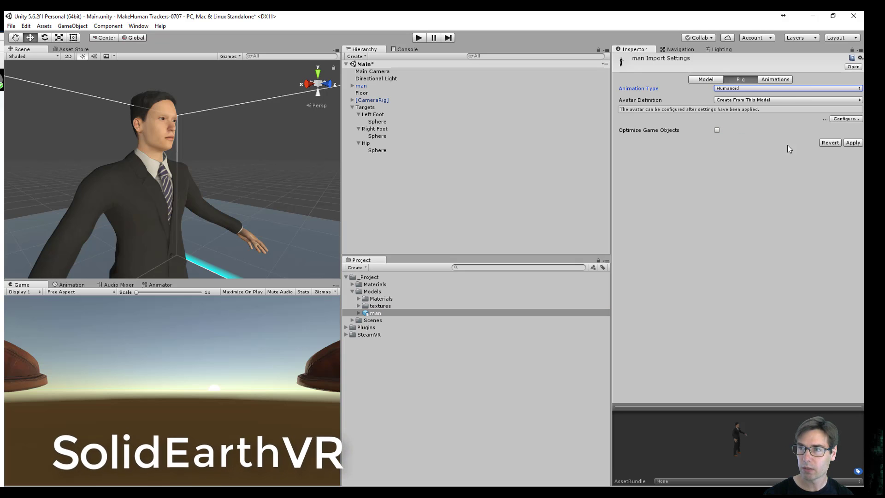
pyautogui.click(854, 143)
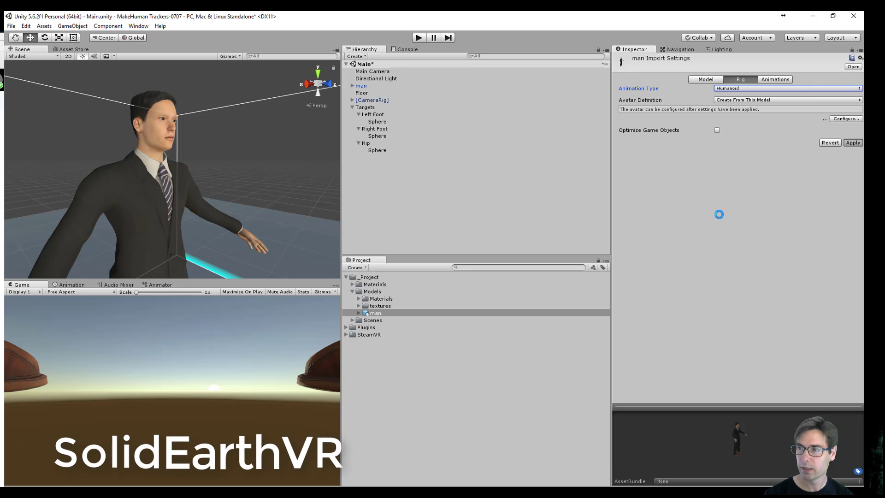
pyautogui.click(361, 86)
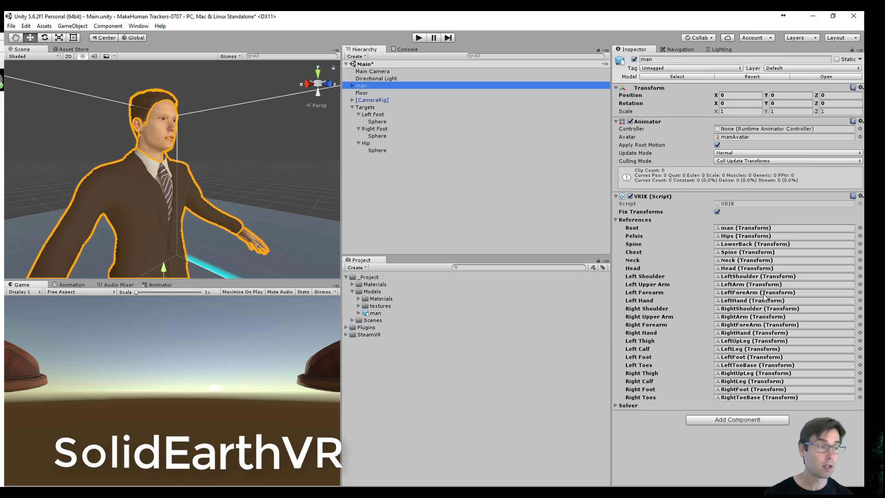
# Step: Rename the spheres under Left Foot, Right Foot and Hip as lf target, rf target and hip target
pyautogui.click(377, 122)
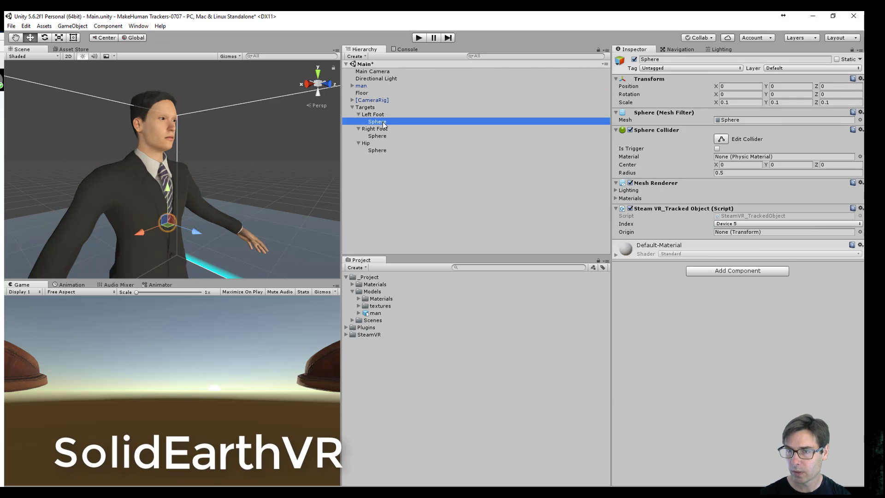
pyautogui.click(383, 123)
pyautogui.write('lf target')
pyautogui.press('Return')
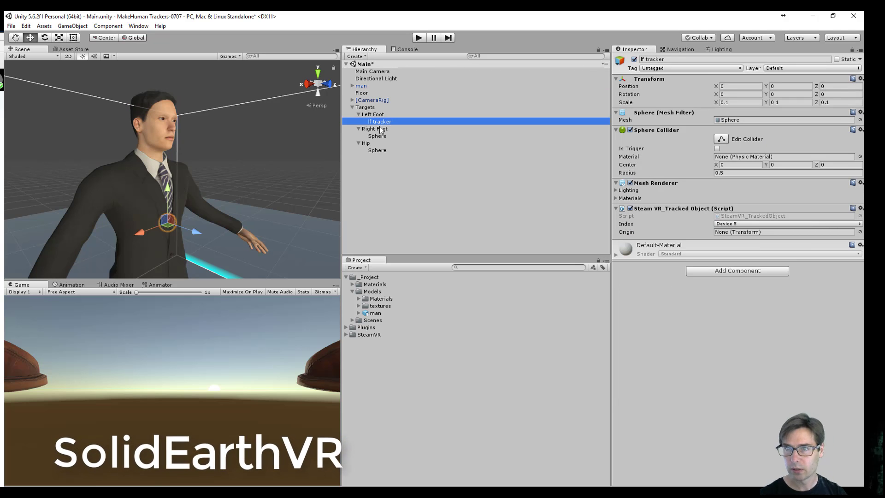
pyautogui.click(379, 136)
pyautogui.click(379, 137)
pyautogui.write('rf target')
pyautogui.press('Return')
pyautogui.click(384, 150)
pyautogui.click(383, 150)
pyautogui.write('hip target')
pyautogui.press('Return')
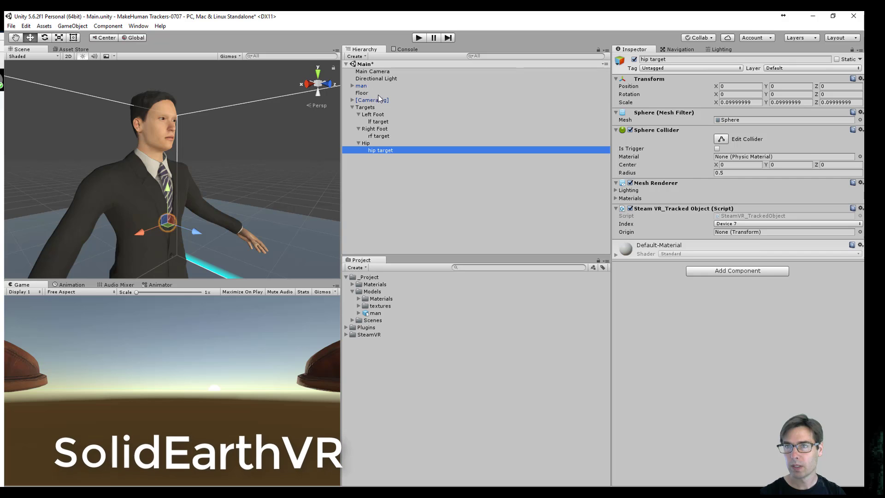
# Step: Add a sphere under Camera (eye) in the CameraRig and set its scale to 0.1 on all three axes
pyautogui.click(379, 87)
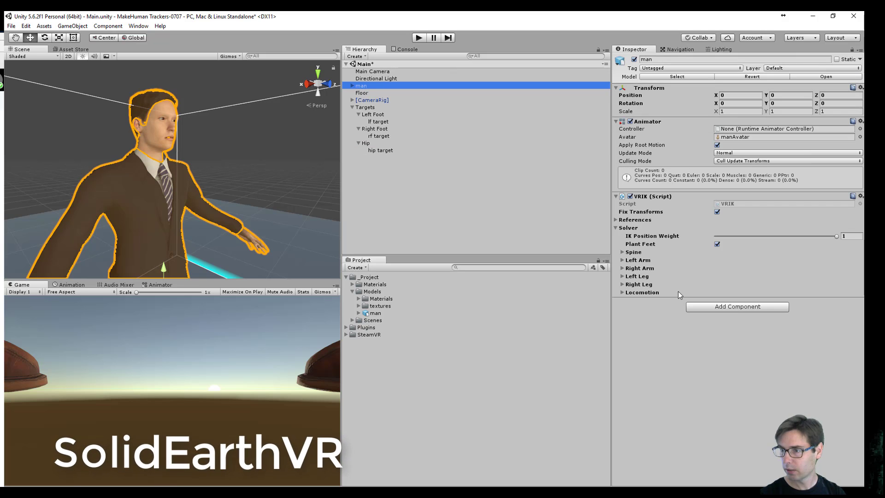
pyautogui.click(633, 252)
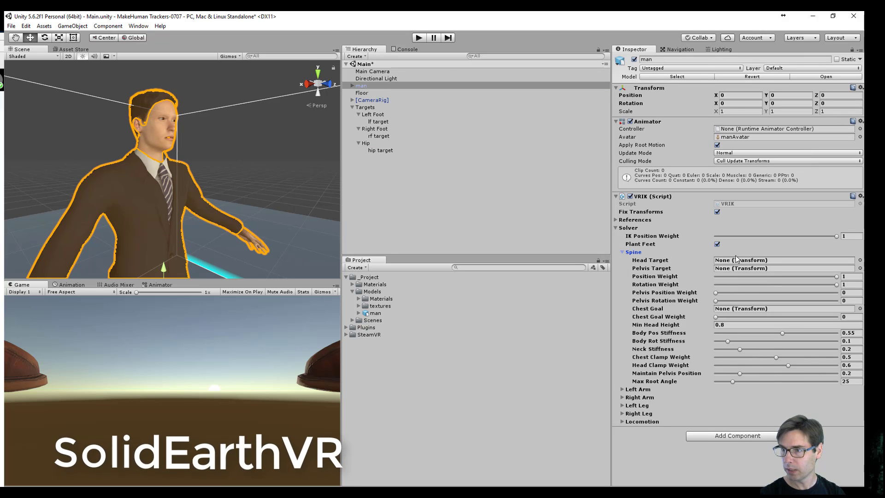
pyautogui.click(352, 100)
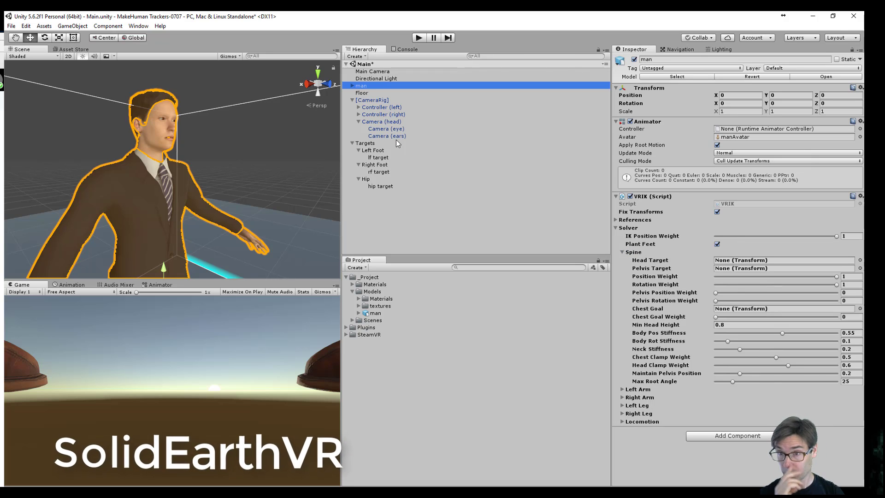
pyautogui.click(383, 128)
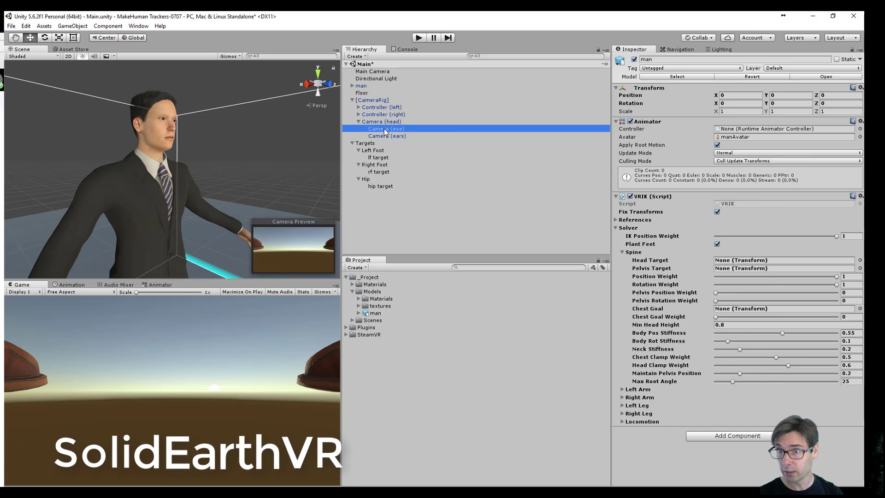
pyautogui.rightClick(383, 128)
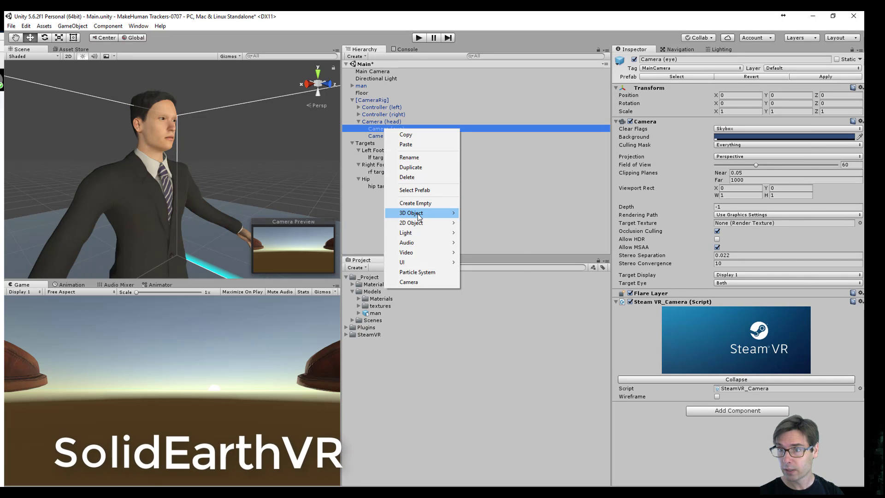
pyautogui.moveTo(419, 213)
pyautogui.click(490, 223)
pyautogui.click(723, 103)
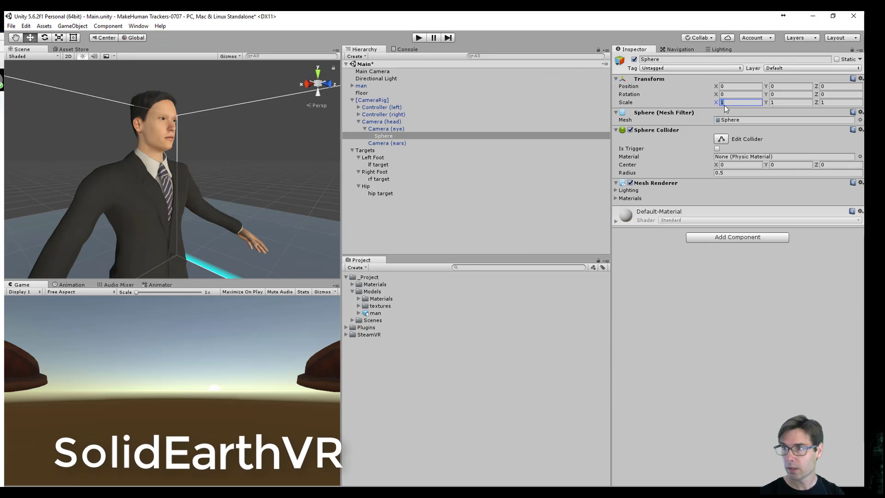
pyautogui.write('0.1')
pyautogui.press('Tab')
pyautogui.write('0.1')
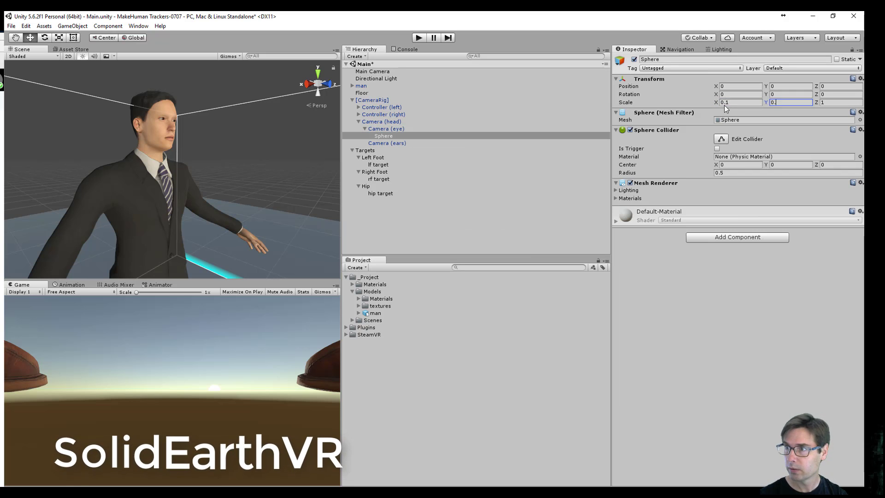
pyautogui.press('Tab')
pyautogui.write('0.1')
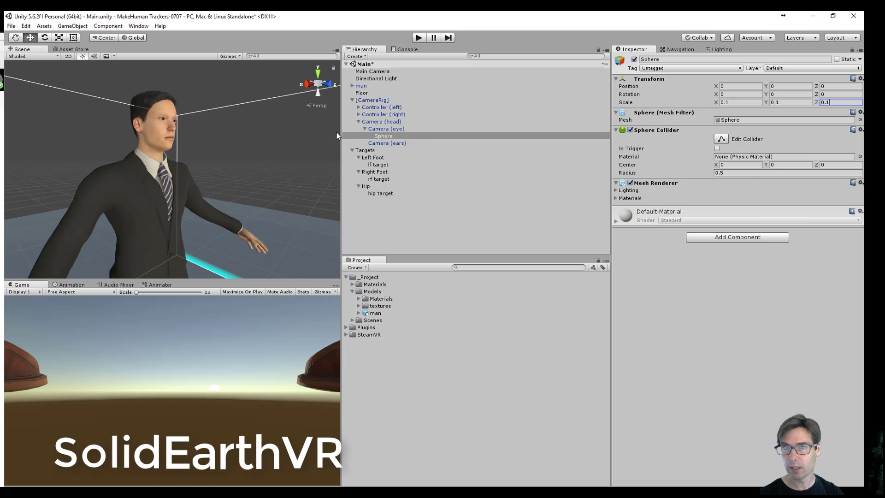
# Step: Rename the sphere under Camera (eye) as head target
pyautogui.click(397, 137)
pyautogui.write('head t')
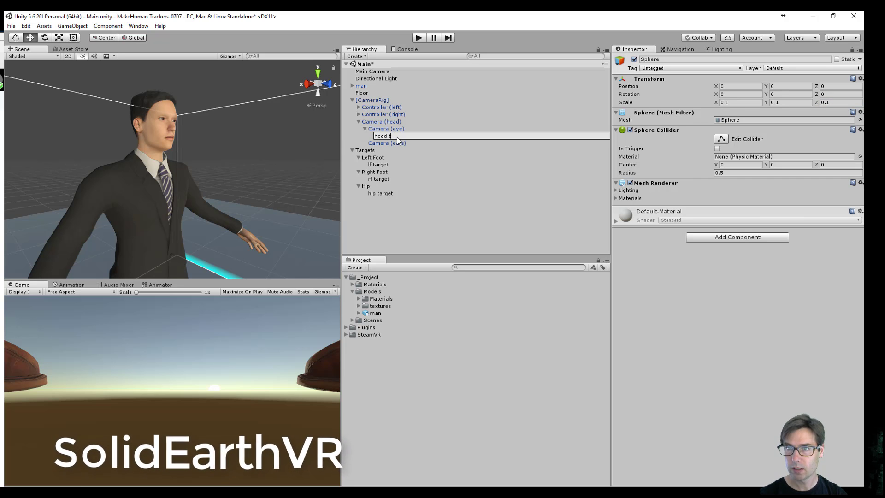
pyautogui.write('arget')
pyautogui.press('Return')
pyautogui.click(358, 108)
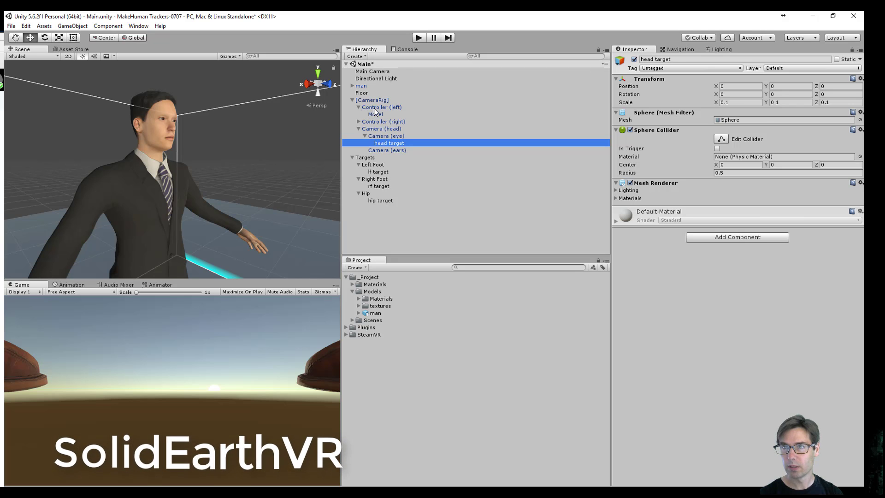
pyautogui.click(375, 110)
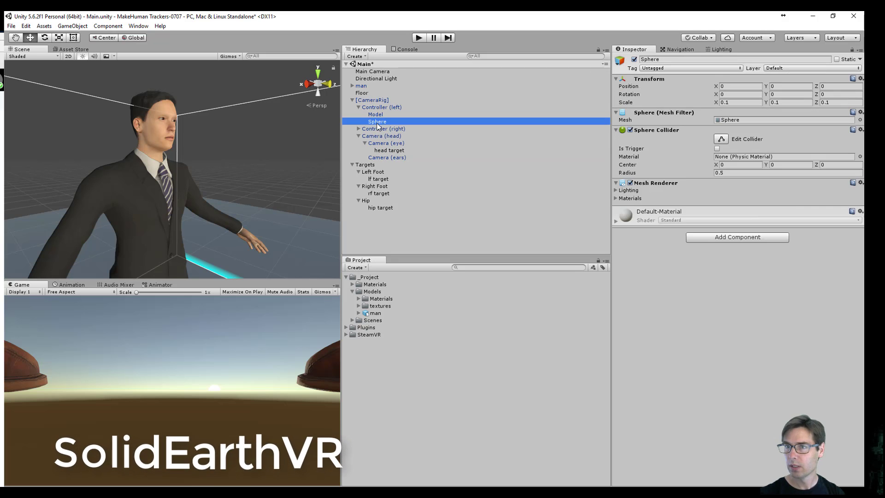
pyautogui.press('Delete')
# Step: Create an empty child object under Controller (left) and name it lh target
pyautogui.click(370, 109)
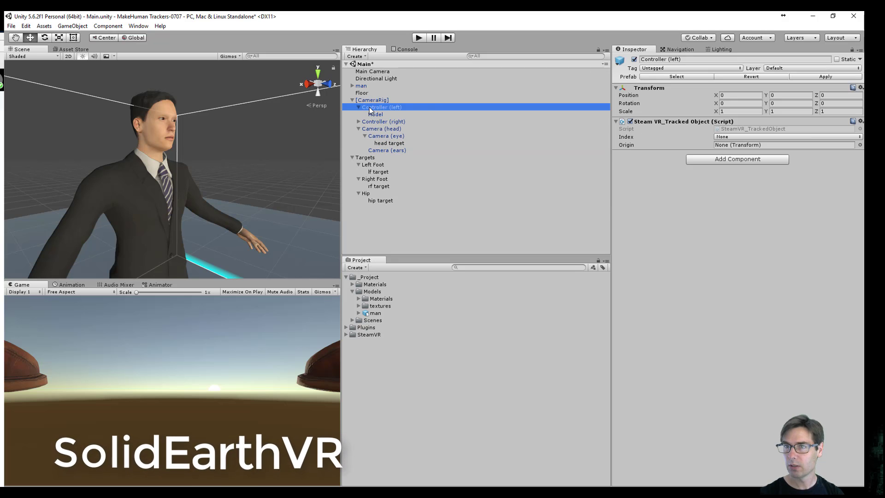
pyautogui.rightClick(370, 109)
pyautogui.click(408, 182)
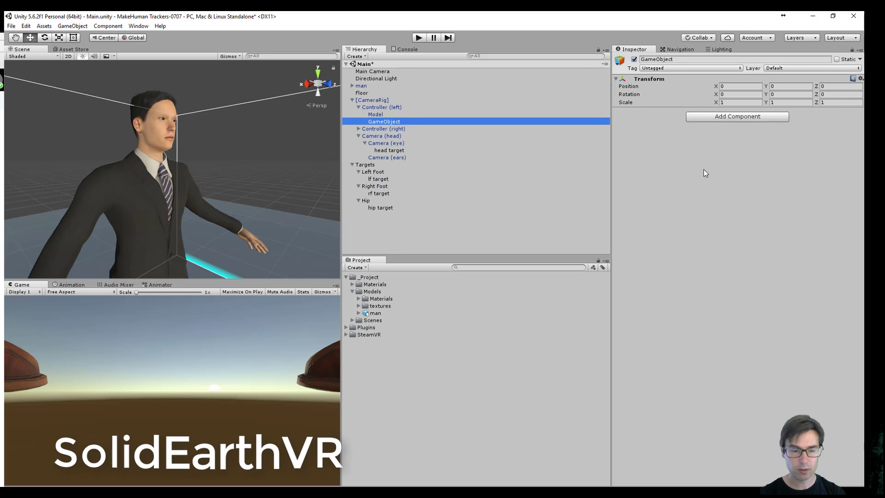
pyautogui.press('F2')
pyautogui.press('BackSpace')
pyautogui.write('lh target')
pyautogui.press('Return')
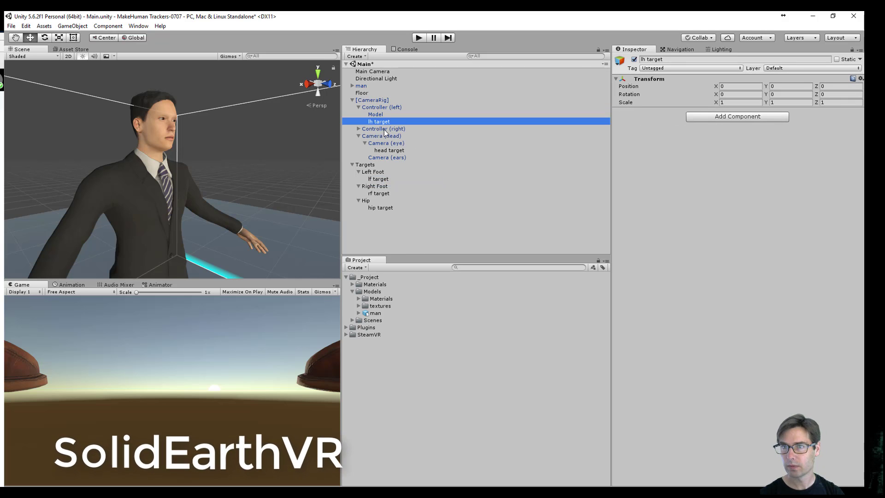
# Step: Create an empty child object under Controller (right) and name it rh target
pyautogui.click(384, 129)
pyautogui.rightClick(384, 129)
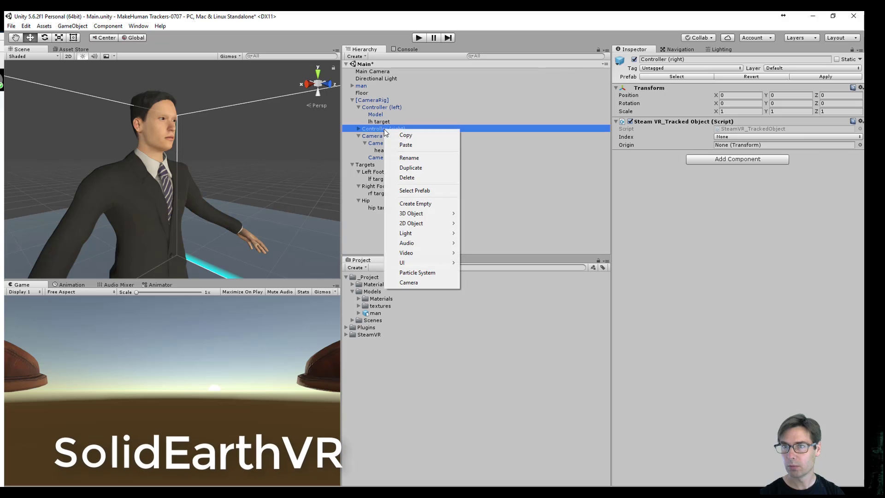
pyautogui.click(416, 204)
pyautogui.press('F2')
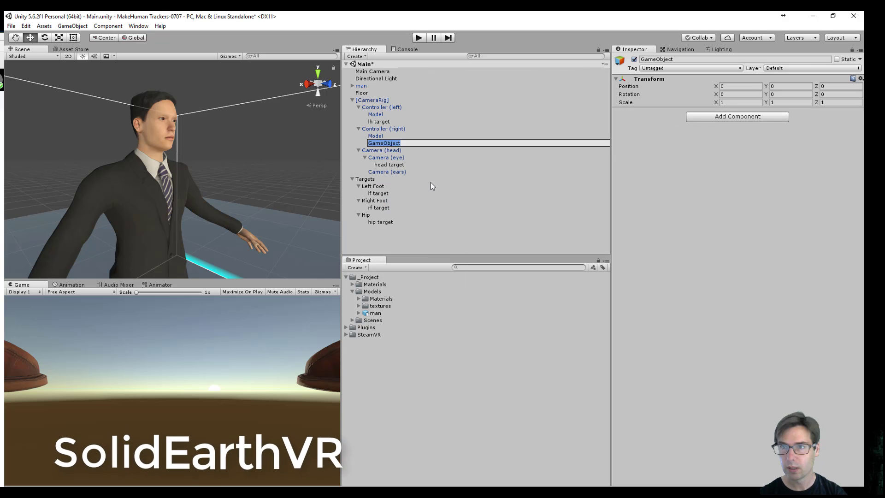
pyautogui.write('rh ta')
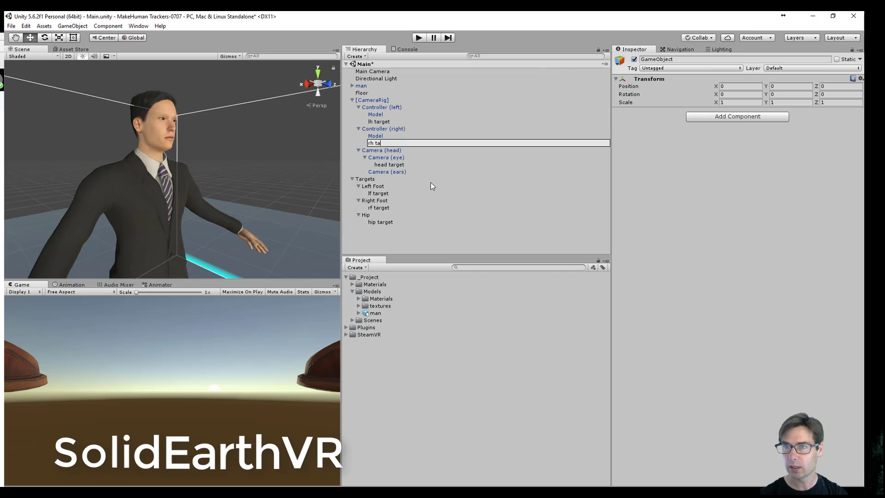
pyautogui.write('rget')
pyautogui.press('Return')
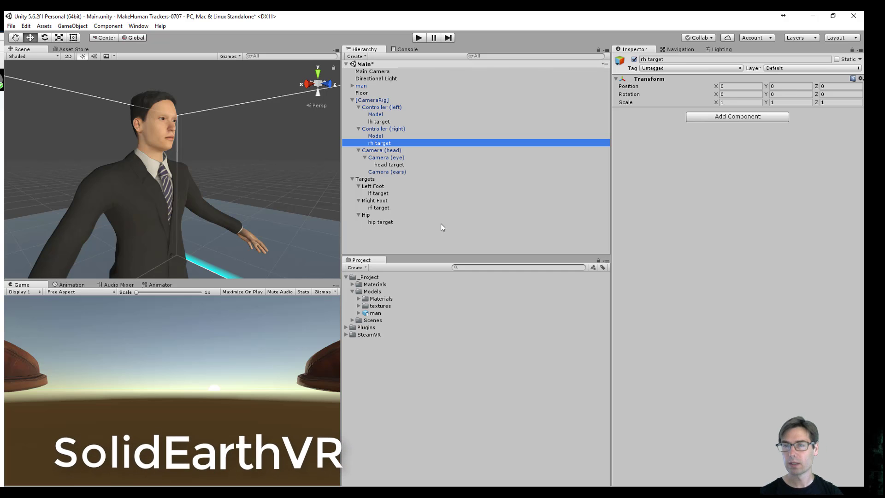
# Step: Assign head target as the Head Target and hip target as the Pelvis Target in the man's VRIK spine settings
pyautogui.click(378, 87)
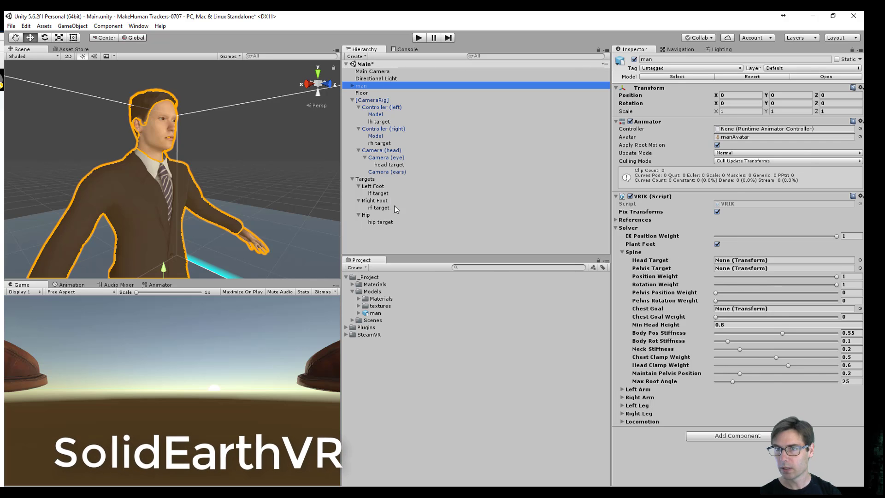
pyautogui.moveTo(388, 165); pyautogui.dragTo(765, 262)
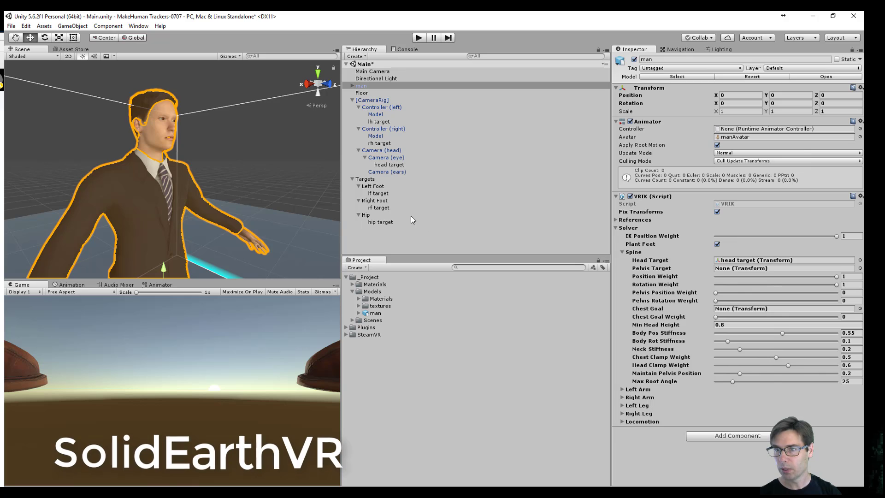
pyautogui.click(388, 222)
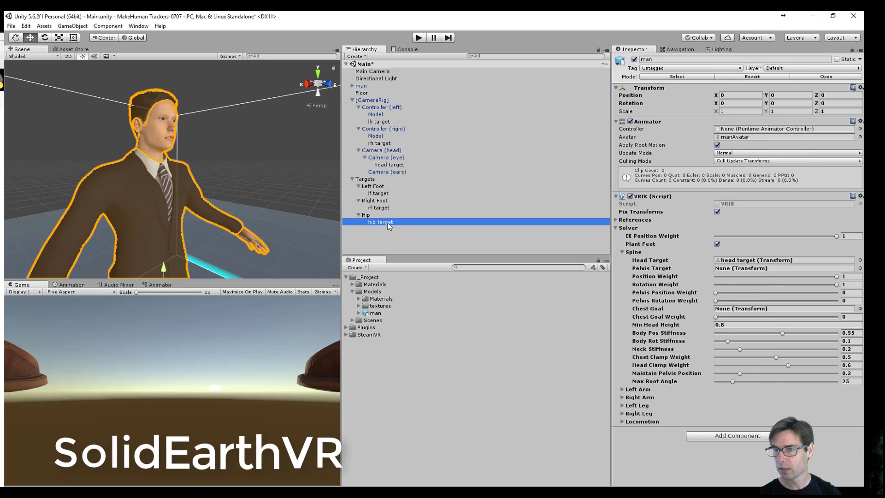
pyautogui.click(365, 215)
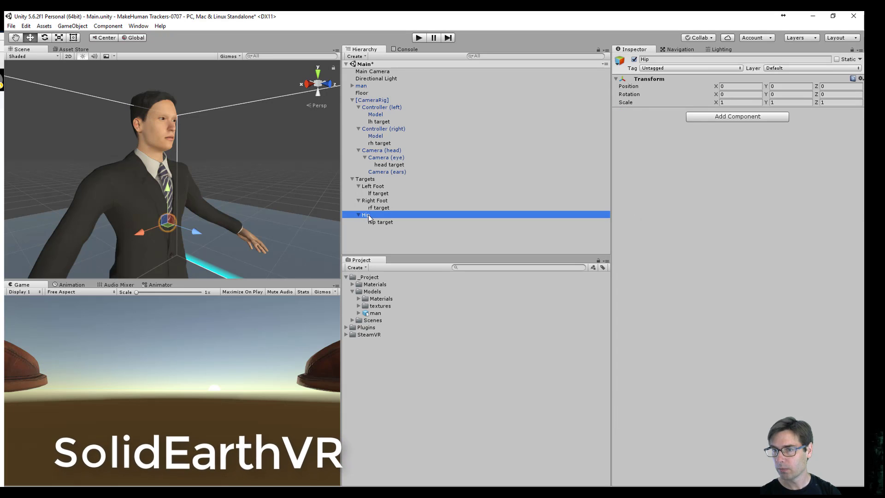
pyautogui.click(376, 222)
pyautogui.click(361, 86)
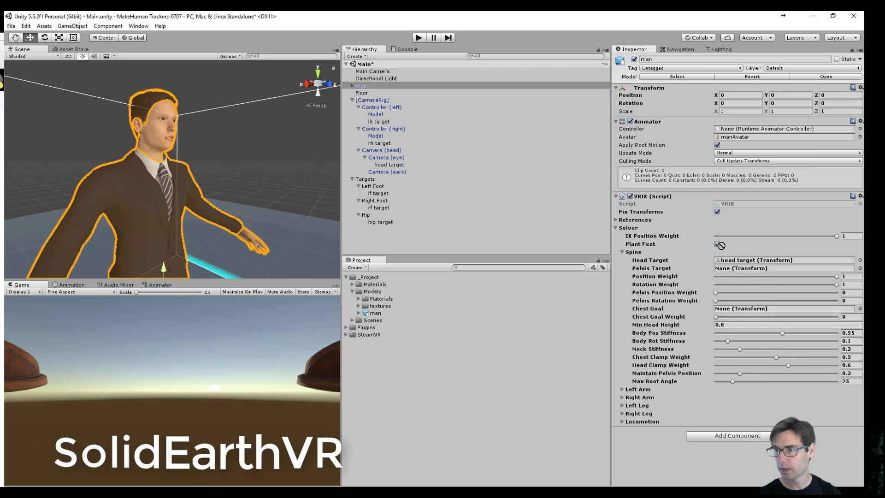
pyautogui.moveTo(380, 222); pyautogui.dragTo(731, 272)
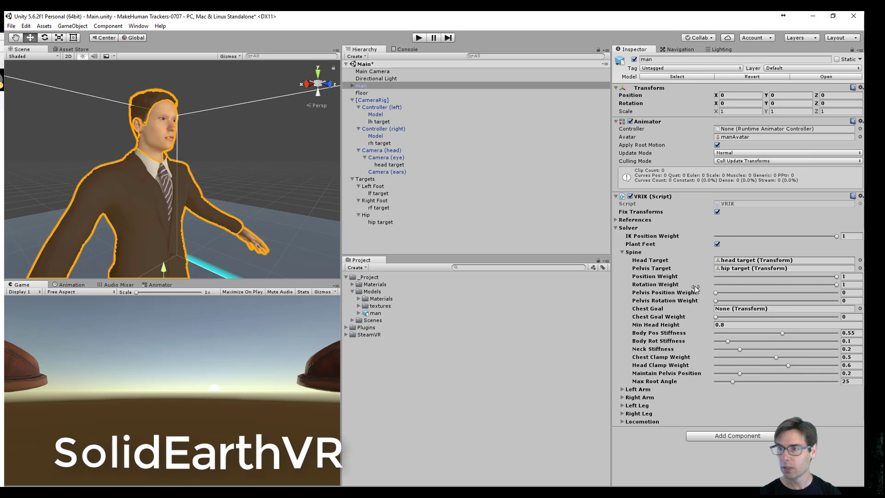
pyautogui.click(622, 252)
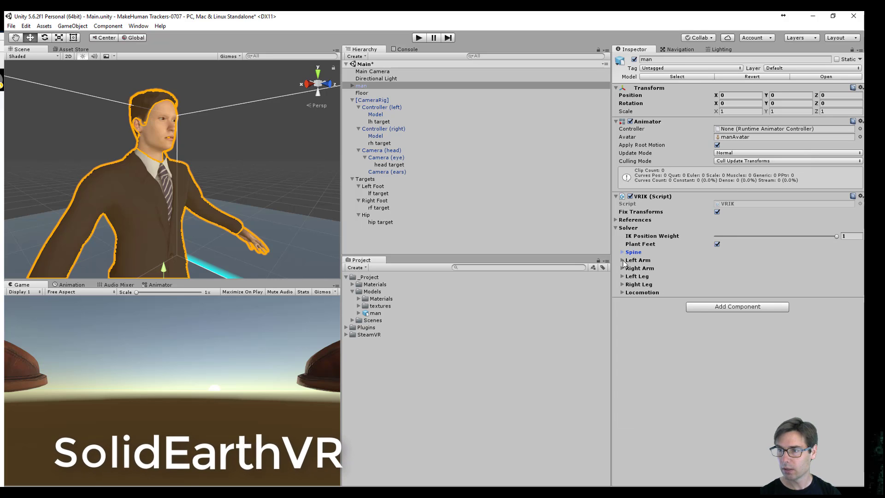
# Step: Assign lh target as the Left Arm target and rh target as the Right Arm target in the man's VRIK solver
pyautogui.click(623, 260)
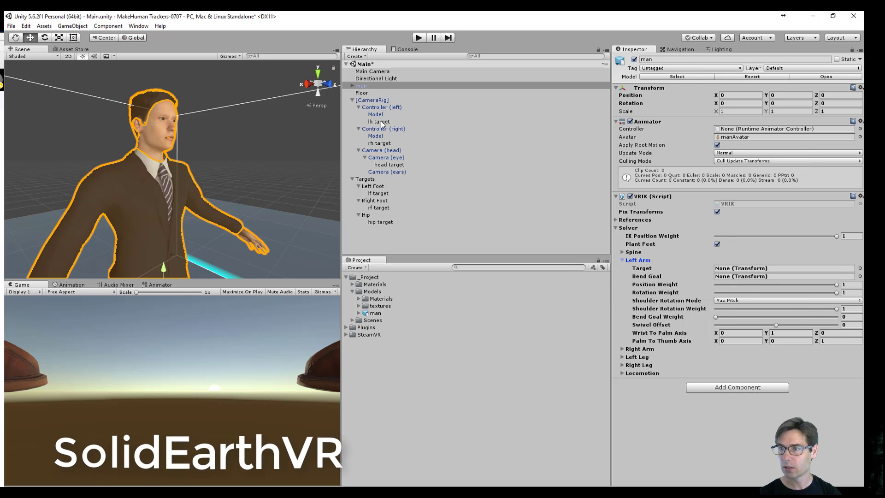
pyautogui.moveTo(381, 123); pyautogui.dragTo(761, 280)
pyautogui.moveTo(748, 271); pyautogui.dragTo(748, 271)
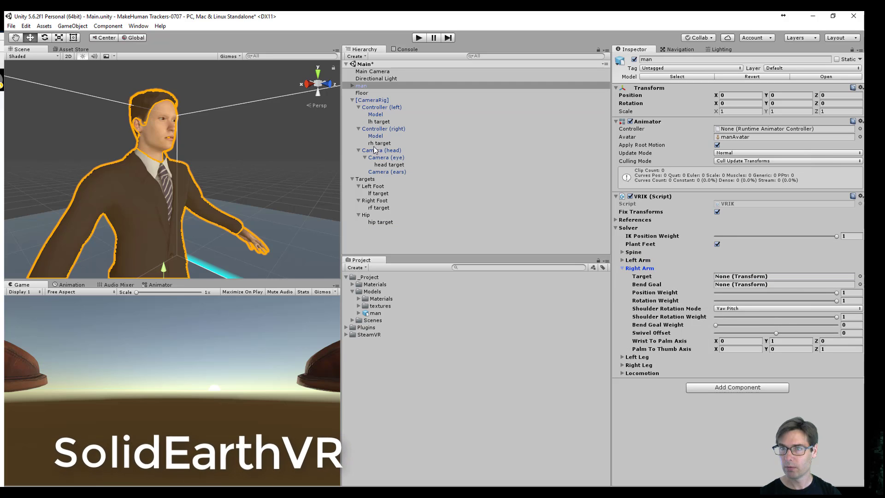
pyautogui.moveTo(373, 144); pyautogui.dragTo(712, 290)
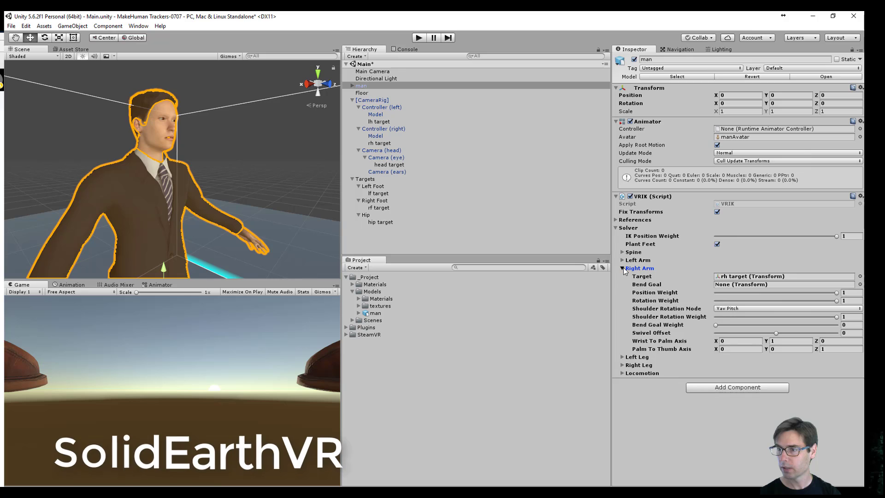
pyautogui.click(623, 268)
# Step: Assign lf target as the Left Leg target and rf target as the Right Leg target in the man's VRIK solver
pyautogui.click(623, 277)
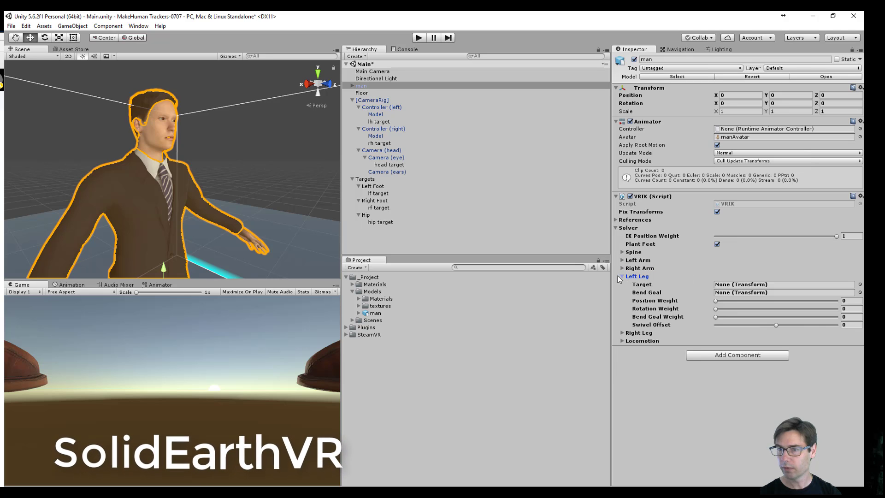
pyautogui.moveTo(379, 207); pyautogui.dragTo(718, 392)
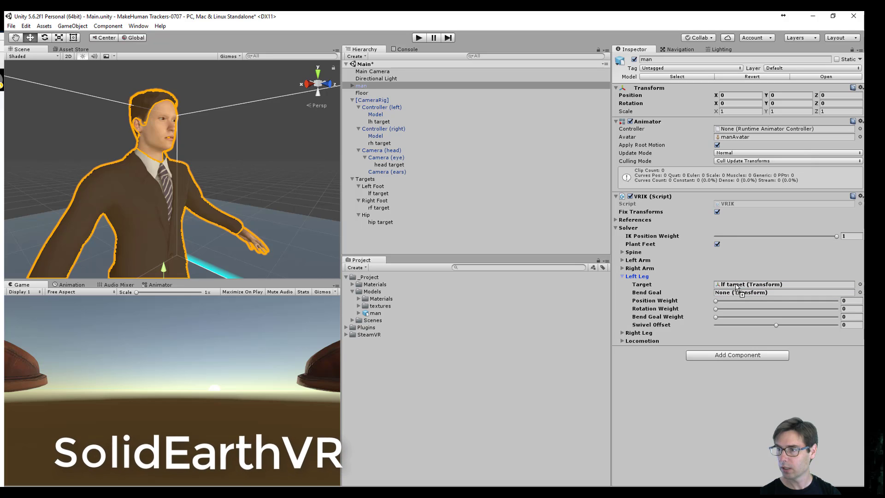
pyautogui.click(622, 277)
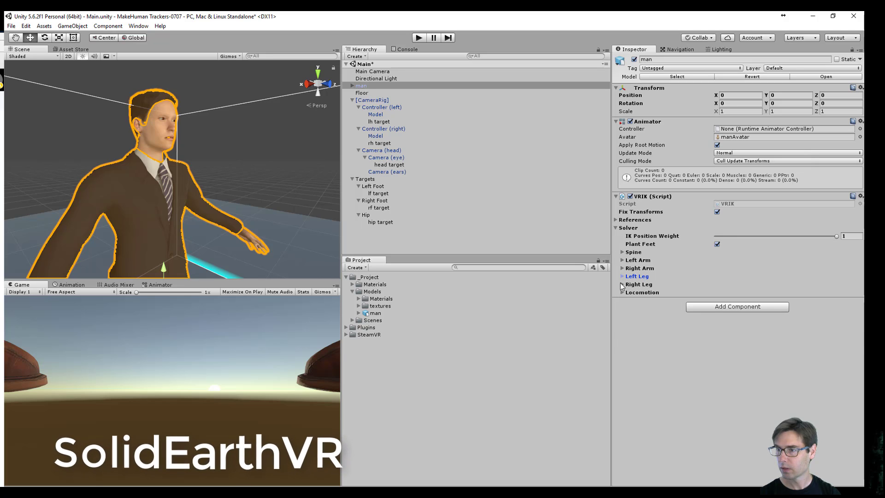
pyautogui.click(622, 284)
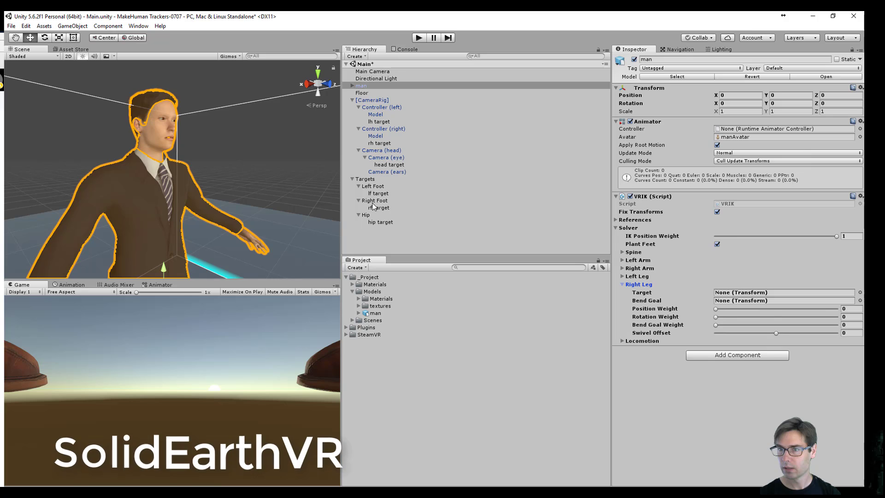
pyautogui.moveTo(377, 212); pyautogui.dragTo(780, 331)
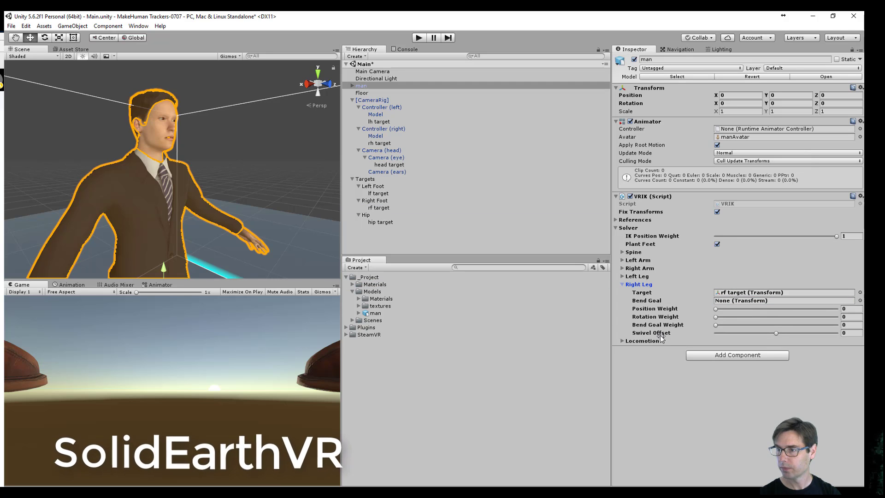
pyautogui.click(622, 284)
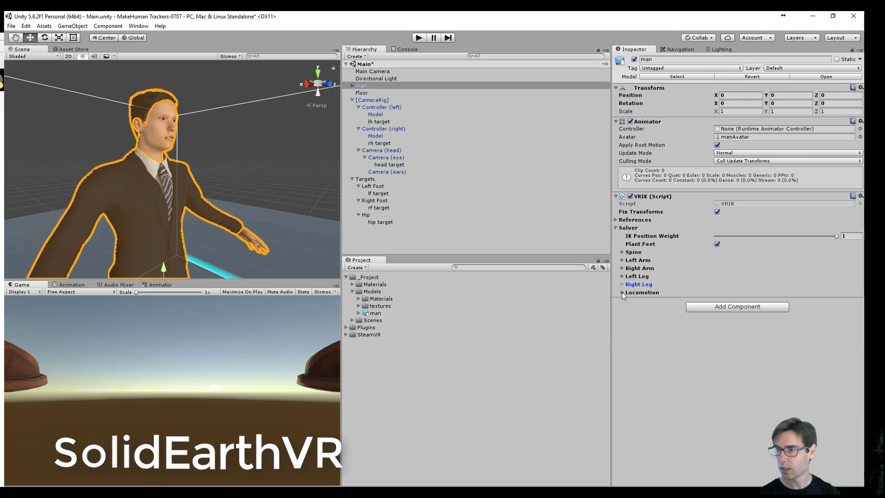
# Step: Expand the VRIK Locomotion settings, select the CameraRig and save the Main scene
pyautogui.click(622, 293)
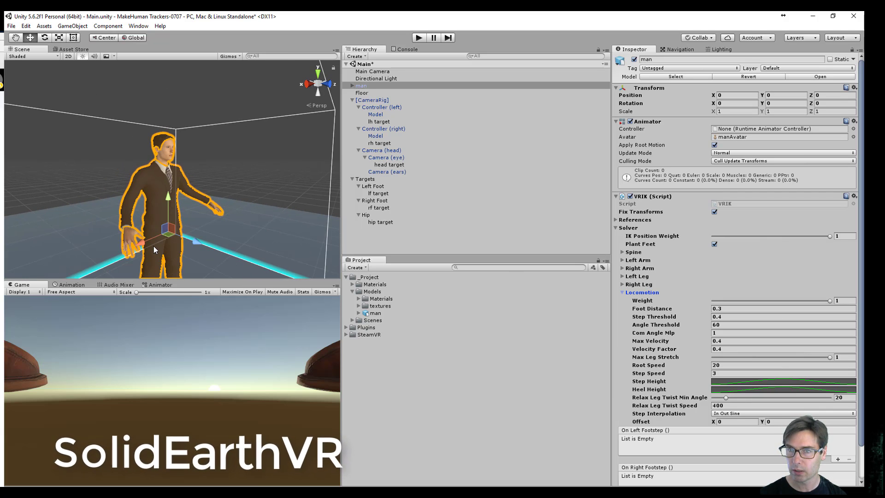
pyautogui.scroll(-2, 155, 249)
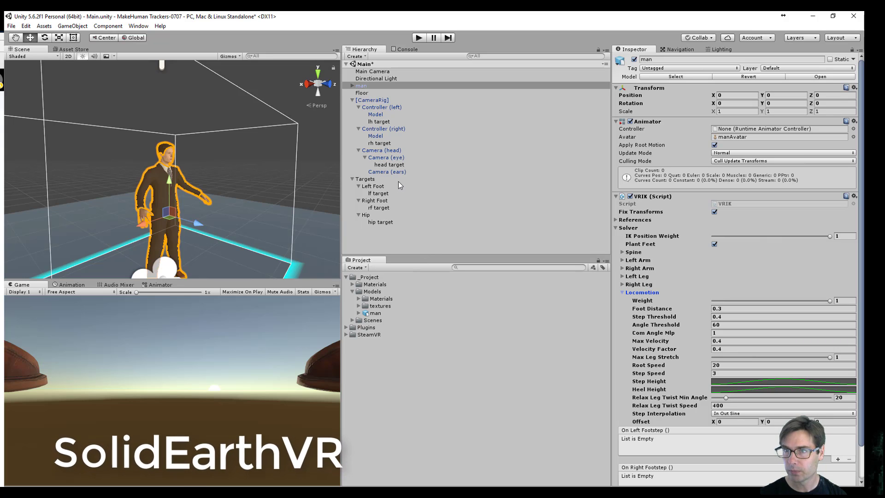
pyautogui.click(392, 99)
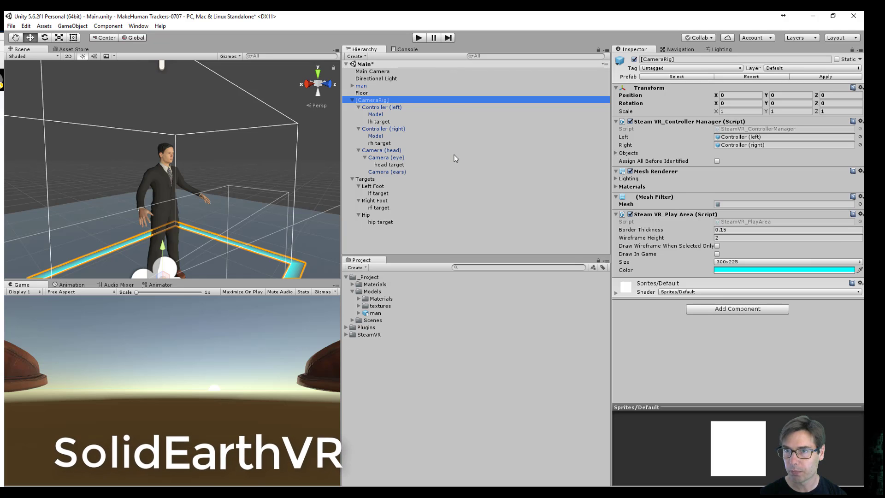
pyautogui.hotkey('ctrl', 's')
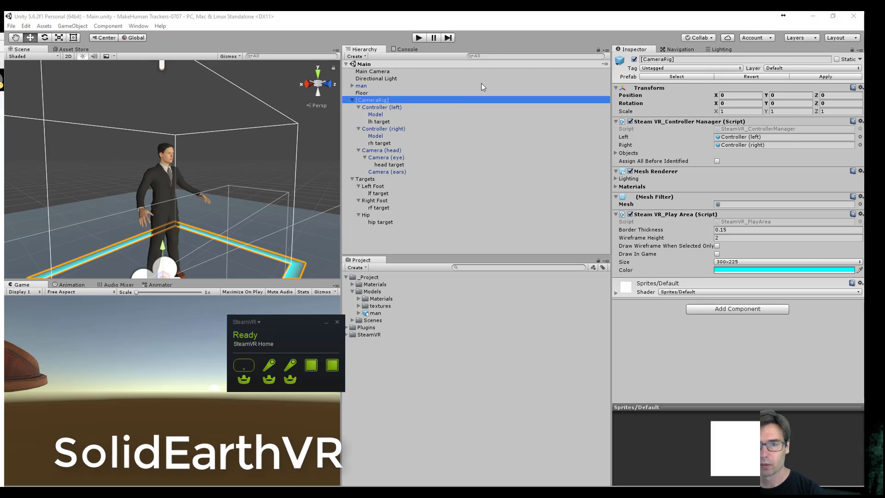
# Step: Run the scene and reduce the size of the 3D gizmo icons covering the man in the Scene view
pyautogui.click(418, 38)
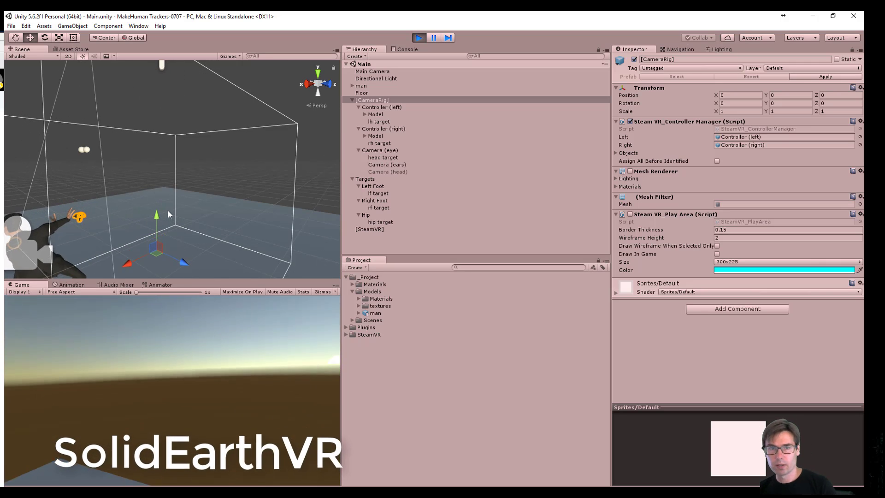
pyautogui.moveTo(103, 178); pyautogui.dragTo(211, 151, button='middle')
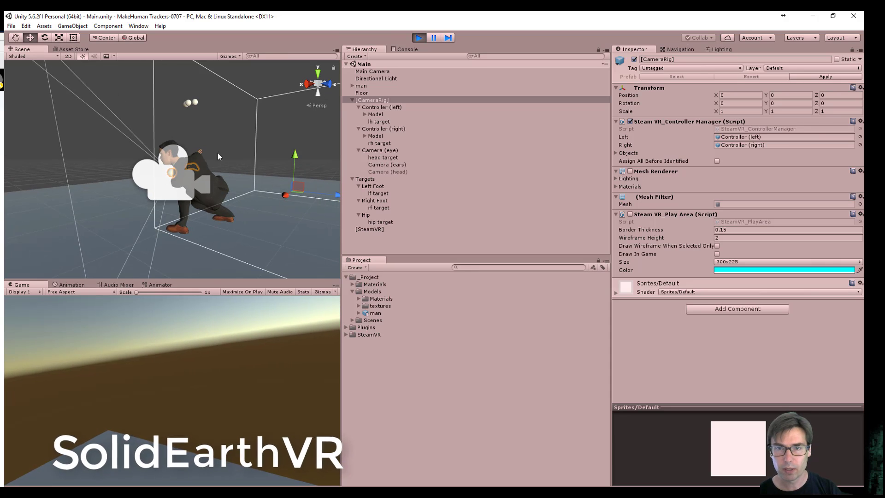
pyautogui.click(230, 56)
pyautogui.moveTo(304, 67); pyautogui.dragTo(290, 67)
pyautogui.click(199, 61)
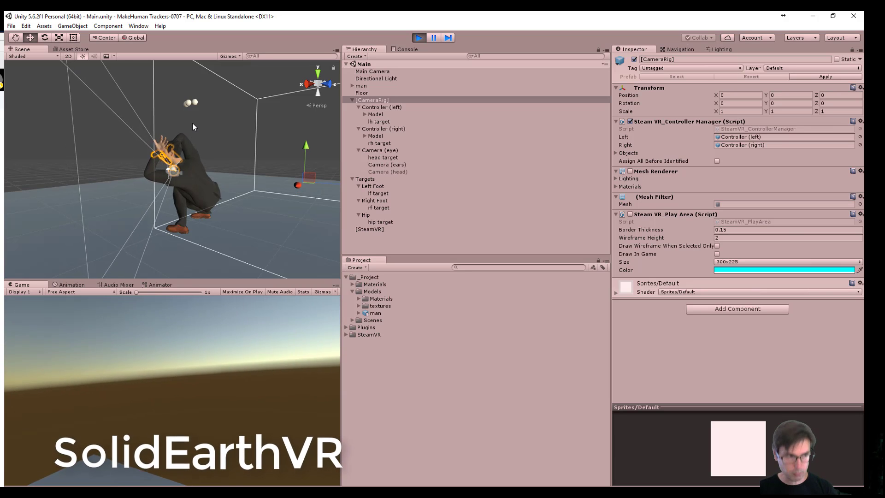
# Step: Examine where Camera (eye) and the head target sit relative to the man's face, from the side and the front
pyautogui.scroll(-5, 192, 122)
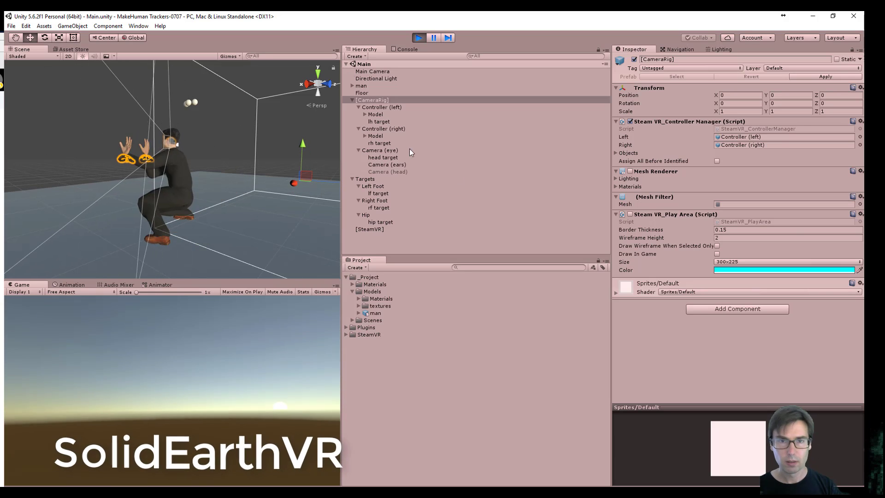
pyautogui.click(361, 86)
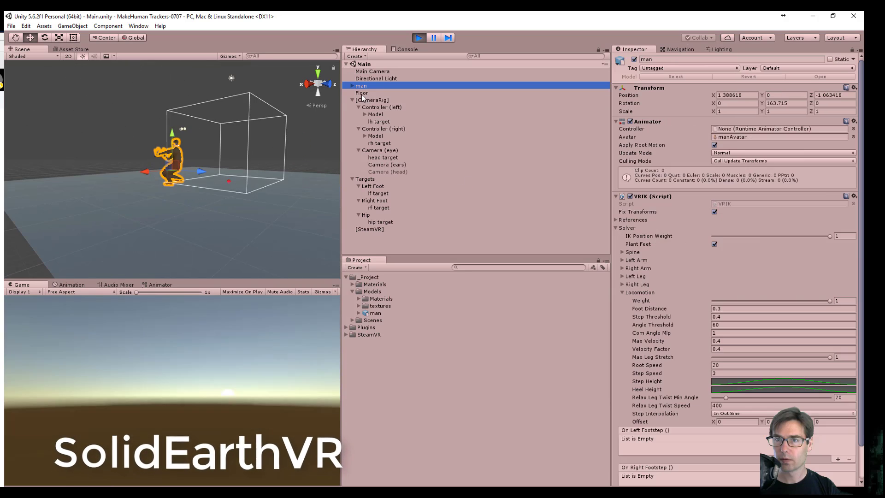
pyautogui.doubleClick(379, 151)
pyautogui.moveTo(132, 195); pyautogui.dragTo(236, 216, button='middle')
pyautogui.keyDown('alt'); pyautogui.moveTo(121, 245); pyautogui.dragTo(333, 215); pyautogui.keyUp('alt')
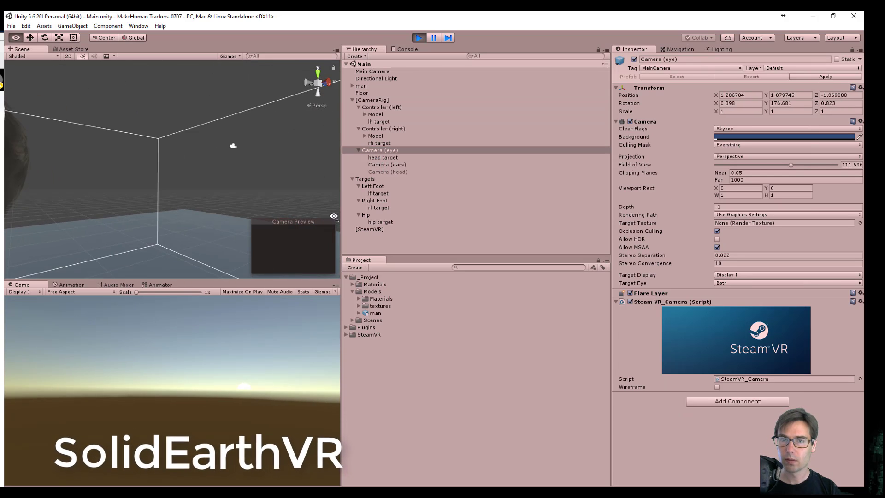
pyautogui.moveTo(166, 198)
pyautogui.mouseDown(button='middle')
pyautogui.moveTo(277, 167)
pyautogui.moveTo(366, 166)
pyautogui.mouseUp(button='middle')
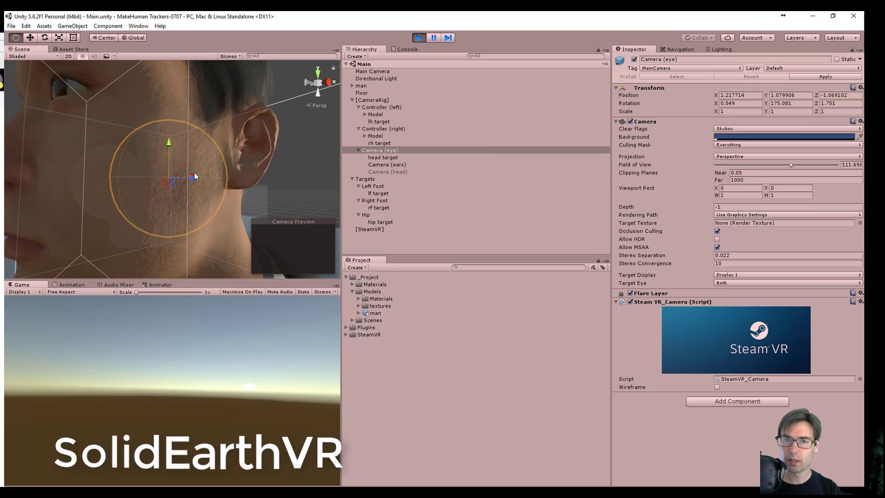
pyautogui.moveTo(149, 179); pyautogui.dragTo(282, 178, button='middle')
pyautogui.keyDown('alt'); pyautogui.moveTo(157, 192); pyautogui.dragTo(242, 161); pyautogui.keyUp('alt')
pyautogui.moveTo(201, 158); pyautogui.dragTo(221, 160, button='middle')
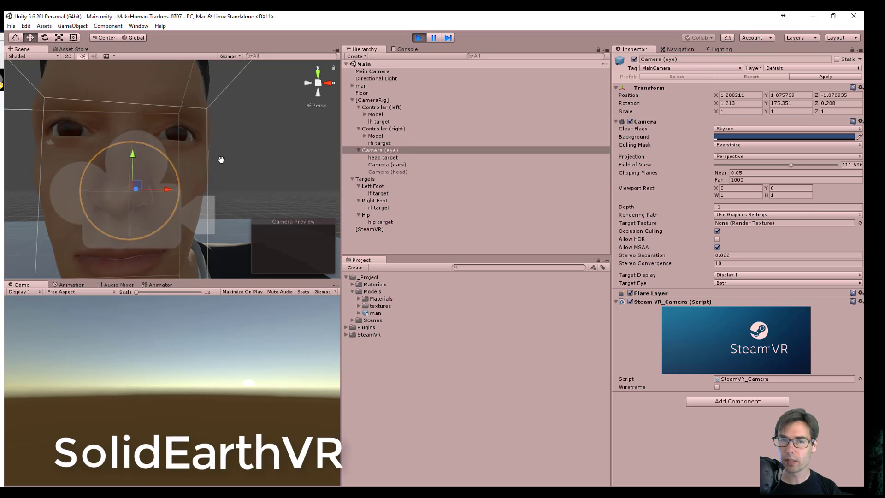
pyautogui.moveTo(221, 160); pyautogui.dragTo(86, 180, button='right')
pyautogui.moveTo(153, 195); pyautogui.dragTo(119, 181, button='middle')
# Step: Set the Directional Light's Y rotation to 43.69 while the scene runs and inspect the man's lit face beside the camera
pyautogui.click(386, 79)
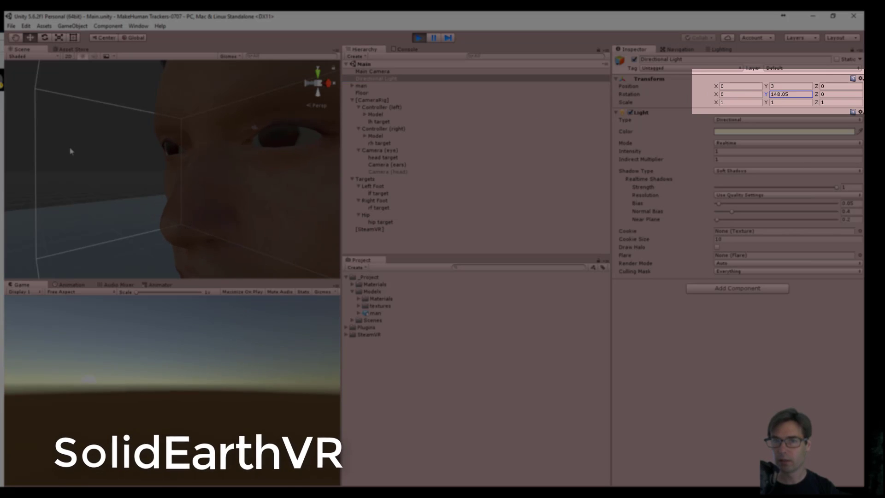
pyautogui.moveTo(839, 200); pyautogui.dragTo(283, 168)
pyautogui.moveTo(256, 193); pyautogui.dragTo(251, 189, button='middle')
pyautogui.scroll(-5, 251, 190)
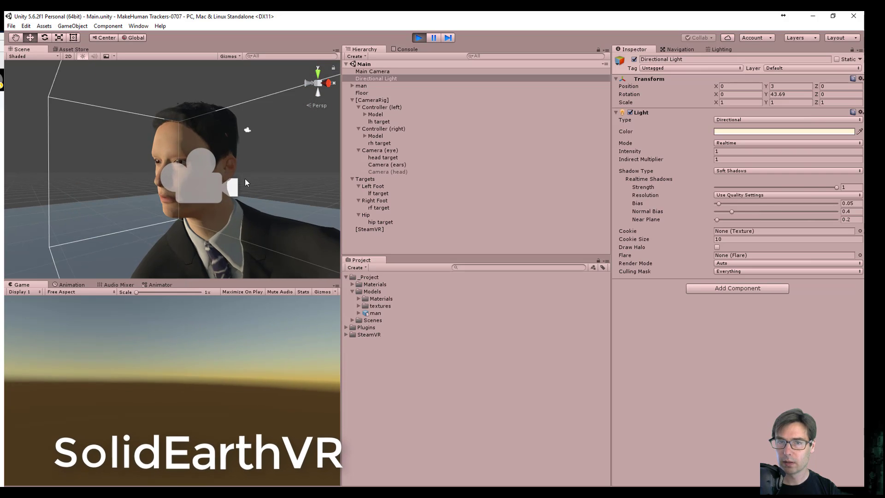
pyautogui.moveTo(199, 161); pyautogui.dragTo(112, 183, button='right')
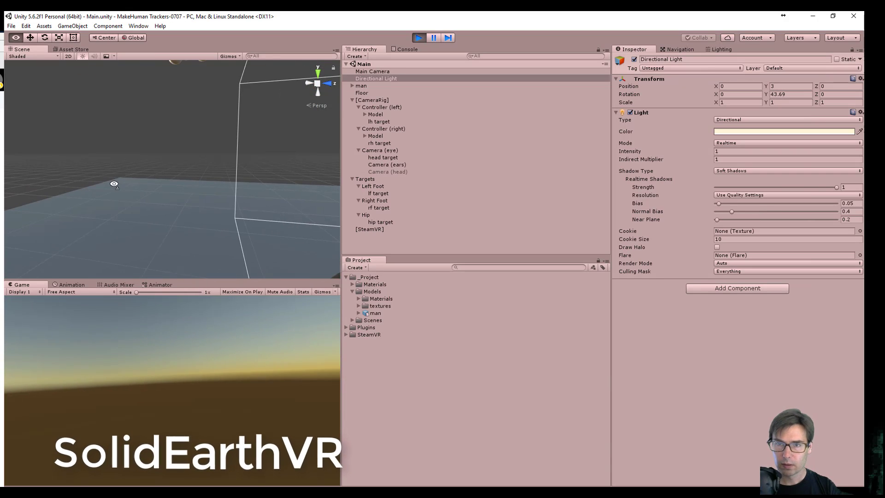
pyautogui.moveTo(228, 162); pyautogui.dragTo(153, 167, button='middle')
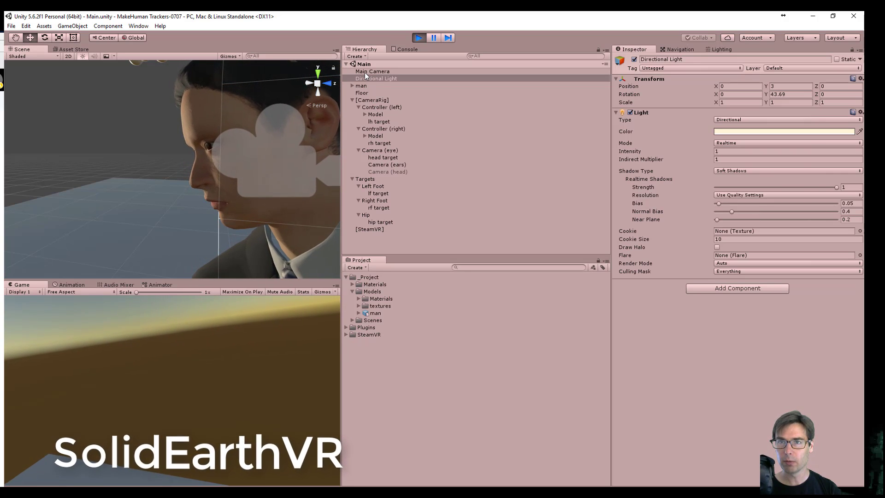
# Step: Stop the running scene, delete the Main Camera and run the scene again
pyautogui.click(419, 38)
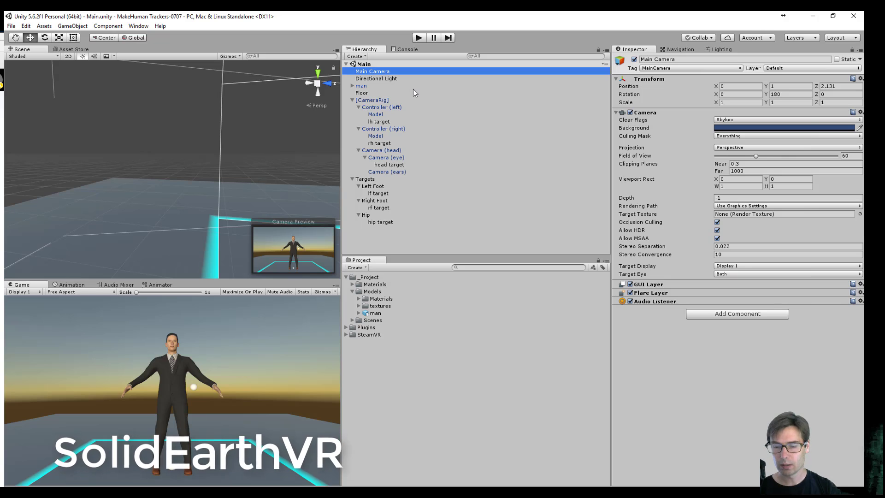
pyautogui.press('Delete')
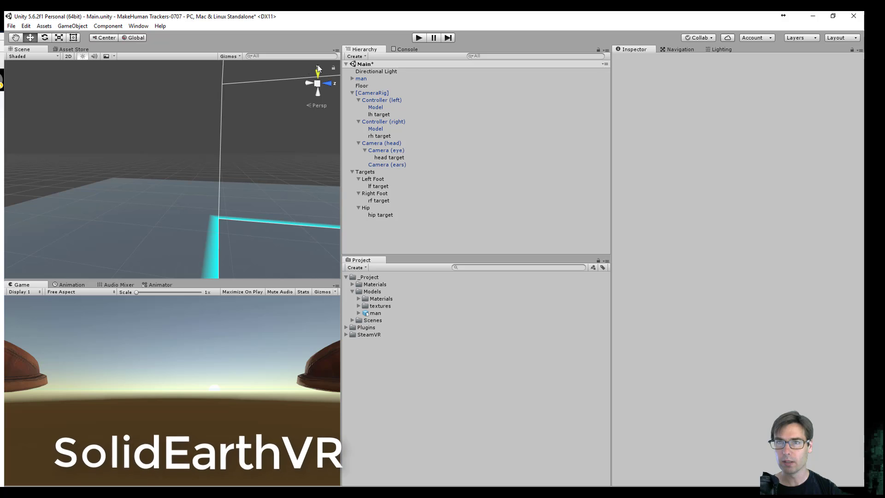
pyautogui.click(419, 39)
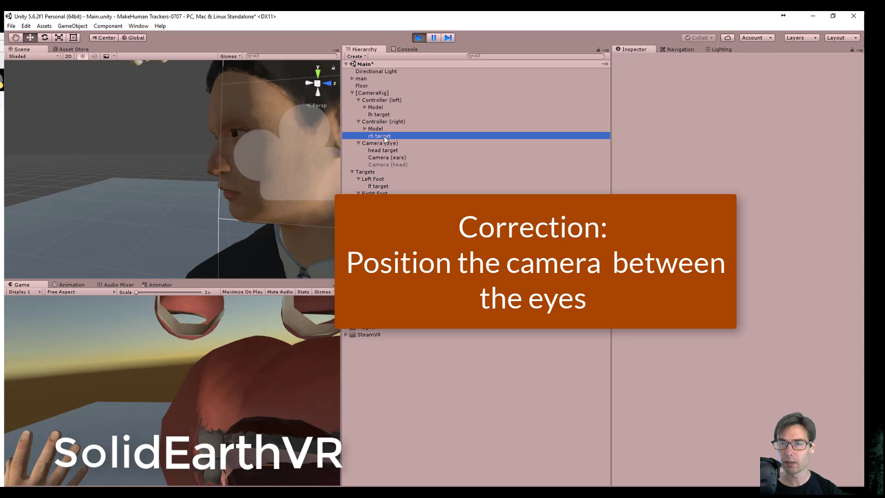
# Step: Move the head target back and down toward the man's ear, to about X -0.0211, Y -0.0415, Z -0.0651
pyautogui.click(385, 136)
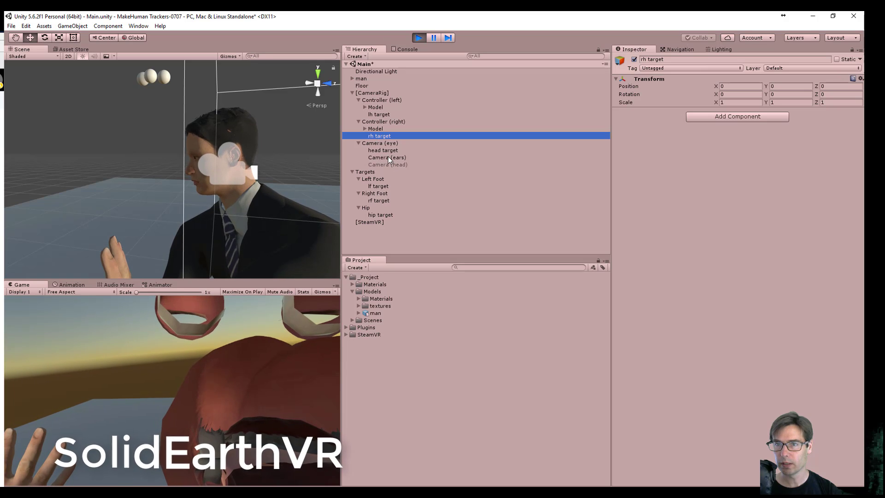
pyautogui.click(386, 151)
pyautogui.press('f')
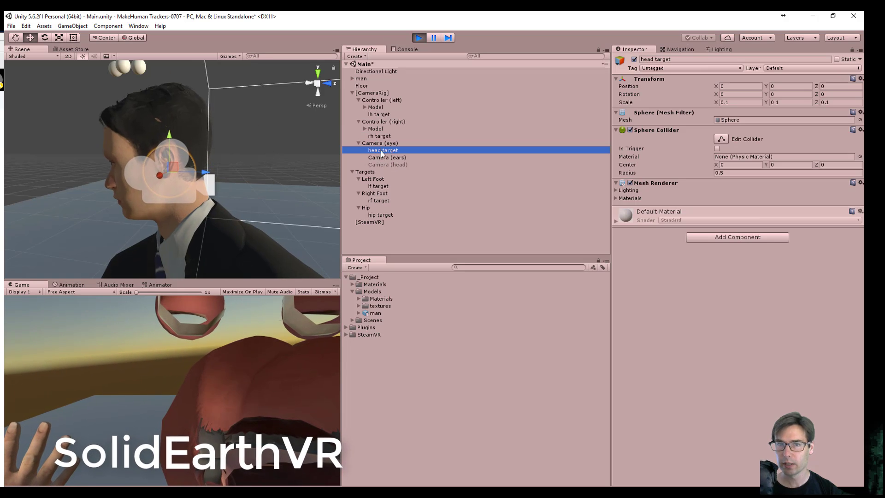
pyautogui.moveTo(198, 171); pyautogui.dragTo(217, 186)
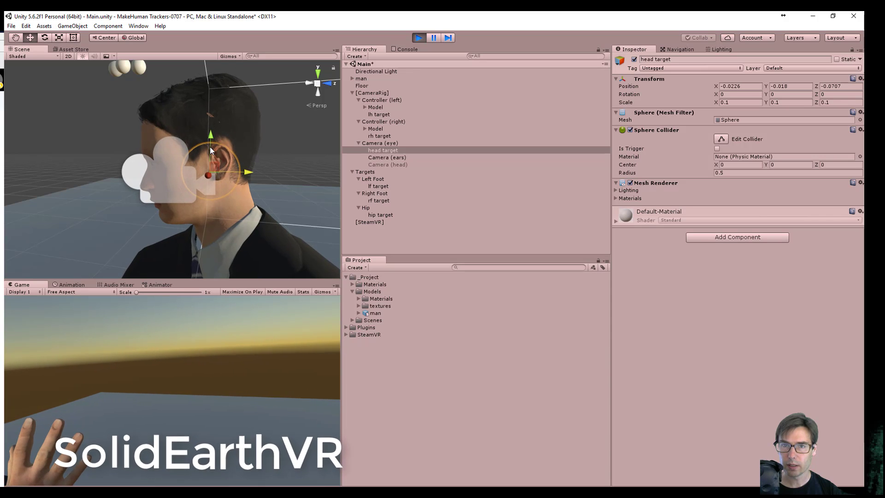
pyautogui.moveTo(209, 144)
pyautogui.mouseDown()
pyautogui.moveTo(210, 130)
pyautogui.moveTo(219, 150)
pyautogui.mouseUp()
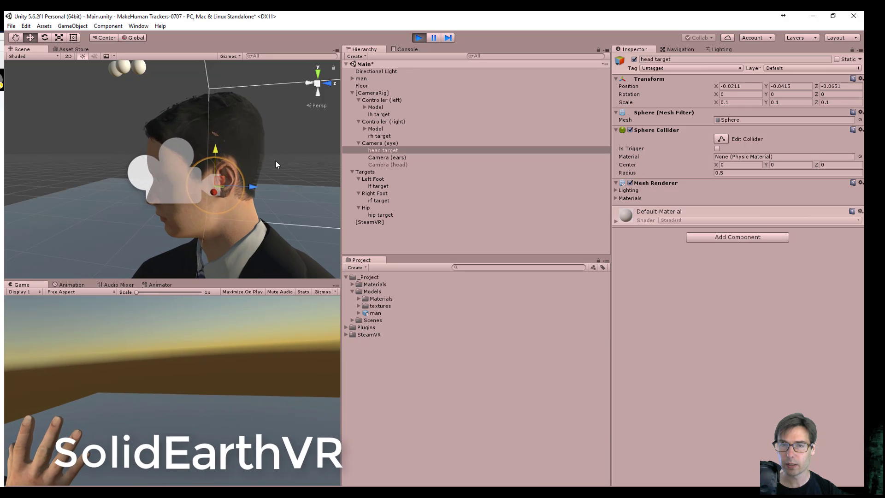
# Step: Reduce the 3D gizmo icon size so the camera icon stops covering the man's face in the Scene view
pyautogui.moveTo(121, 204); pyautogui.dragTo(229, 199, button='right')
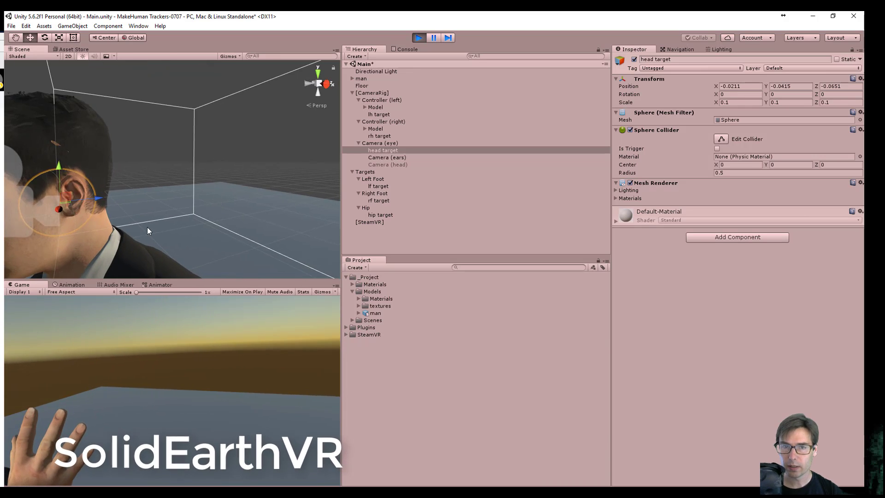
pyautogui.moveTo(148, 222); pyautogui.dragTo(206, 202, button='middle')
pyautogui.moveTo(206, 202); pyautogui.dragTo(132, 162, button='right')
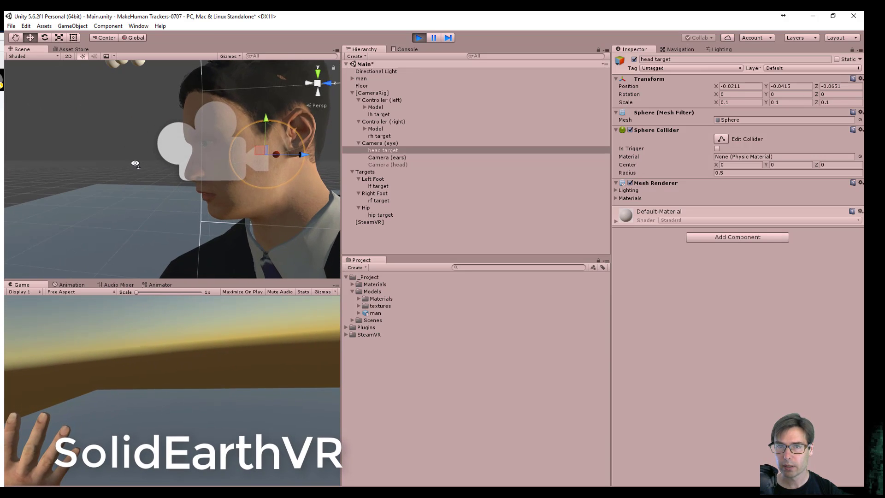
pyautogui.click(230, 56)
pyautogui.moveTo(282, 67); pyautogui.dragTo(277, 68)
pyautogui.click(267, 39)
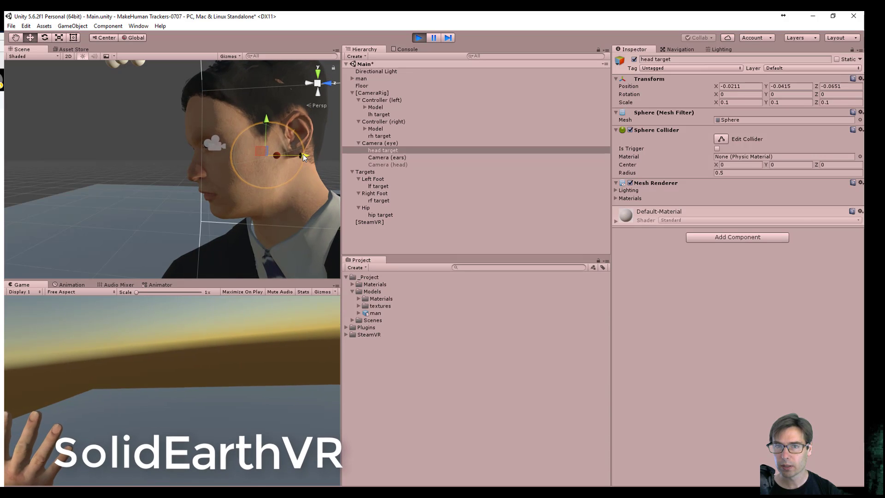
# Step: Centre the head target on the man's face as seen from the front, at about X -0.002, Y -0.0414, Z -0.0703
pyautogui.moveTo(272, 173); pyautogui.dragTo(341, 188, button='right')
pyautogui.moveTo(185, 193); pyautogui.dragTo(326, 178, button='middle')
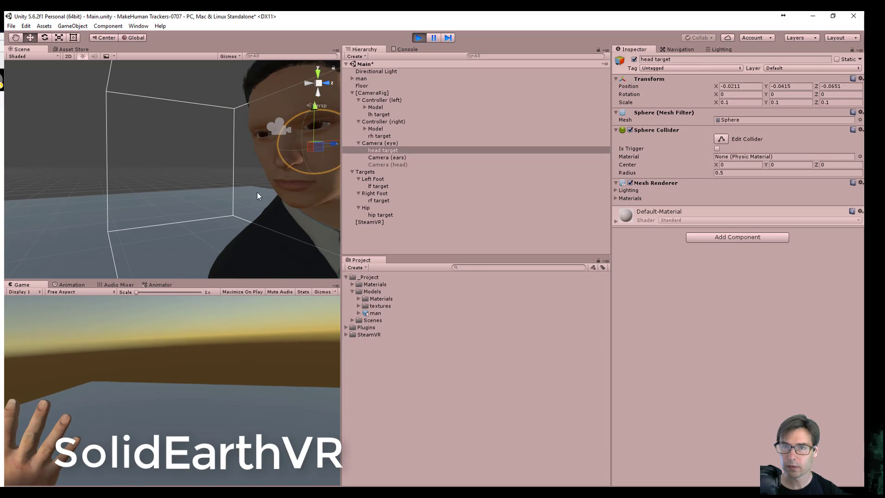
pyautogui.moveTo(230, 192); pyautogui.dragTo(387, 185, button='right')
pyautogui.moveTo(105, 174); pyautogui.dragTo(177, 170, button='middle')
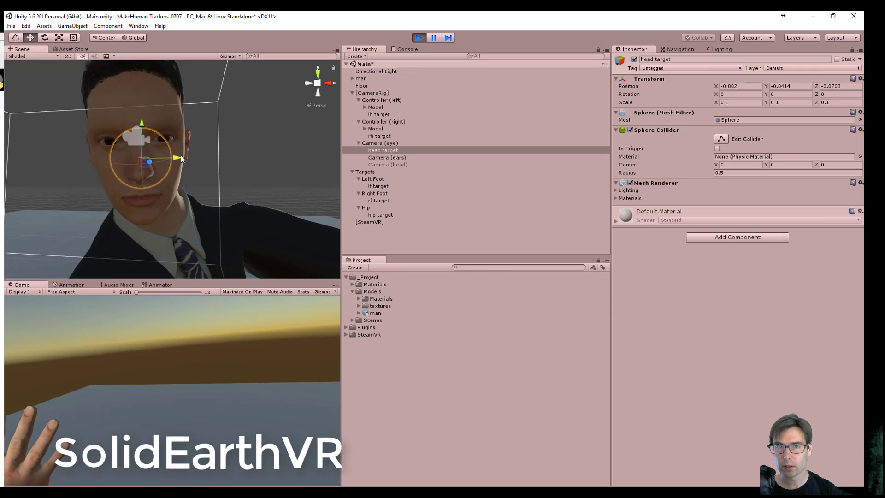
pyautogui.moveTo(224, 169); pyautogui.dragTo(62, 155, button='right')
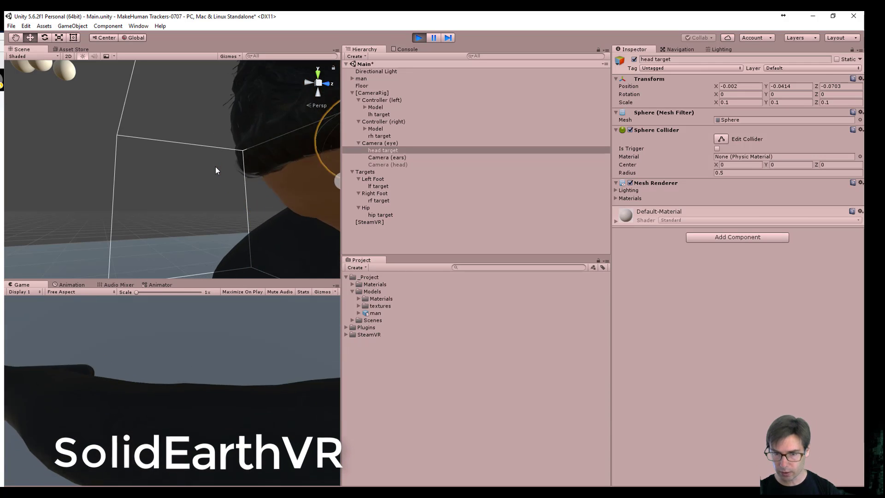
# Step: Copy the head target's play-mode Transform, stop the scene, paste the values onto the head target and run the scene again
pyautogui.click(860, 79)
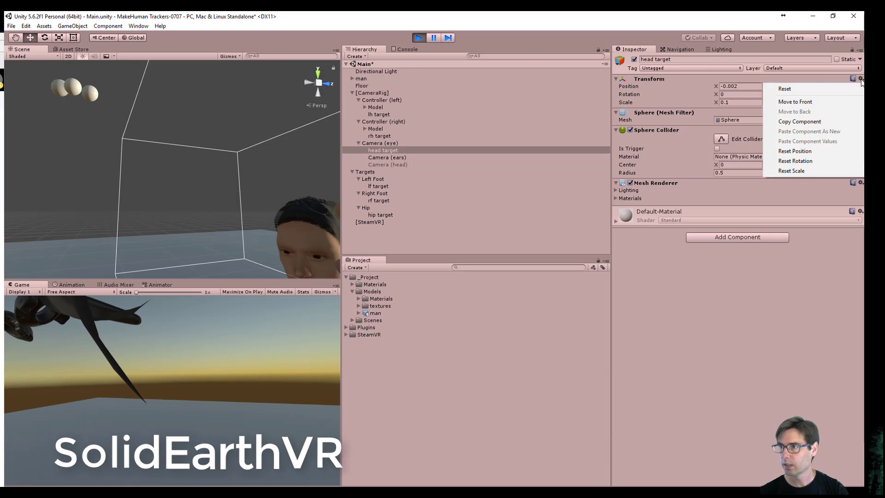
pyautogui.click(817, 123)
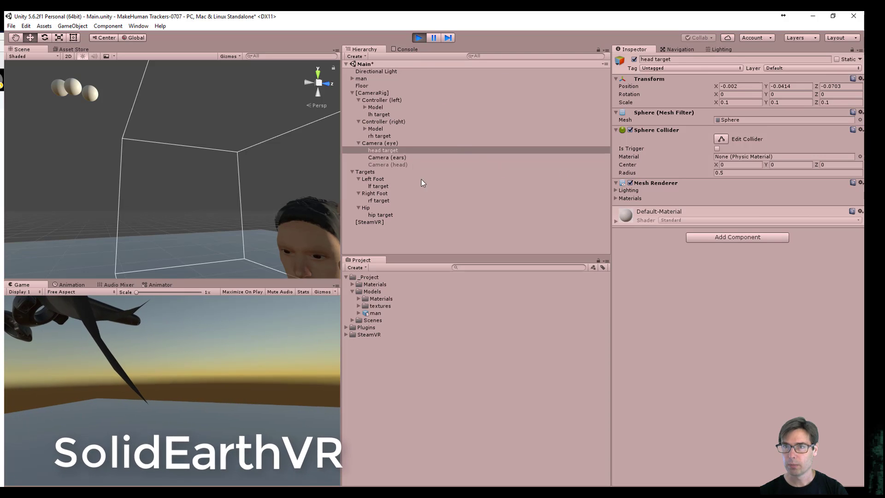
pyautogui.click(418, 38)
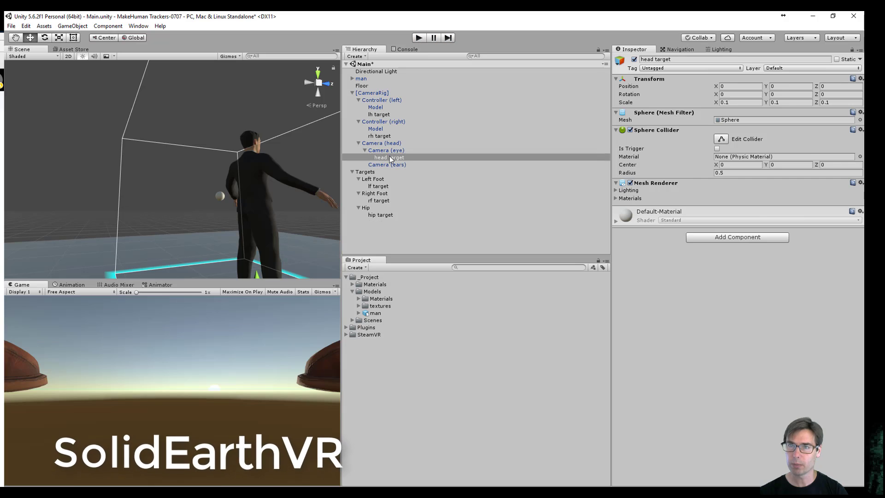
pyautogui.click(861, 78)
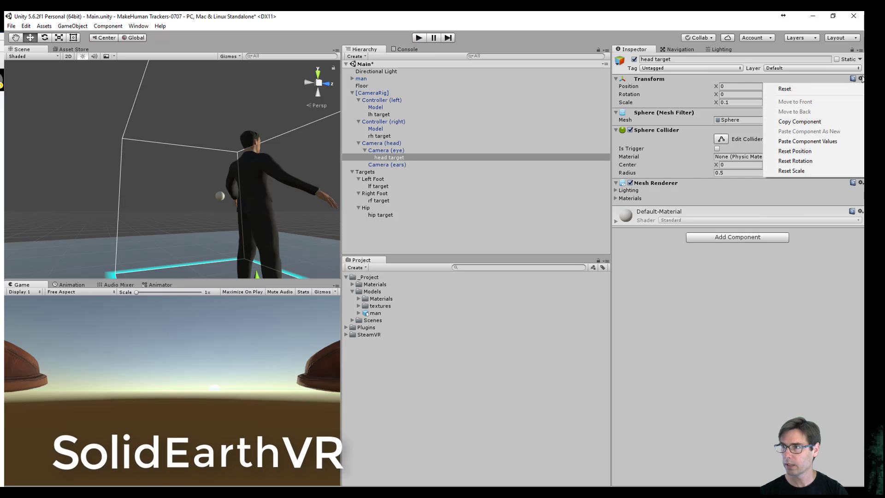
pyautogui.click(825, 142)
pyautogui.click(419, 38)
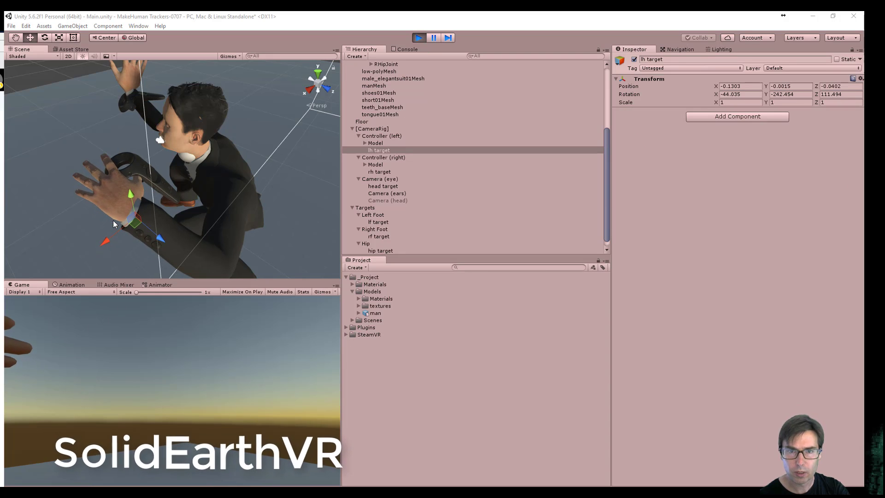
# Step: Rotate lh target to about -42.542, -254.747, 122.08 and move it to about -0.105, 0.036, -0.114 to fit the left hand to its controller
pyautogui.click(380, 150)
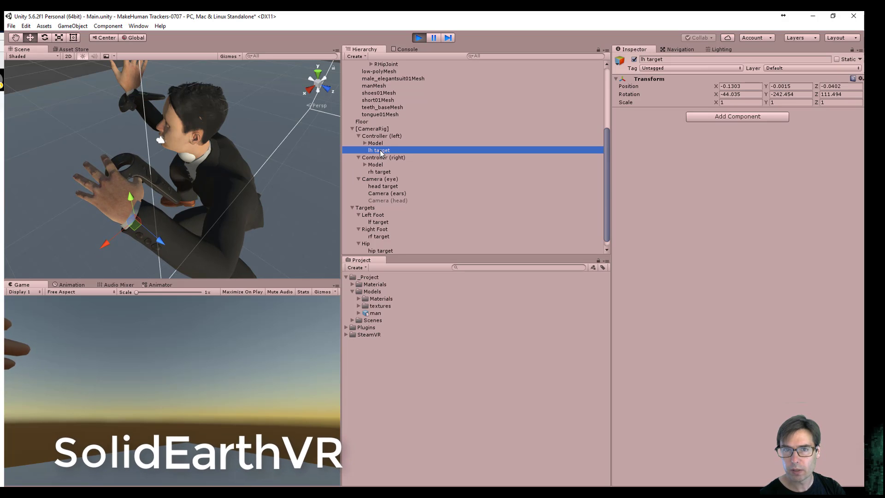
pyautogui.press('e')
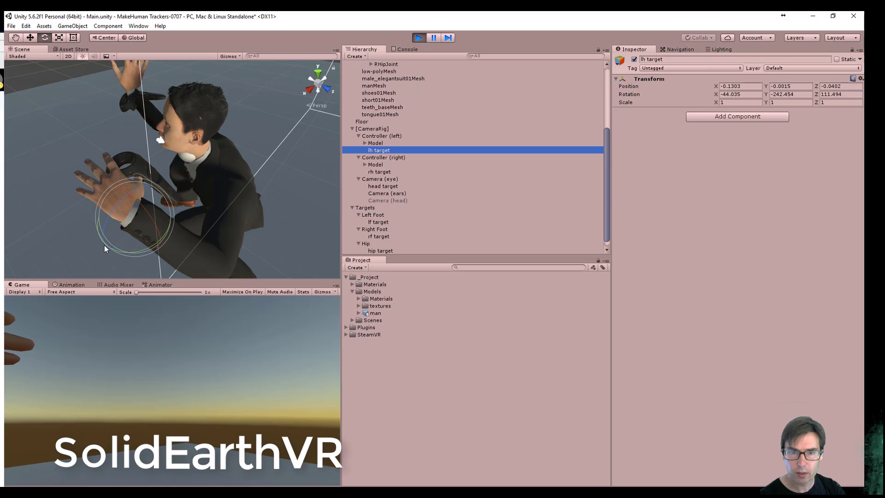
pyautogui.moveTo(106, 245); pyautogui.dragTo(156, 210)
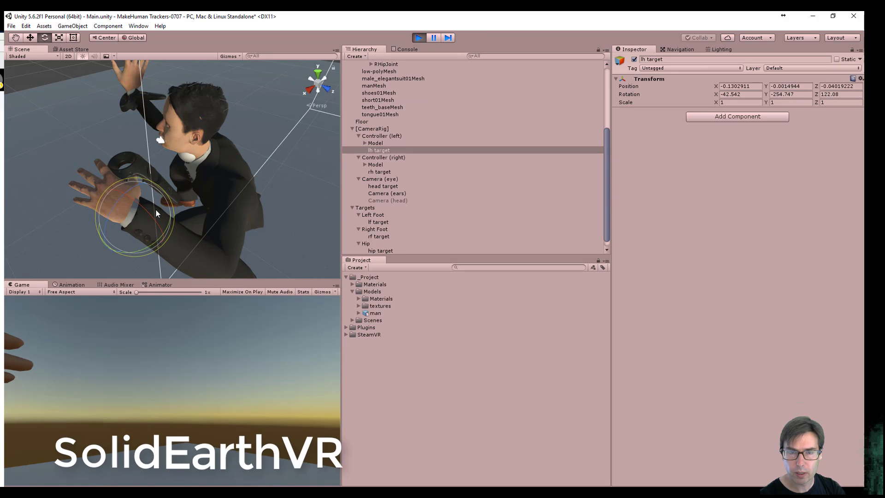
pyautogui.press('w')
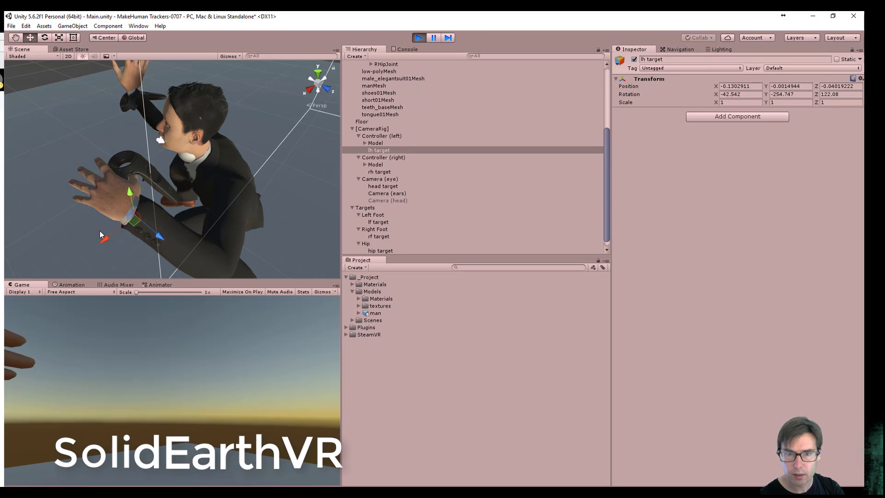
pyautogui.moveTo(103, 240); pyautogui.dragTo(125, 234)
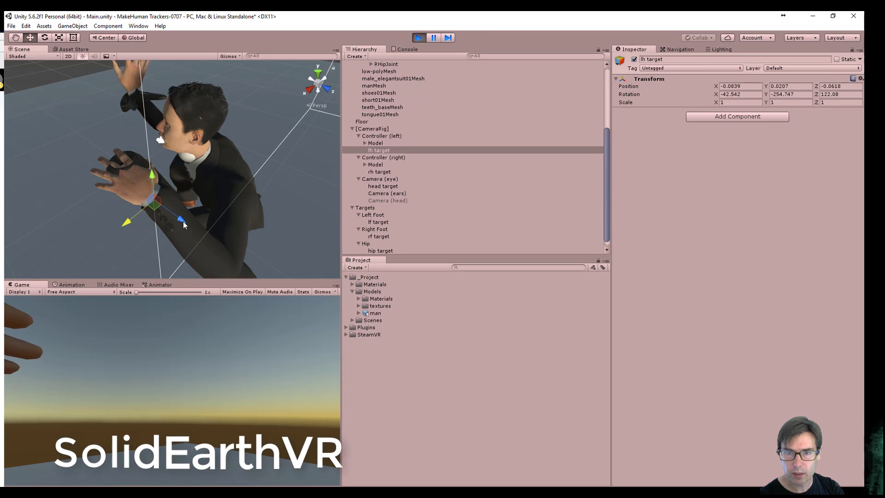
pyautogui.moveTo(183, 221); pyautogui.dragTo(166, 229)
pyautogui.scroll(3, 166, 229)
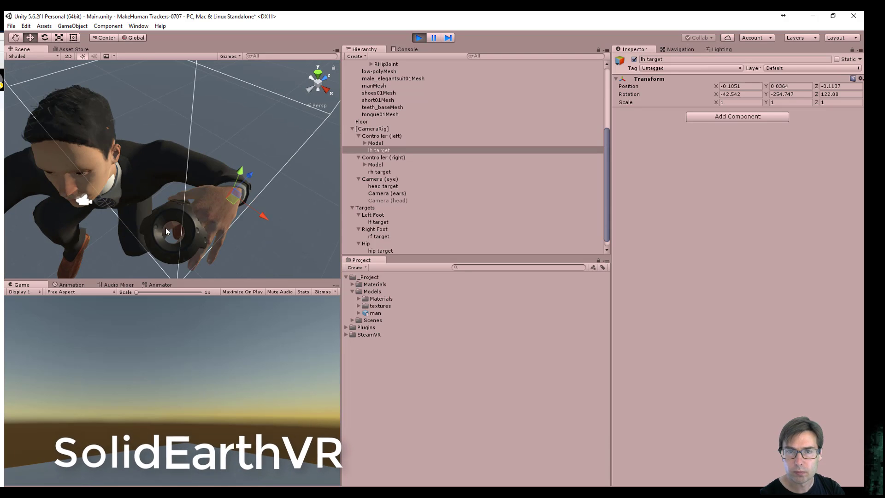
# Step: Copy lh target's play-mode Transform, stop the scene, paste the values onto lh target and run the scene again
pyautogui.click(860, 78)
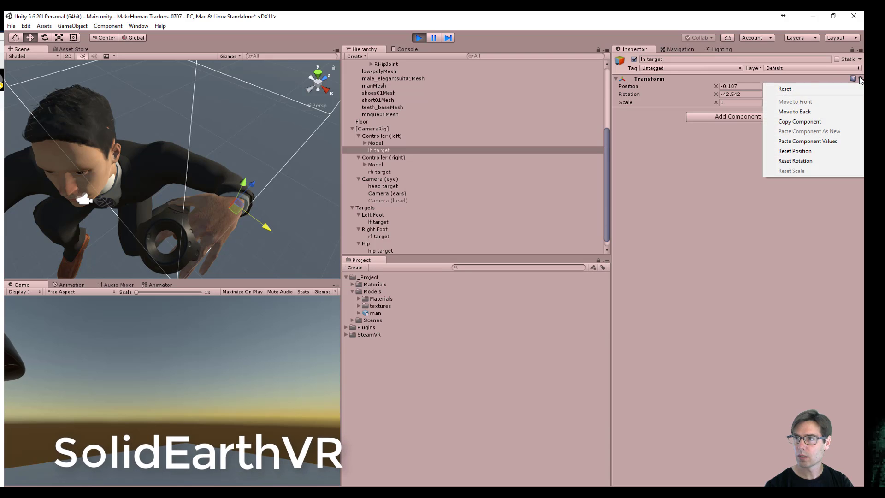
pyautogui.click(820, 122)
pyautogui.click(420, 37)
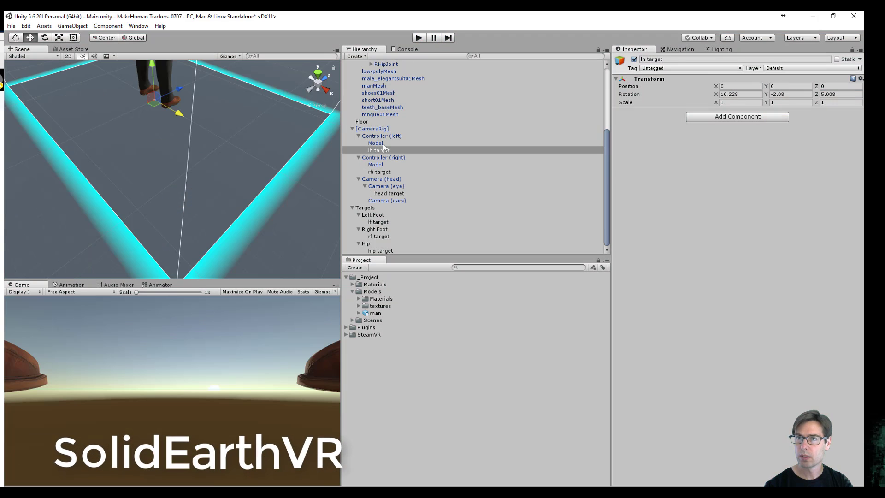
pyautogui.click(383, 150)
pyautogui.click(860, 78)
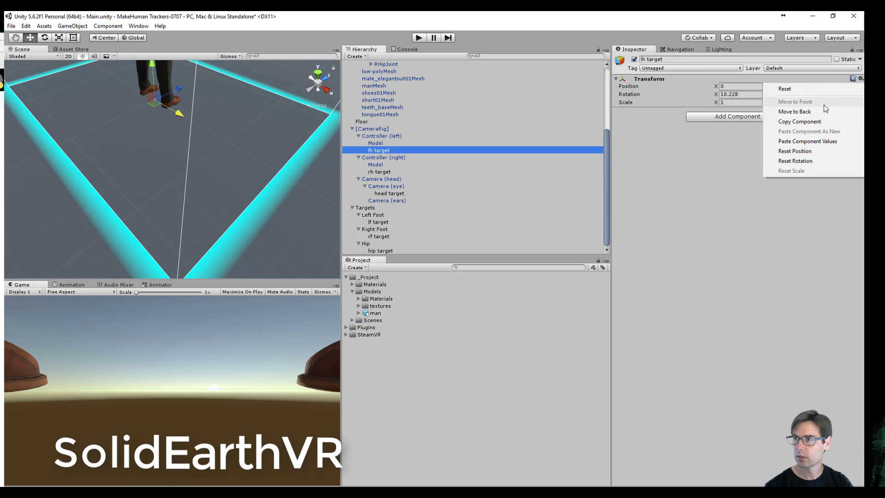
pyautogui.click(816, 142)
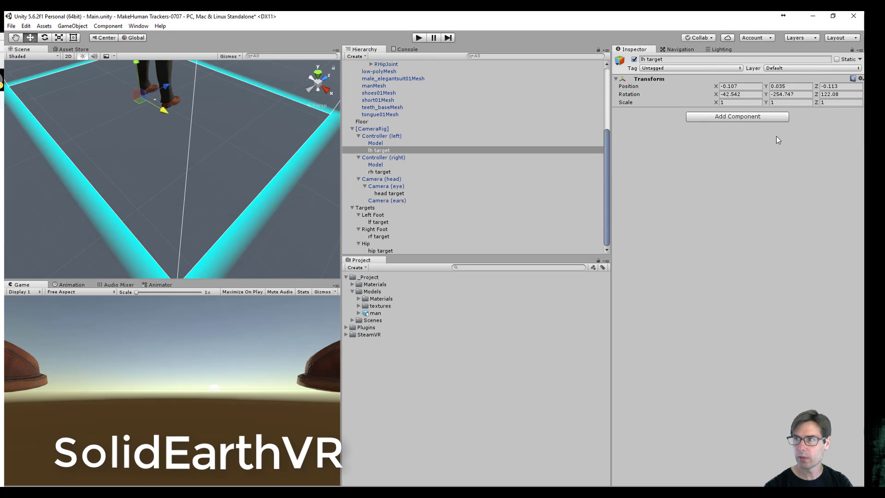
pyautogui.click(419, 38)
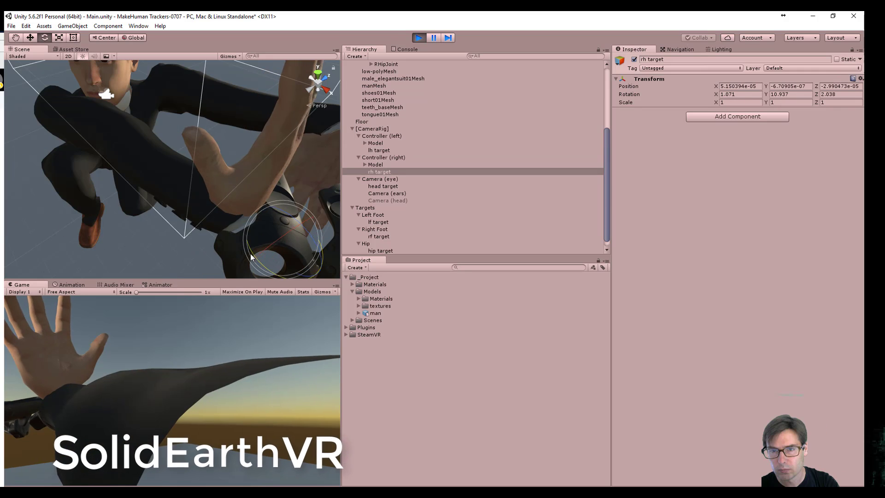
# Step: Rotate and move rh target toward the right controller, to about position 0.0658, -0.0237, -0.175 and rotation -41.56, 251.783, -71.034
pyautogui.moveTo(250, 253); pyautogui.dragTo(288, 222)
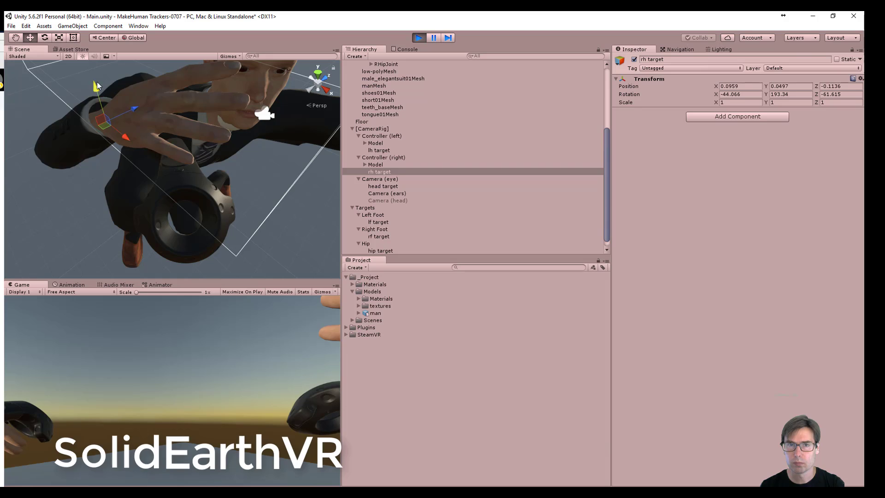
pyautogui.moveTo(96, 94); pyautogui.dragTo(99, 159)
pyautogui.press('e')
pyautogui.moveTo(172, 205); pyautogui.dragTo(143, 138)
pyautogui.press('w')
pyautogui.keyDown('alt'); pyautogui.moveTo(124, 148); pyautogui.dragTo(249, 172); pyautogui.keyUp('alt')
pyautogui.press('e')
pyautogui.moveTo(86, 160); pyautogui.dragTo(61, 185)
pyautogui.keyDown('alt'); pyautogui.moveTo(92, 152); pyautogui.dragTo(129, 189); pyautogui.keyUp('alt')
pyautogui.press('w')
pyautogui.press('x')
pyautogui.moveTo(184, 179); pyautogui.dragTo(169, 146)
pyautogui.scroll(-5, 244, 187)
pyautogui.scroll(3, 169, 147)
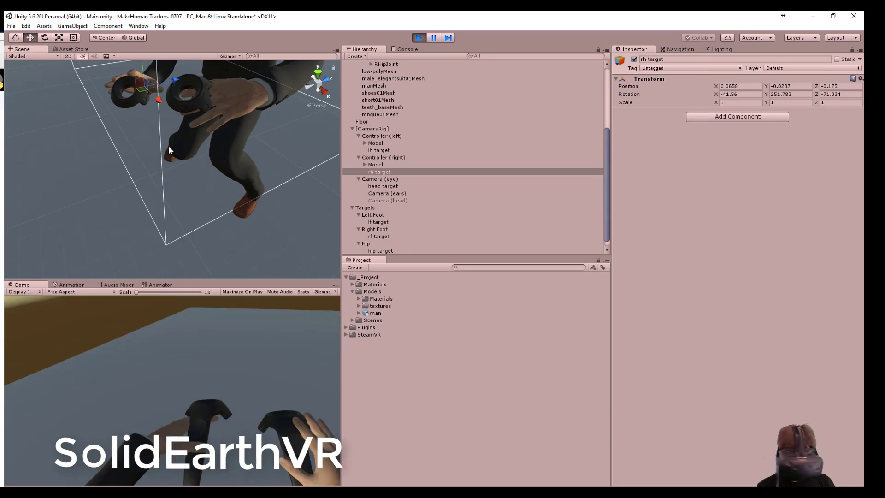
# Step: Refine rh target along its local axes to about rotation -75.698, 187.836, -12.782 and position 0.0621, -0.061, -0.1661
pyautogui.moveTo(65, 120); pyautogui.dragTo(205, 159, button='middle')
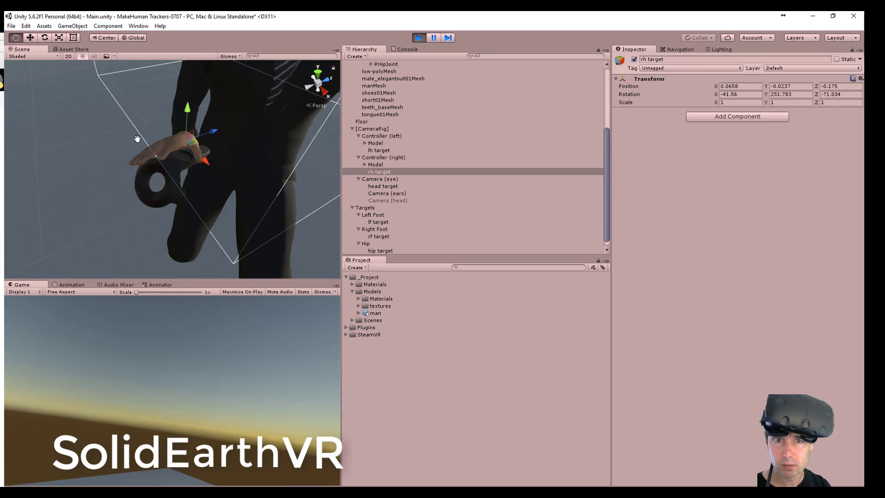
pyautogui.scroll(3, 206, 159)
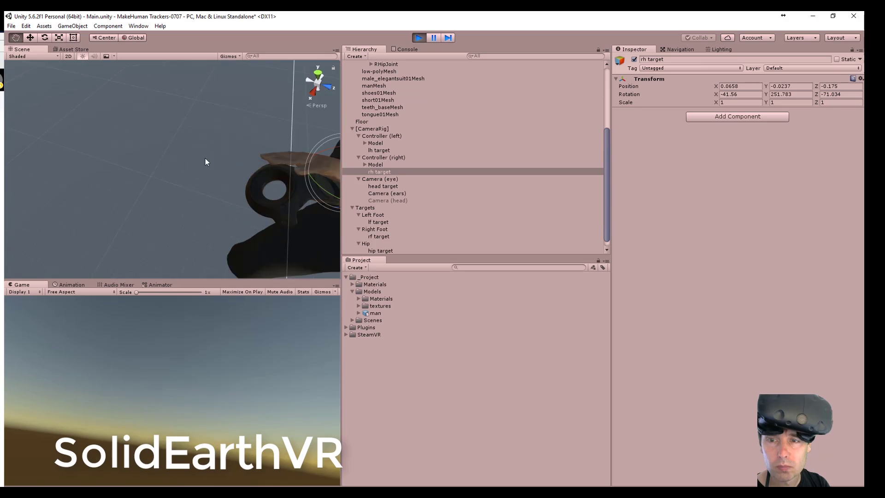
pyautogui.press('e')
pyautogui.press('x')
pyautogui.keyDown('alt'); pyautogui.moveTo(206, 159); pyautogui.dragTo(225, 75); pyautogui.keyUp('alt')
pyautogui.press('w')
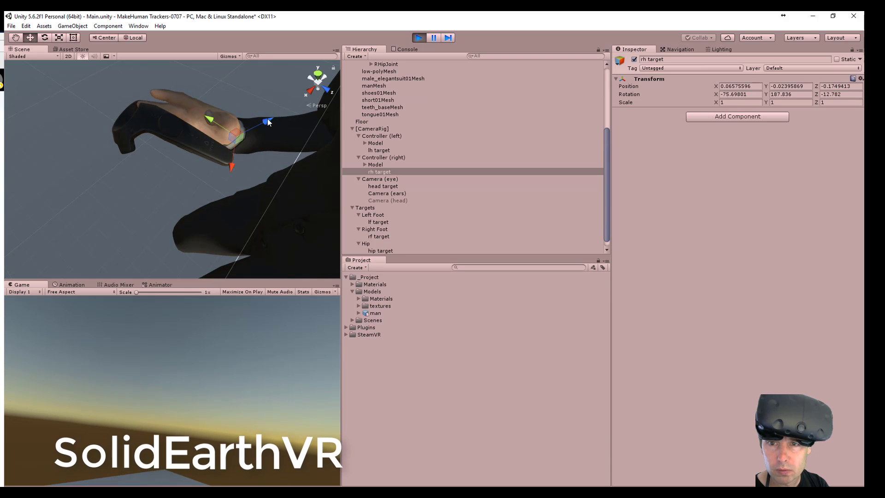
pyautogui.moveTo(276, 116); pyautogui.dragTo(264, 123)
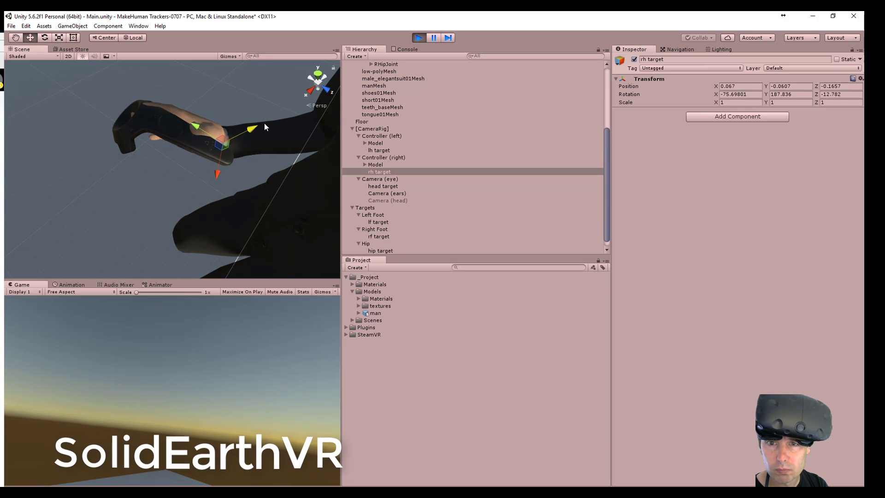
pyautogui.moveTo(219, 169); pyautogui.dragTo(231, 173)
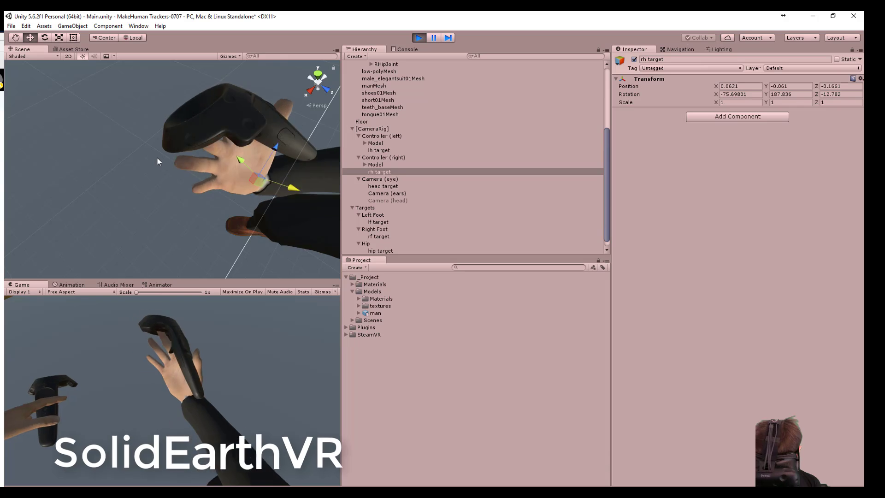
# Step: Frame the Left Foot object and check which tracker sphere belongs to Left Foot, Right Foot and Hip
pyautogui.doubleClick(371, 180)
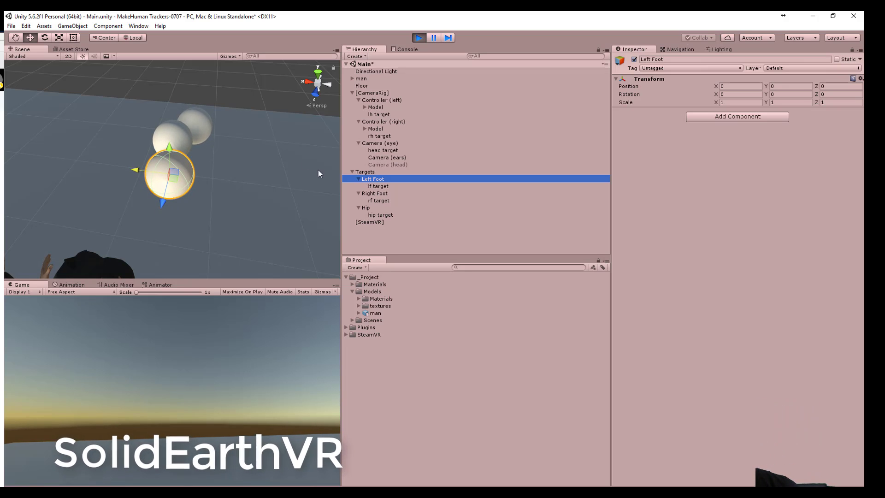
pyautogui.click(386, 194)
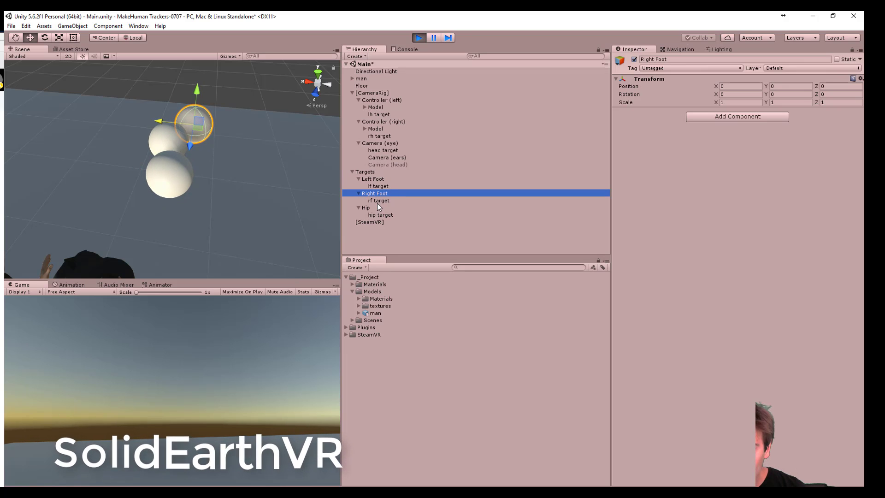
pyautogui.click(376, 207)
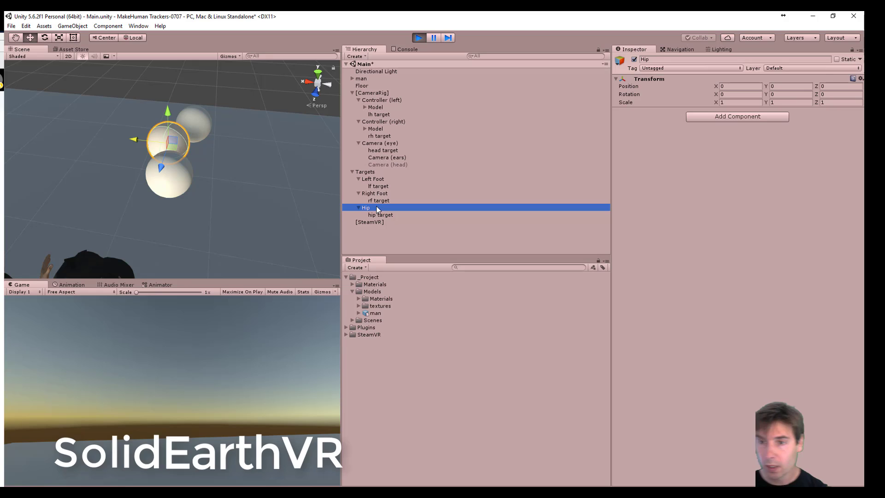
# Step: Try raising the Pelvis Position Weight in man's VRIK spine solver settings to about 0.589 while the scene runs
pyautogui.click(362, 79)
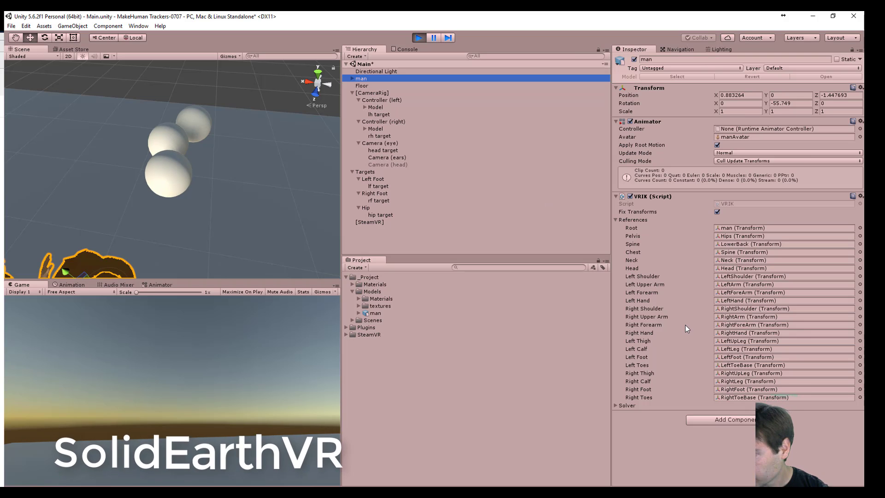
pyautogui.click(615, 221)
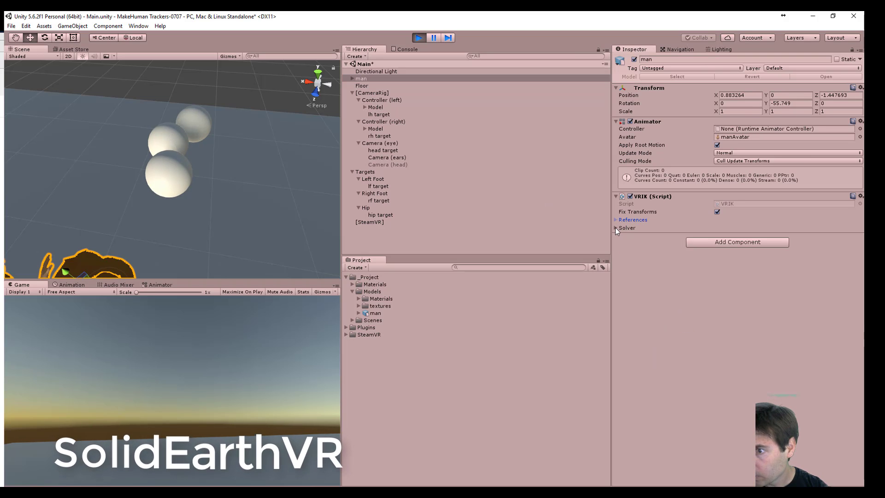
pyautogui.click(615, 227)
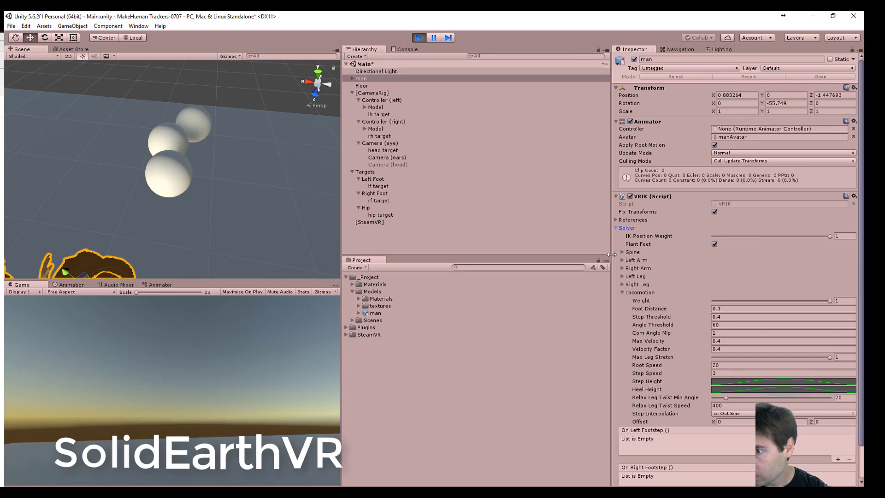
pyautogui.click(621, 253)
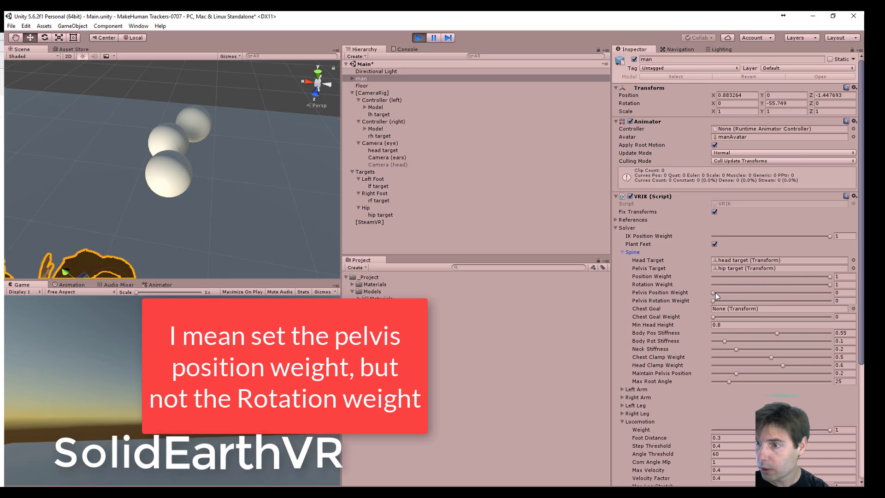
pyautogui.moveTo(716, 292); pyautogui.dragTo(698, 293)
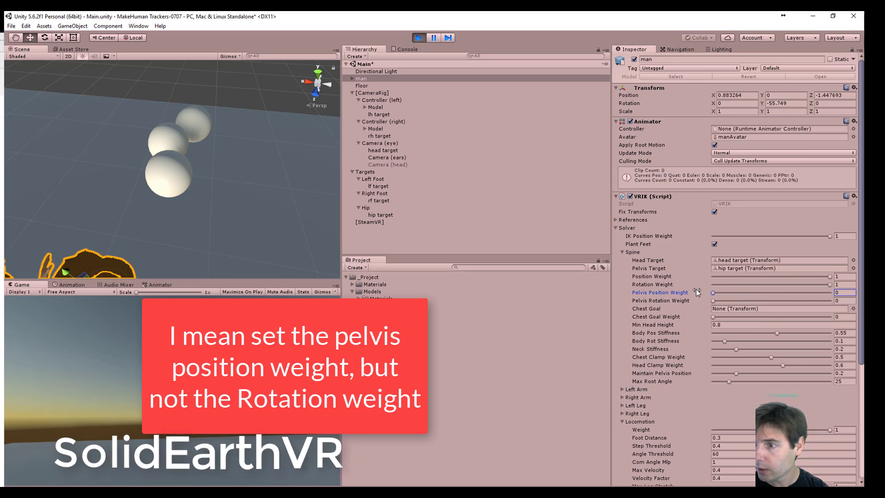
pyautogui.scroll(-10, 273, 233)
pyautogui.moveTo(213, 233); pyautogui.dragTo(252, 190, button='middle')
pyautogui.scroll(5, 204, 199)
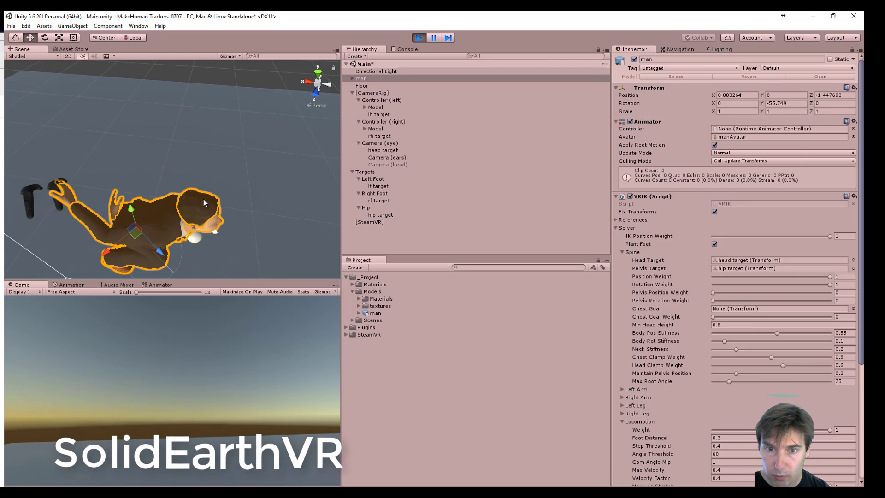
pyautogui.scroll(-2, 304, 196)
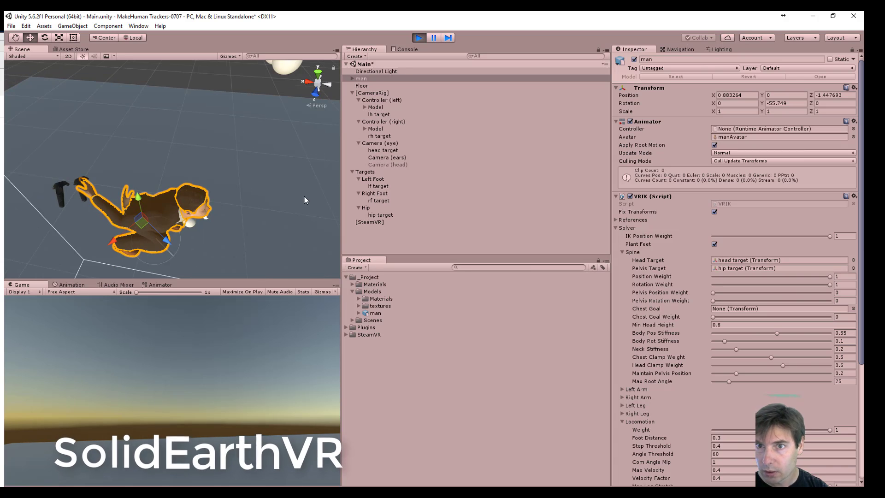
pyautogui.scroll(-3, 304, 196)
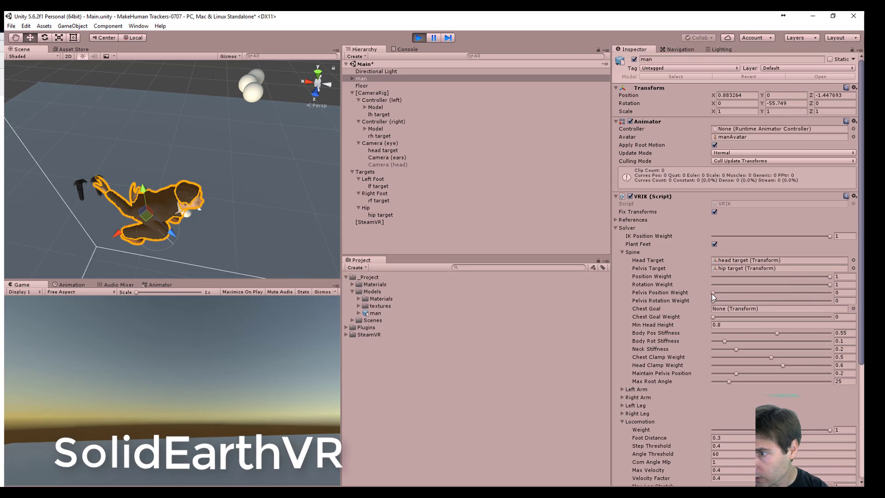
pyautogui.moveTo(714, 293); pyautogui.dragTo(783, 296)
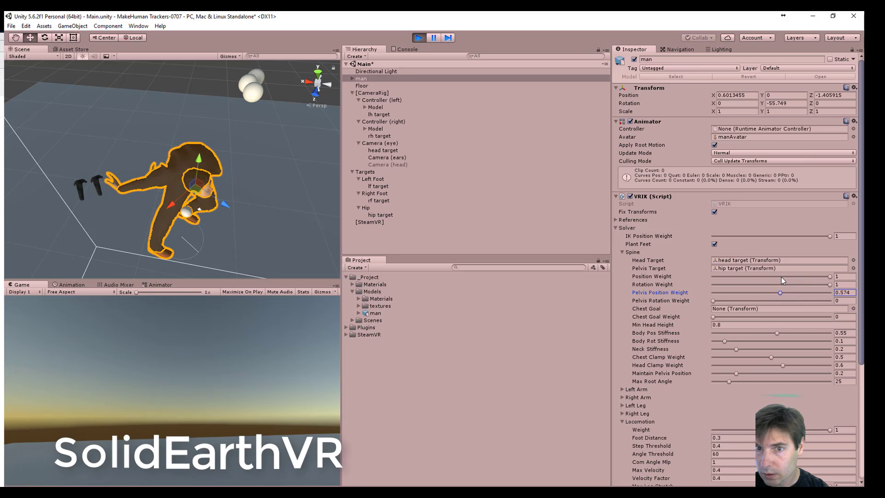
pyautogui.click(783, 291)
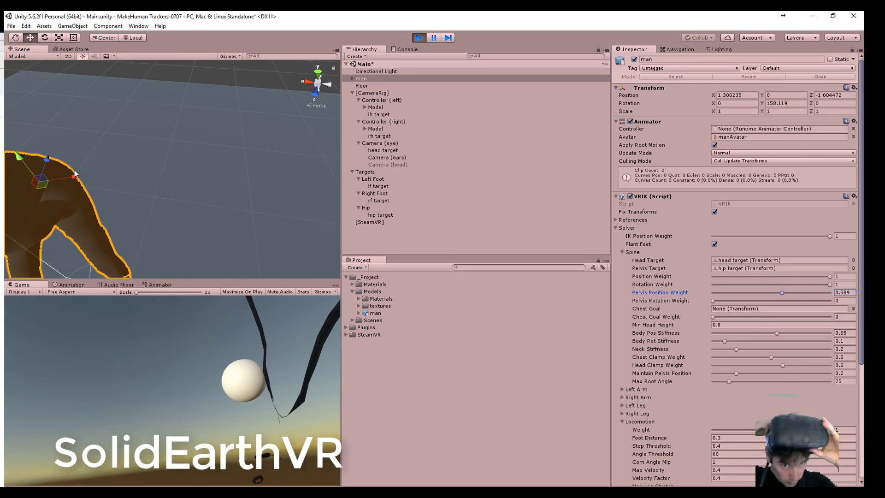
# Step: Stop the scene and reset the Transform of the Targets object
pyautogui.click(116, 158)
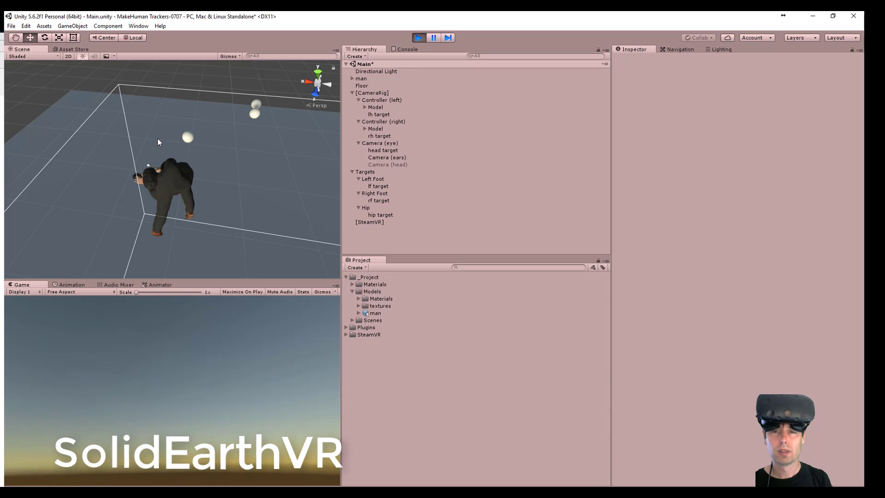
pyautogui.click(419, 38)
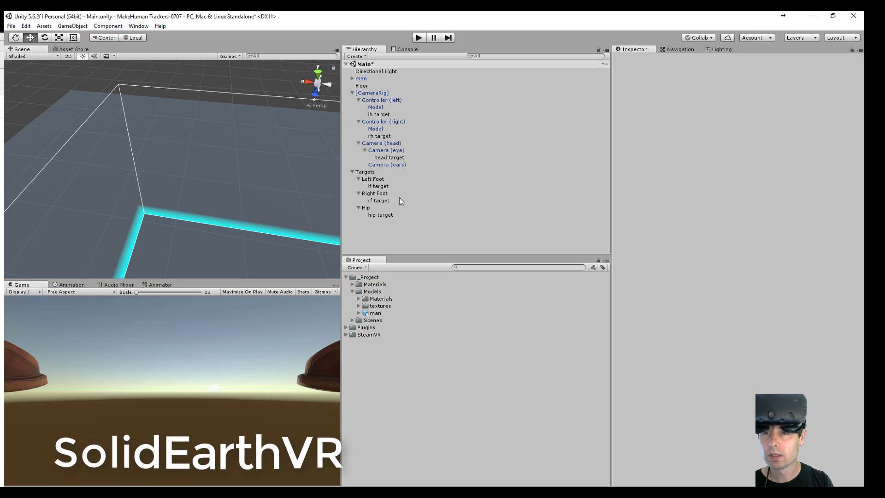
pyautogui.click(372, 173)
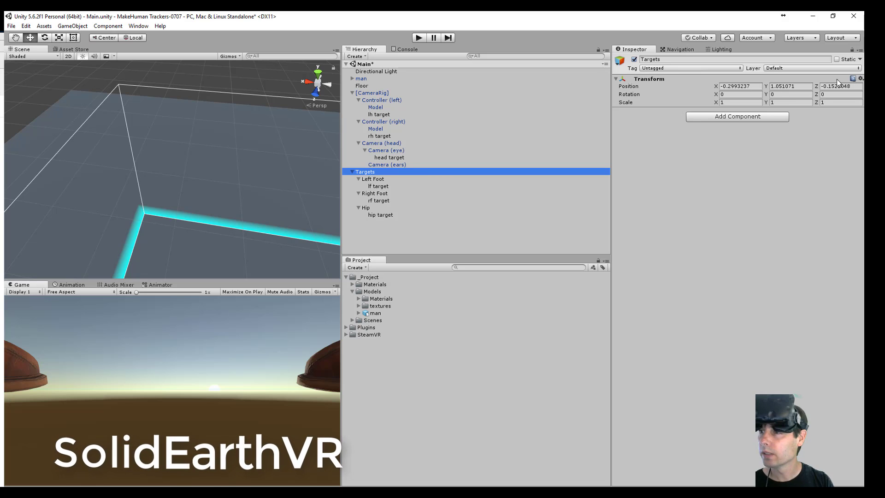
pyautogui.click(860, 79)
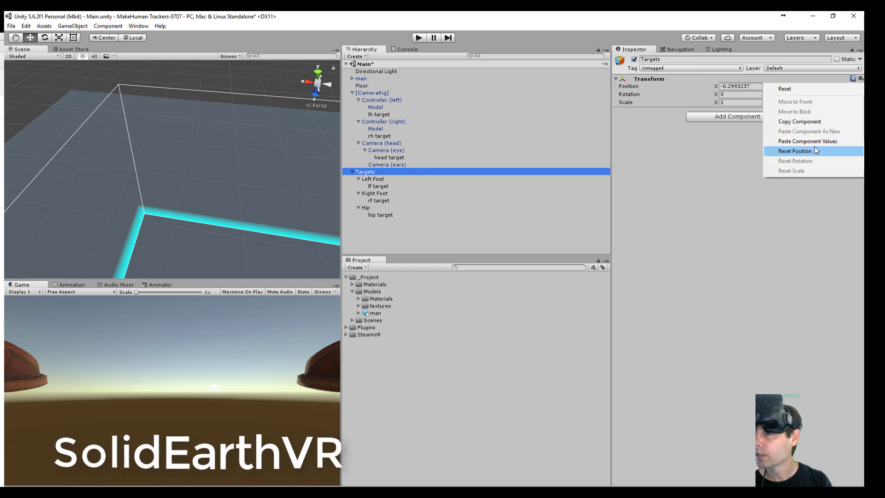
pyautogui.click(807, 89)
# Step: Check the Transforms of Left Foot and the lf, rf and hip targets, and run the scene again
pyautogui.click(364, 179)
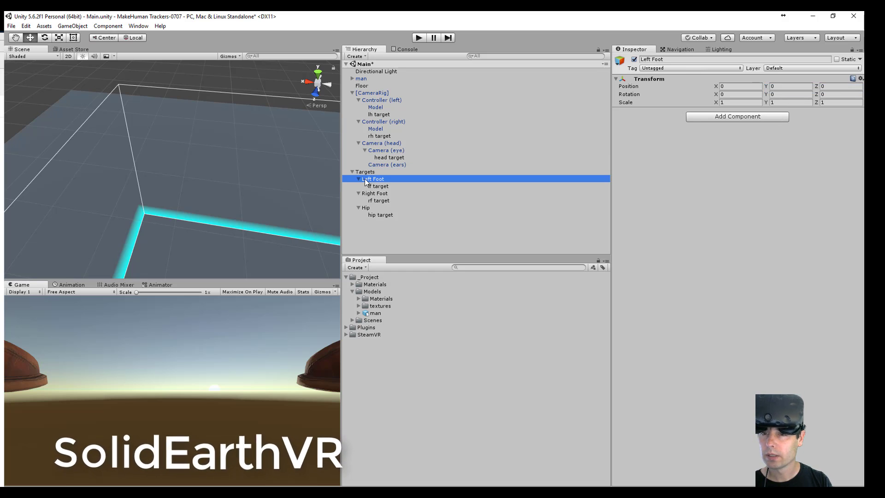
pyautogui.click(376, 187)
pyautogui.click(379, 201)
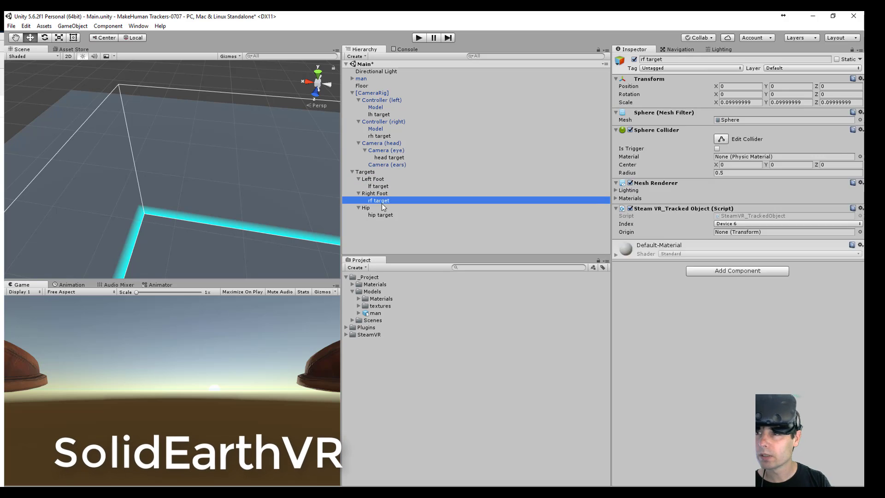
pyautogui.click(386, 214)
pyautogui.click(419, 38)
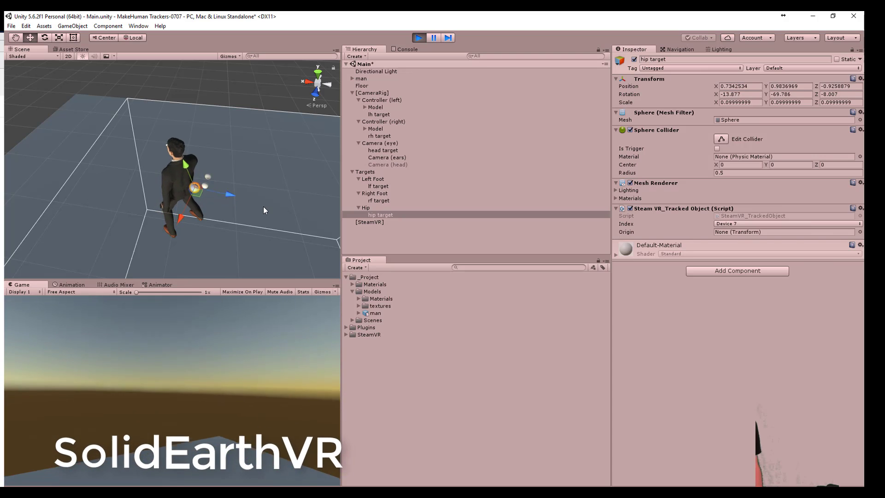
# Step: Set the Pelvis Position Weight of man's VRIK spine to 1 in play mode
pyautogui.click(364, 79)
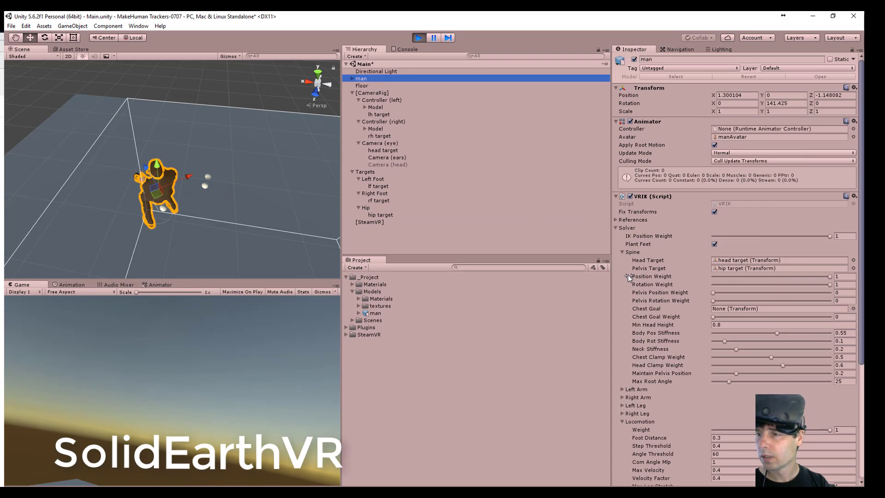
pyautogui.moveTo(714, 292); pyautogui.dragTo(824, 303)
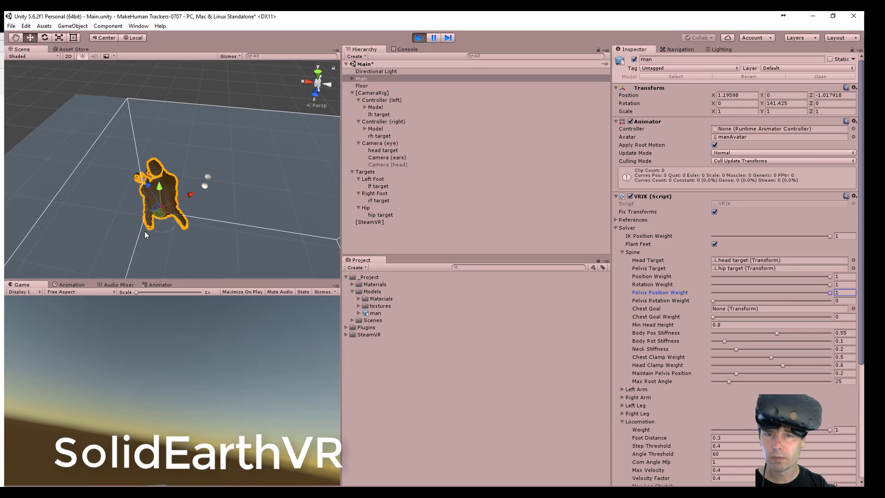
pyautogui.click(148, 184)
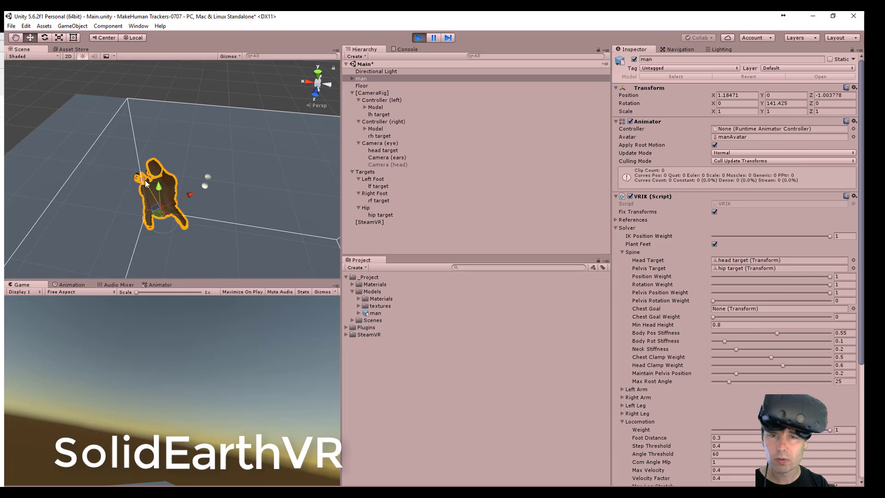
# Step: Switch the transform handles to Global and move the Hip object to about -0.1377 on Z to align the pelvis
pyautogui.click(374, 209)
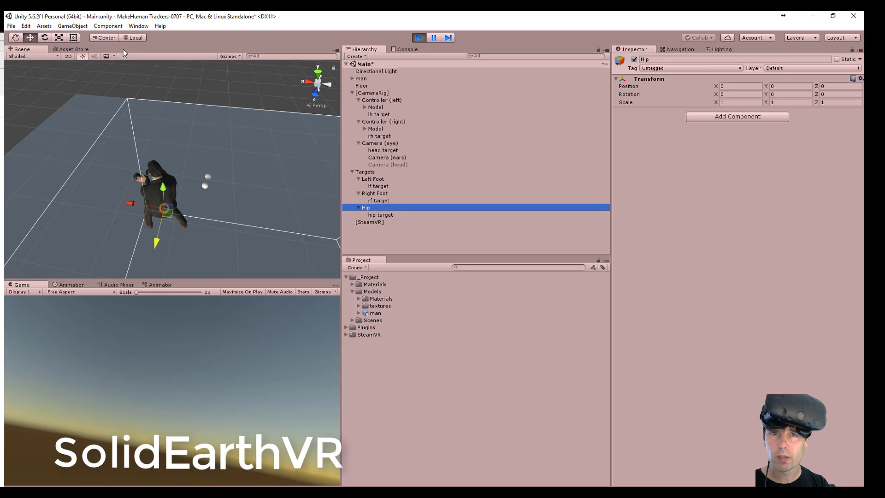
pyautogui.click(136, 38)
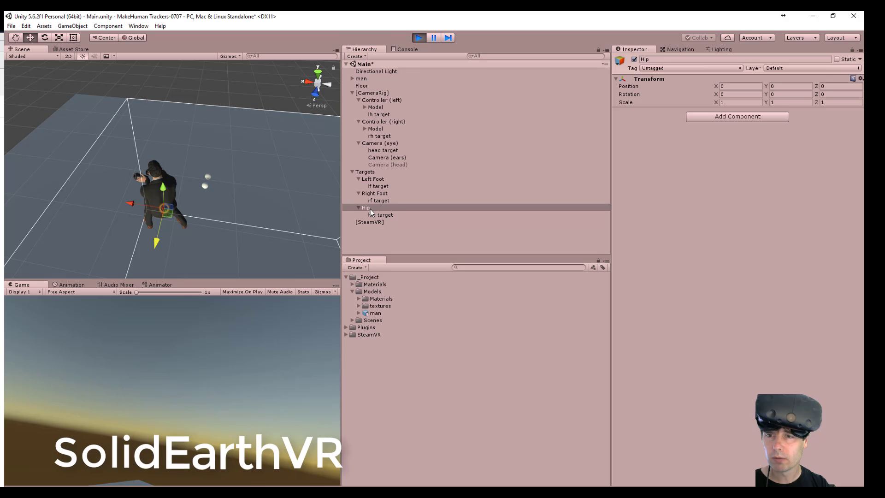
pyautogui.moveTo(140, 218); pyautogui.dragTo(272, 155, button='right')
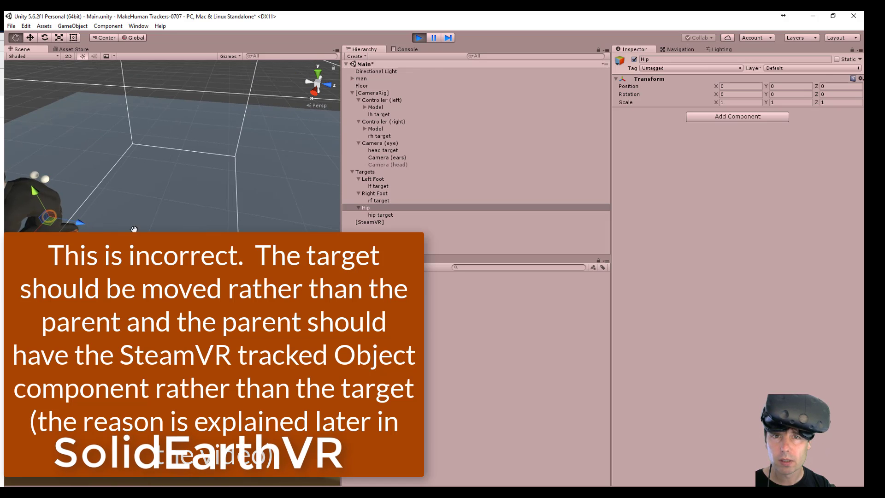
pyautogui.moveTo(134, 229); pyautogui.dragTo(180, 205, button='middle')
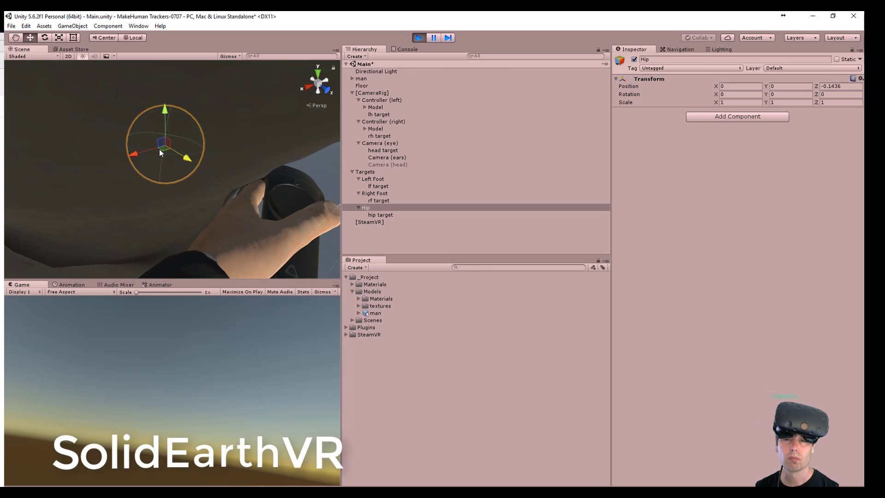
pyautogui.scroll(3, 160, 149)
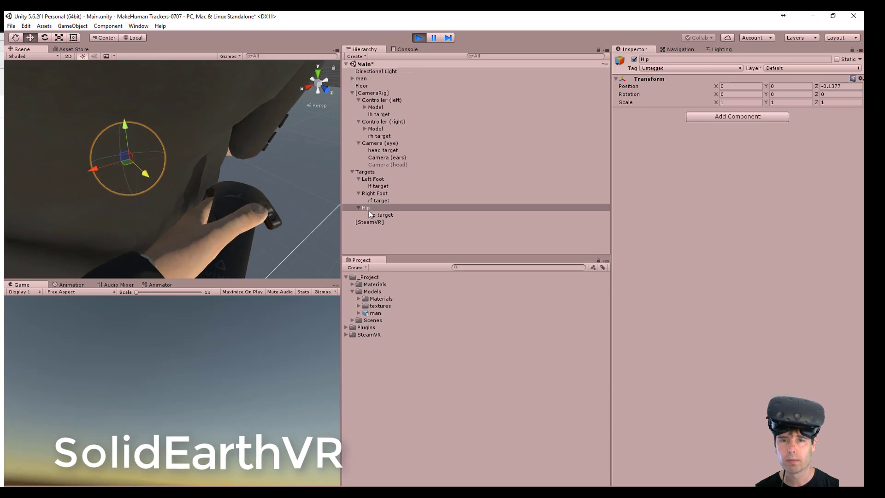
# Step: Copy Hip's play-mode Transform, stop the scene, paste the values onto Hip and save the scene
pyautogui.click(860, 79)
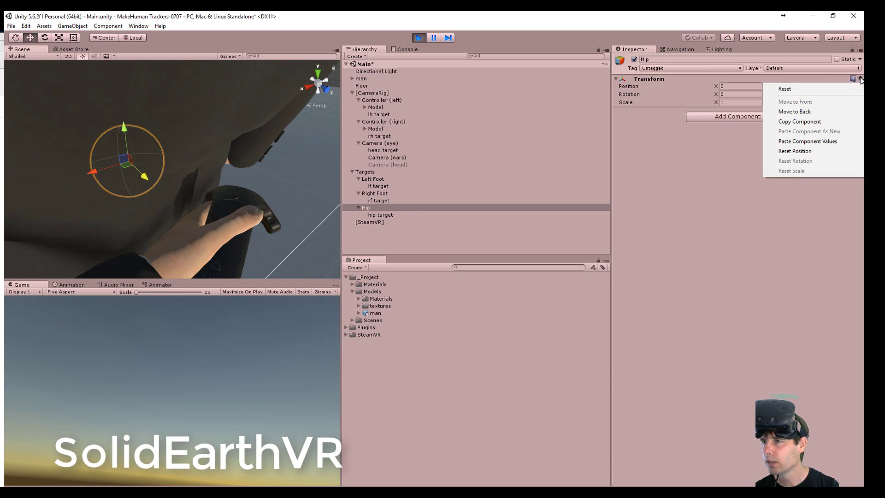
pyautogui.click(839, 124)
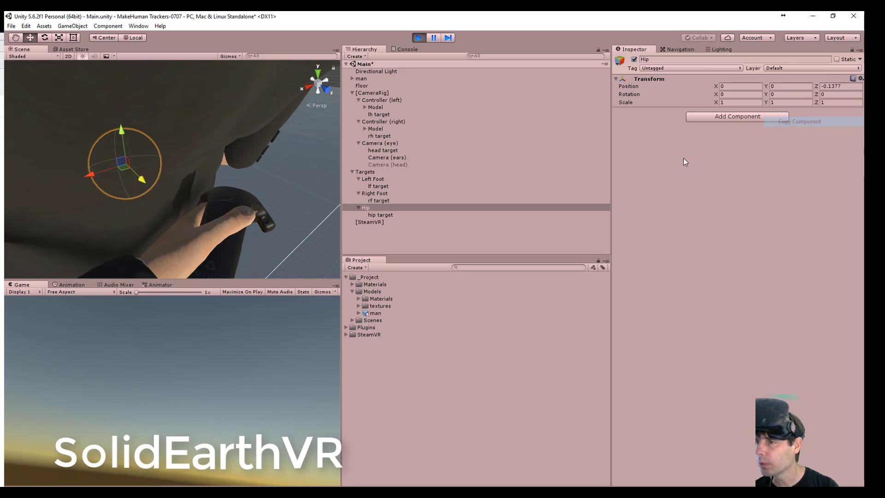
pyautogui.click(418, 39)
pyautogui.click(860, 79)
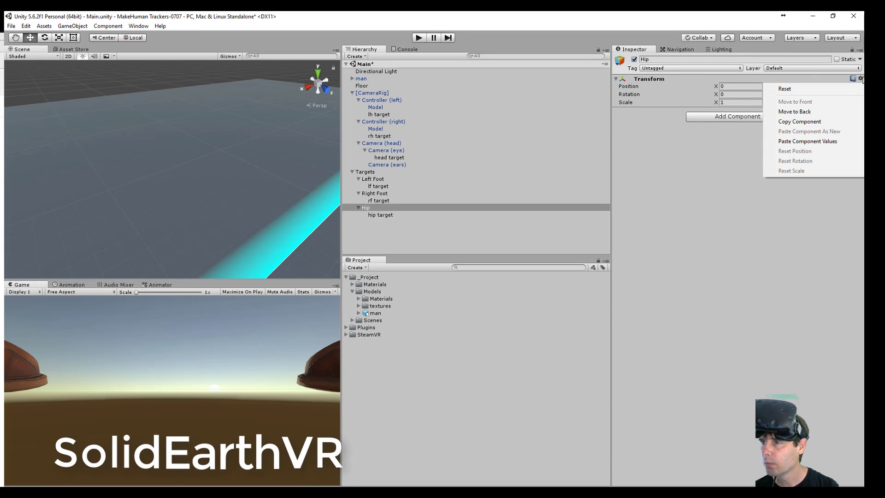
pyautogui.click(826, 142)
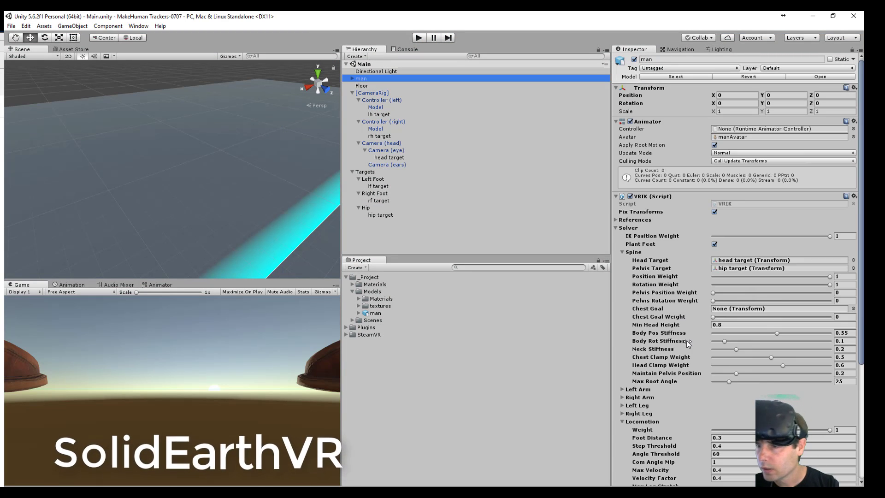
# Step: Set man's VRIK Pelvis Position Weight and Left Leg Position Weight to 1 outside play mode and run the scene
pyautogui.moveTo(715, 293); pyautogui.dragTo(856, 295)
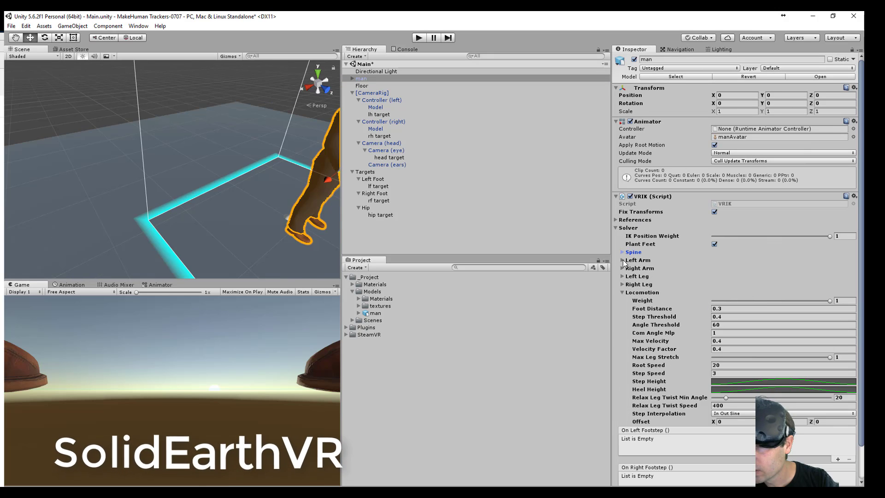
pyautogui.click(622, 276)
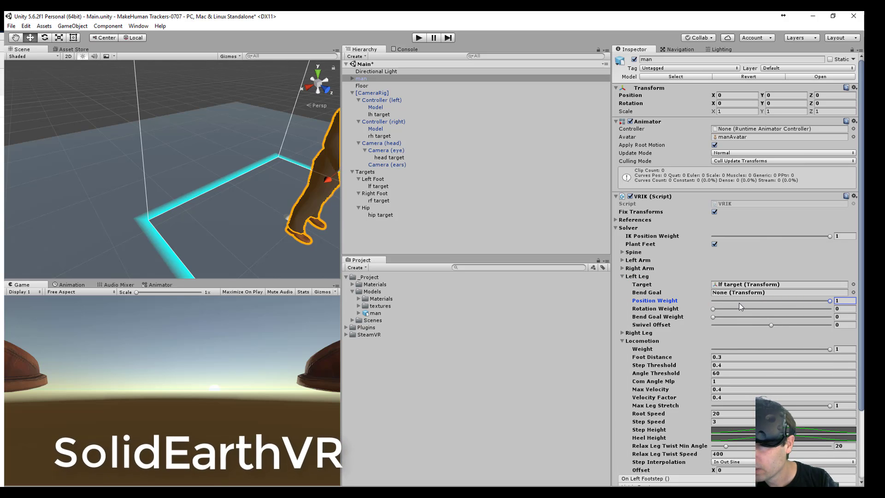
pyautogui.click(419, 37)
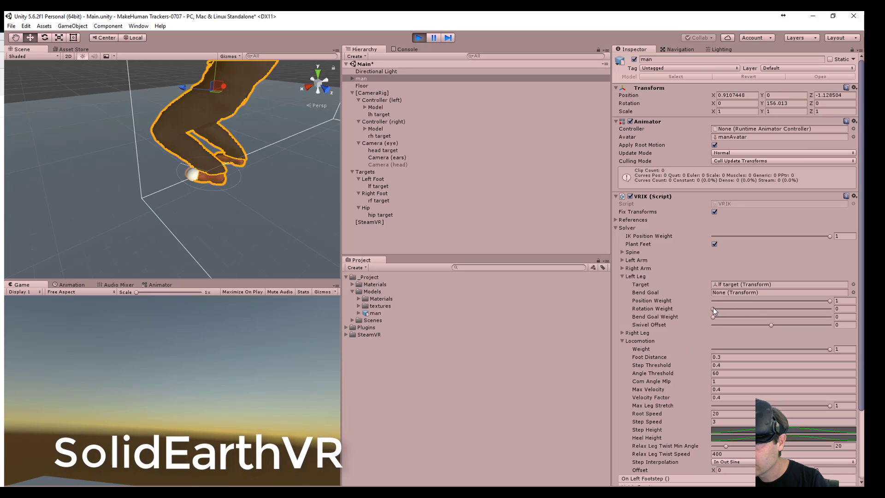
# Step: Set man's VRIK Left Leg Rotation Weight to 1 and rotate the Left Foot object to about -80.8 on X in play mode
pyautogui.moveTo(713, 309); pyautogui.dragTo(747, 310)
pyautogui.scroll(5, 205, 231)
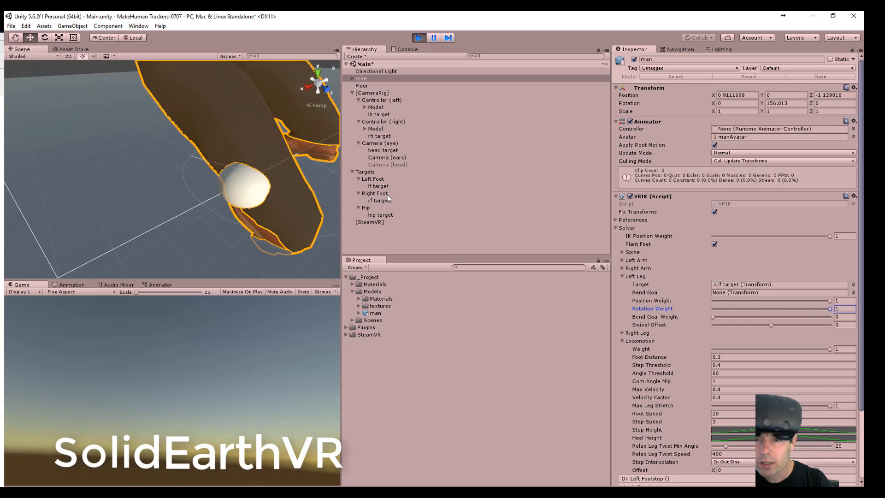
pyautogui.click(373, 179)
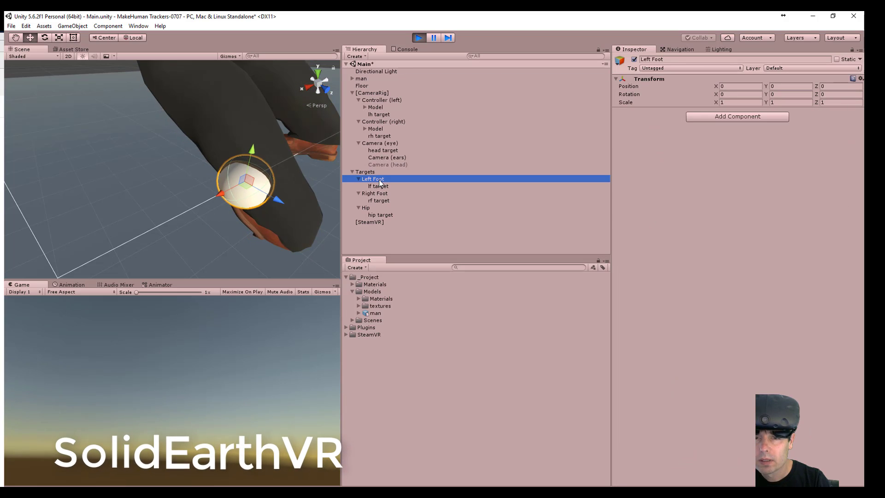
pyautogui.press('e')
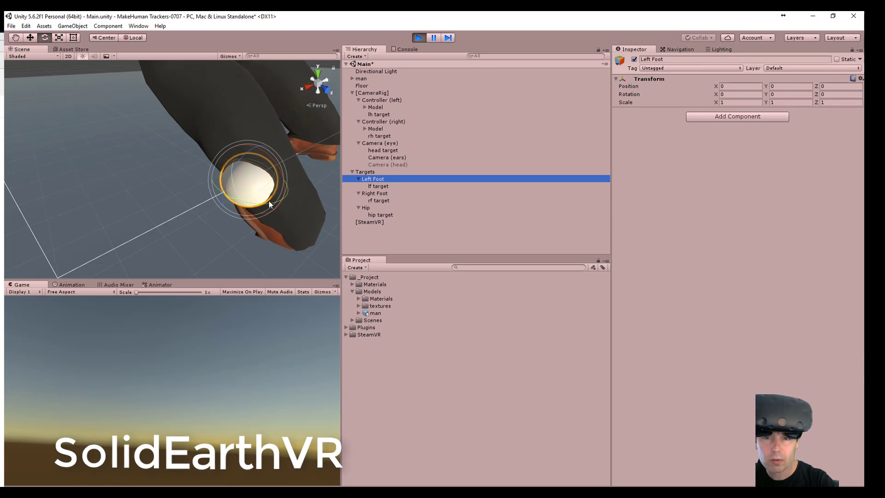
pyautogui.moveTo(262, 156); pyautogui.dragTo(259, 181)
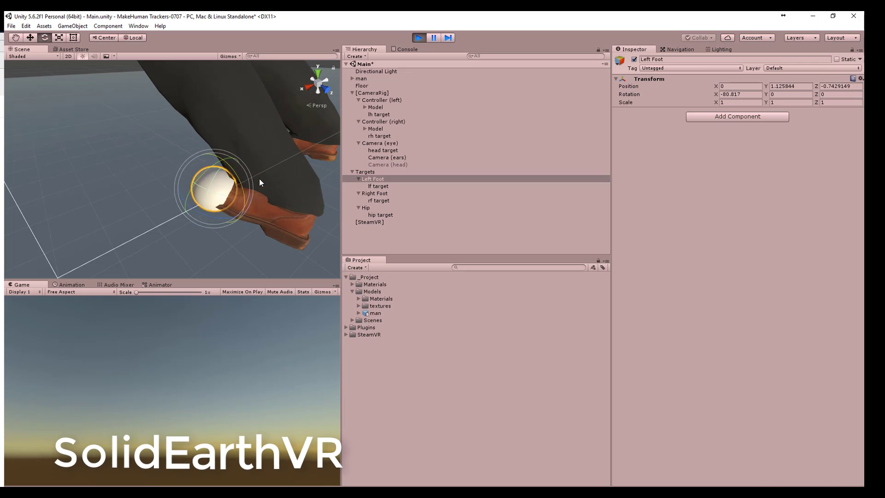
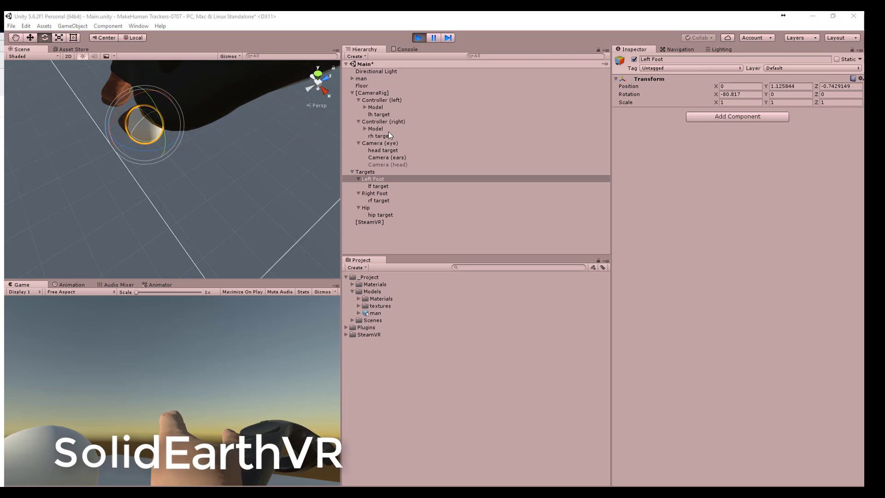
# Step: Frame Controller (left) in the Scene view and examine where it sits relative to the man's left foot
pyautogui.click(377, 101)
pyautogui.doubleClick(375, 101)
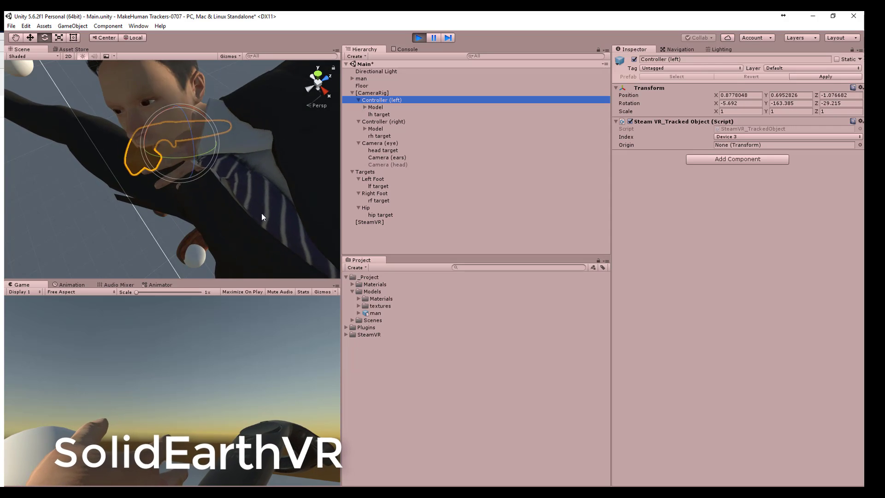
pyautogui.scroll(-5, 252, 210)
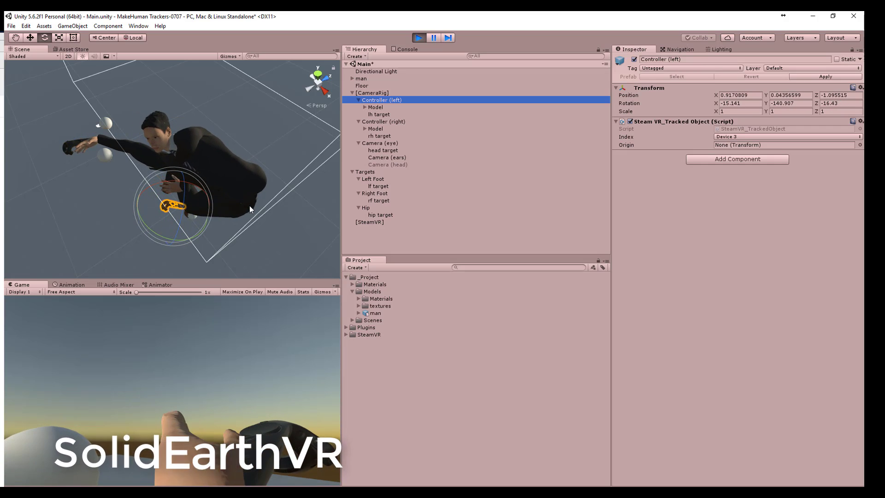
pyautogui.press('f')
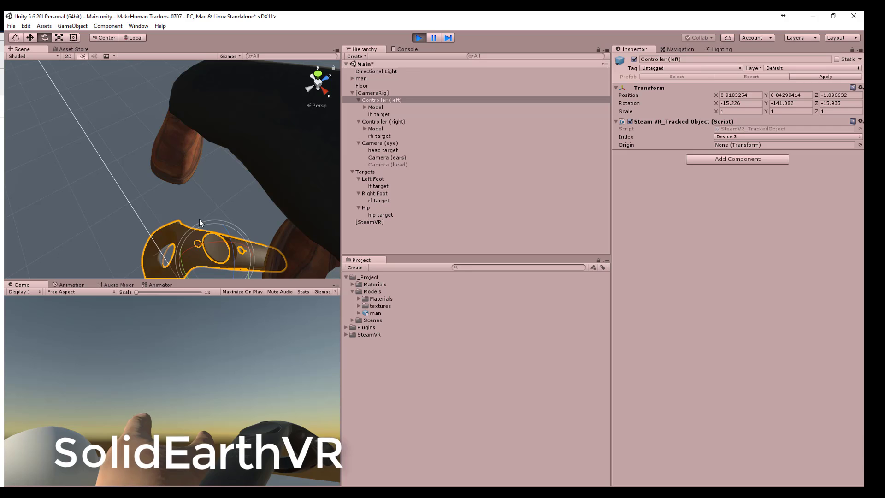
pyautogui.scroll(-2, 228, 140)
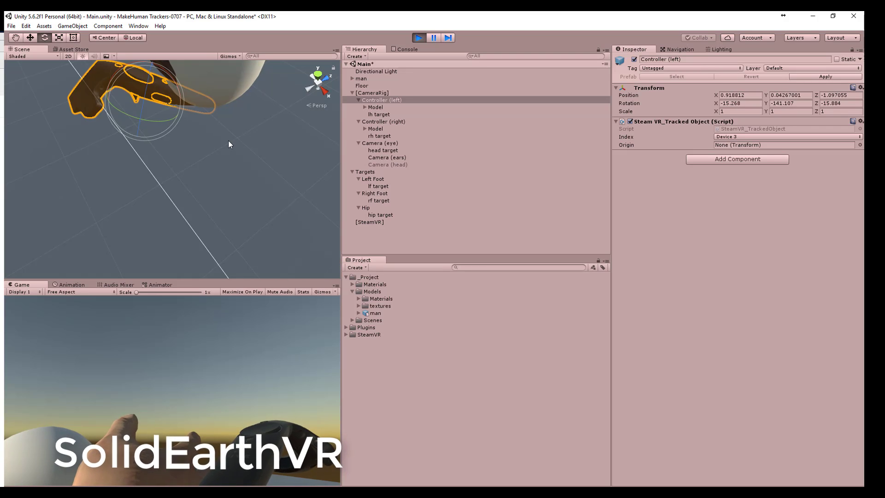
pyautogui.moveTo(222, 139); pyautogui.dragTo(298, 150, button='right')
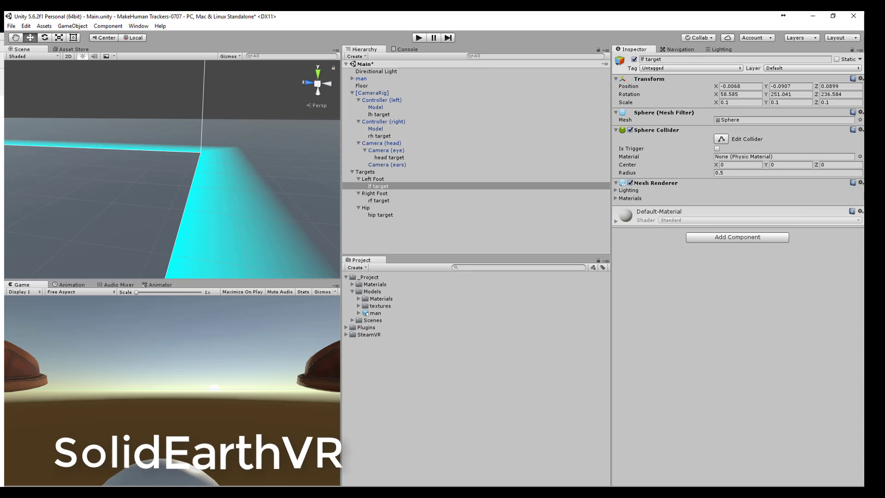
# Step: Inspect the tracked-object component on Left Foot and the Transform of its child lf target outside play mode
pyautogui.click(390, 179)
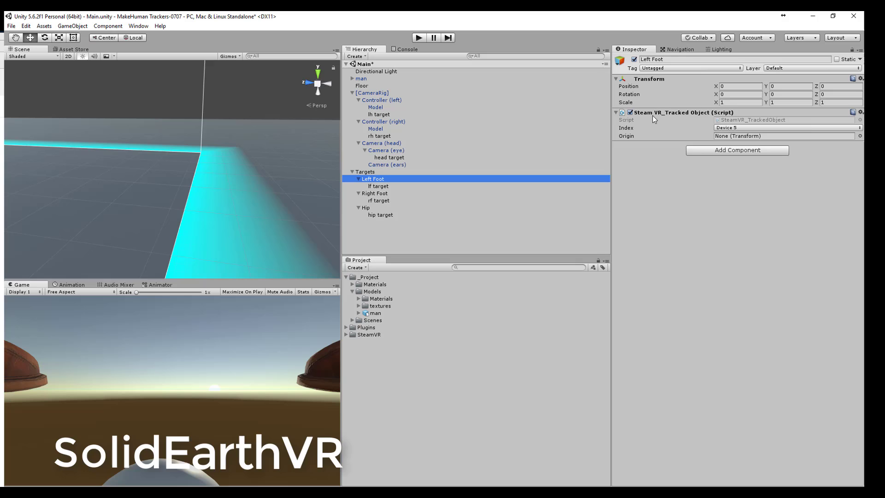
pyautogui.click(377, 187)
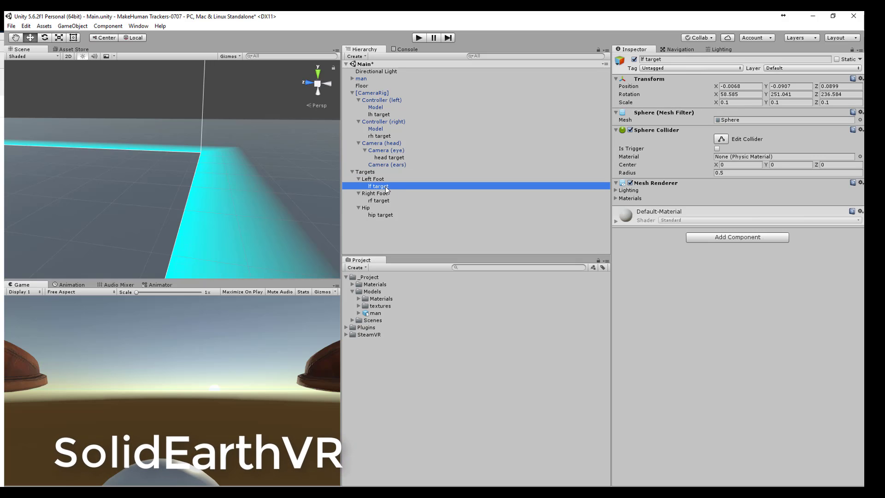
pyautogui.click(505, 238)
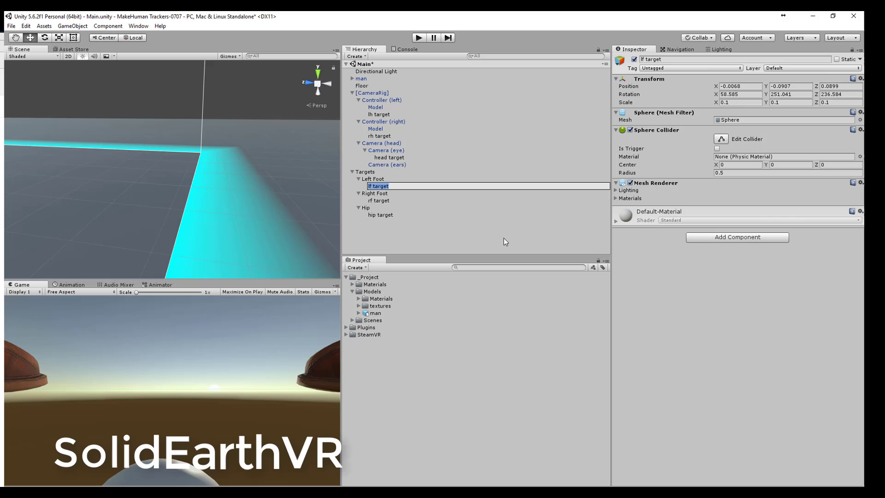
pyautogui.click(379, 187)
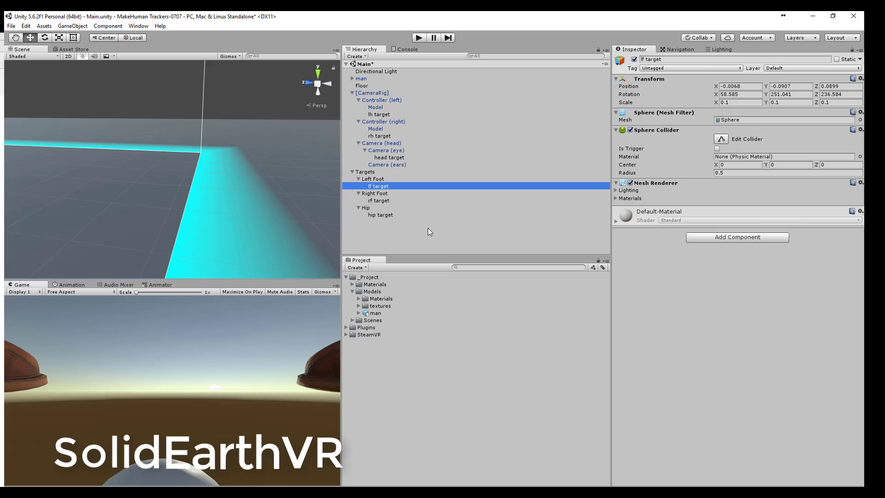
# Step: Copy the SteamVR_TrackedObject component set to Device 6 from rf target and paste it as new onto Right Foot
pyautogui.click(377, 201)
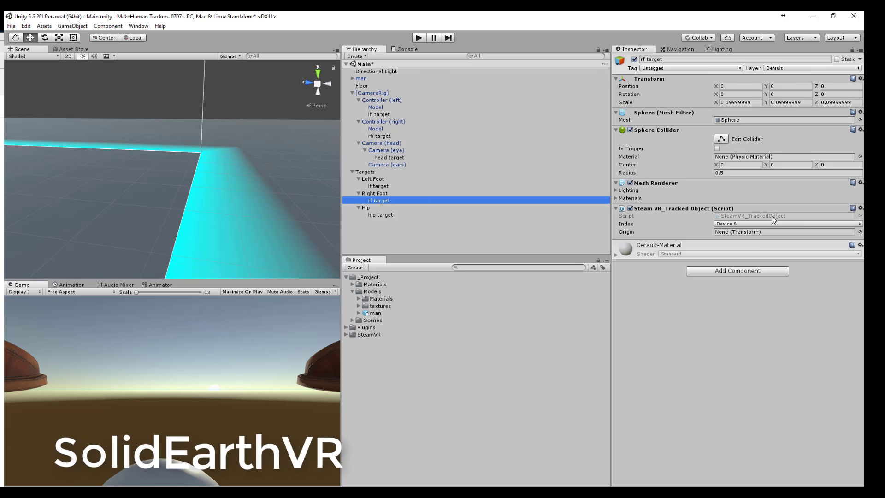
pyautogui.click(861, 208)
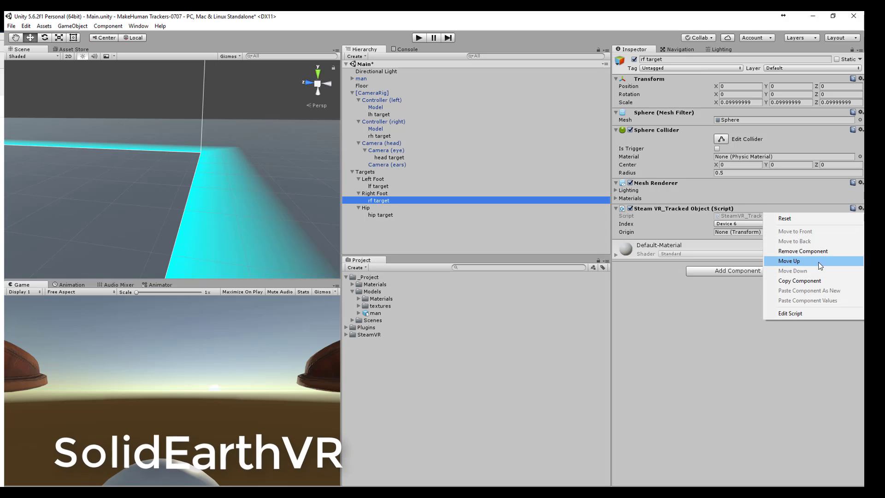
pyautogui.click(813, 282)
pyautogui.click(388, 194)
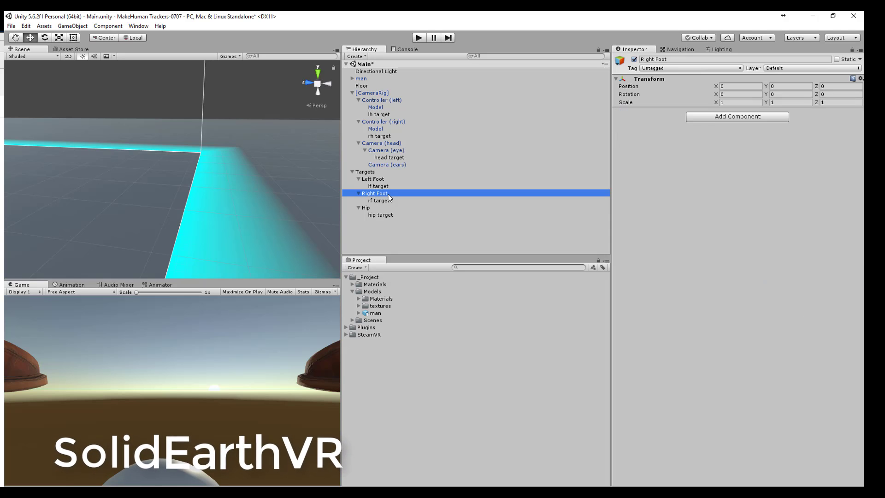
pyautogui.click(860, 79)
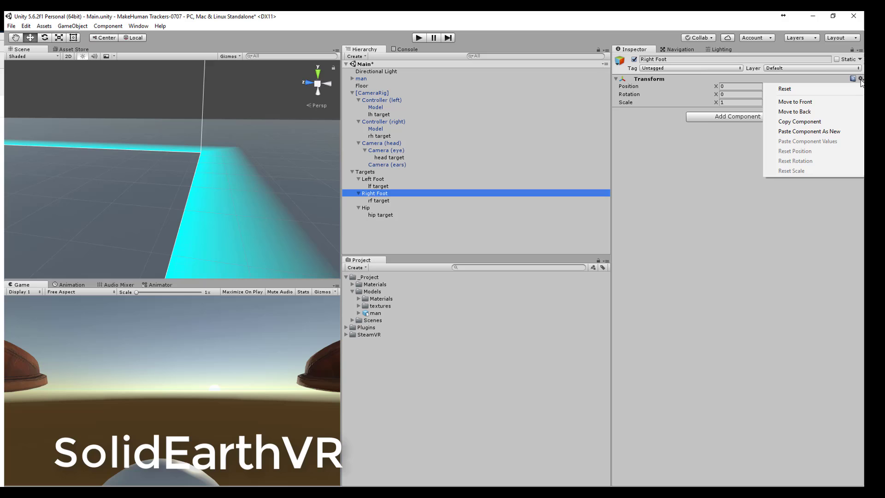
pyautogui.click(837, 132)
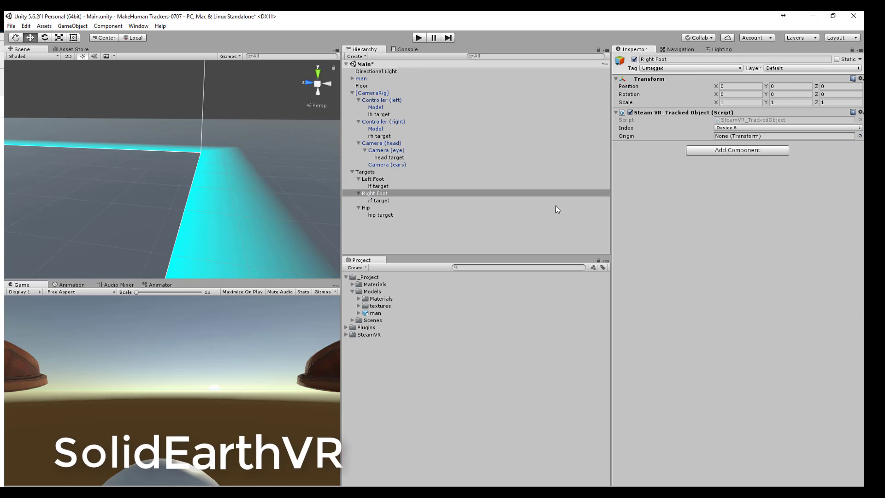
# Step: Remove the SteamVR_TrackedObject component from rf target
pyautogui.click(402, 200)
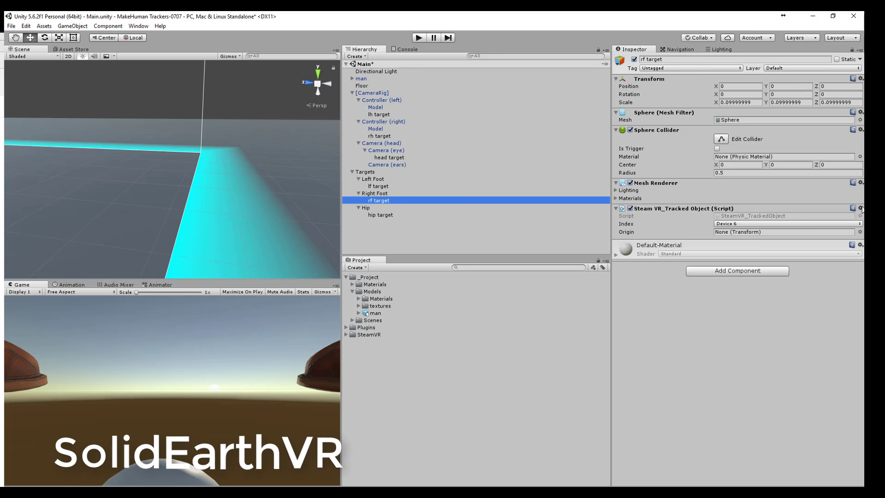
pyautogui.click(861, 209)
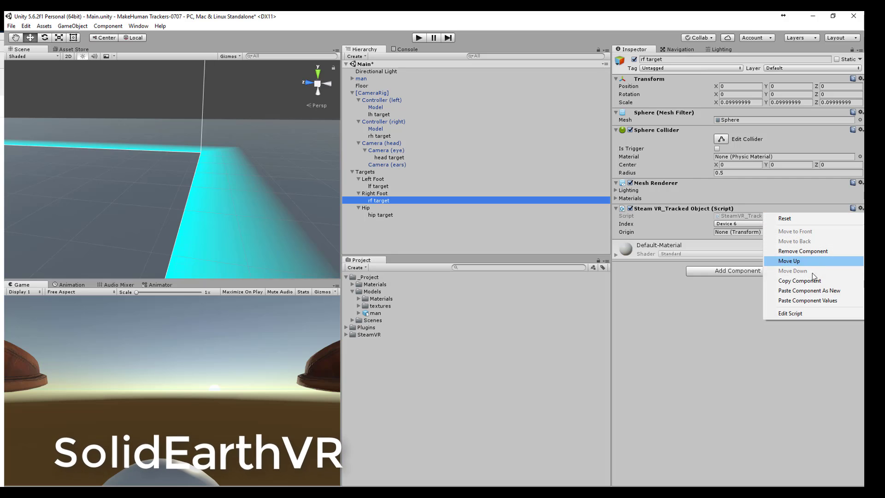
pyautogui.click(807, 251)
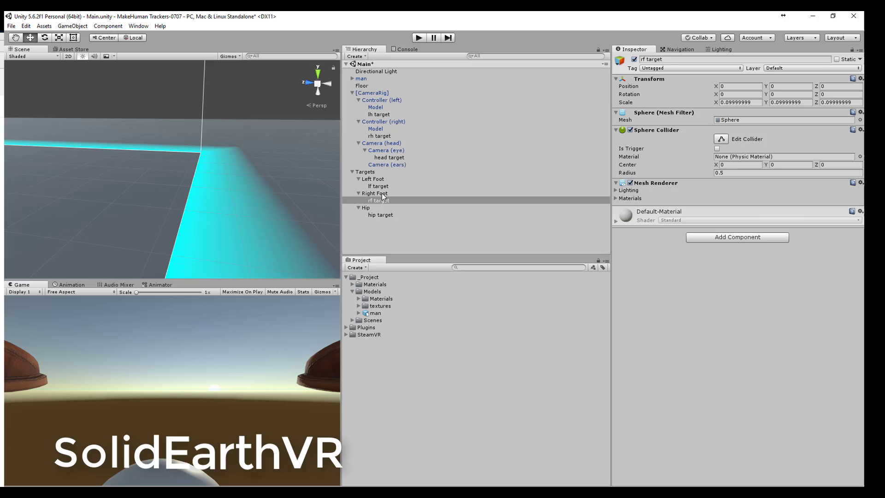
# Step: Run the scene and set man's VRIK Right Leg Position Weight and Rotation Weight to 1
pyautogui.click(419, 37)
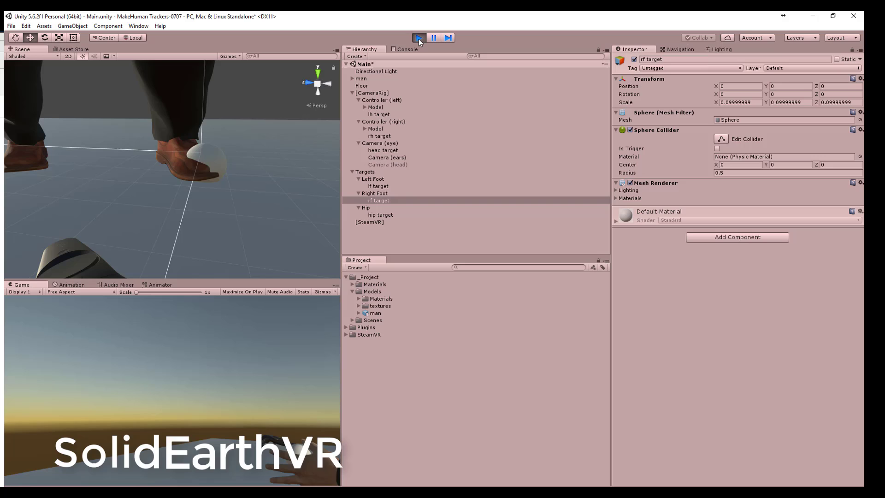
pyautogui.click(391, 79)
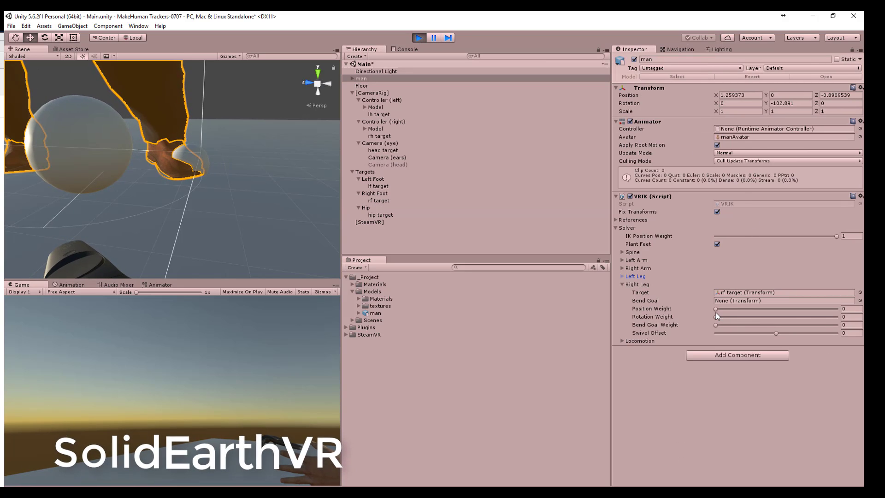
pyautogui.moveTo(716, 309); pyautogui.dragTo(845, 314)
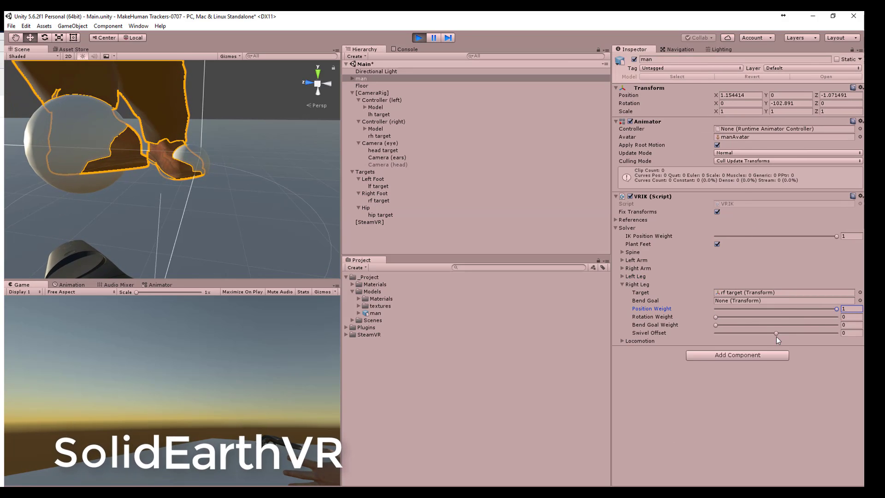
pyautogui.moveTo(716, 318); pyautogui.dragTo(847, 317)
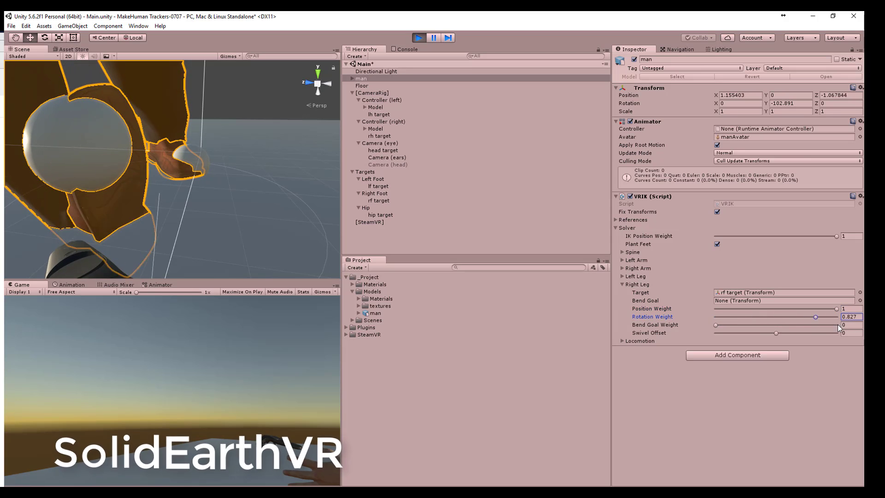
pyautogui.scroll(-3, 155, 234)
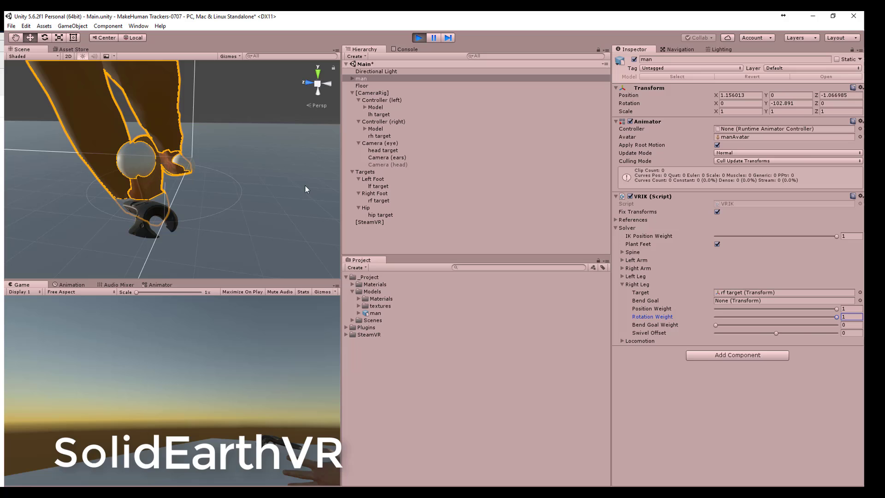
# Step: Rotate rf target to about 100.6 on X and move it to about -0.109 on Y and 0.132 on Z
pyautogui.click(377, 199)
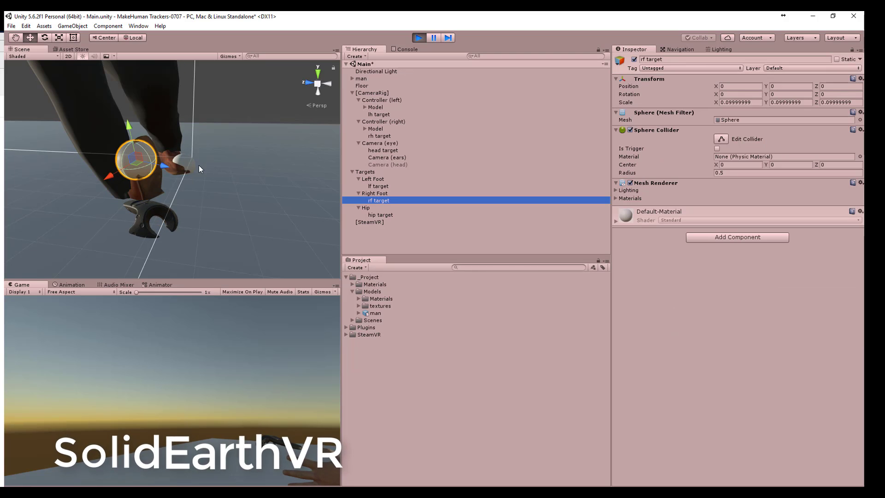
pyautogui.press('e')
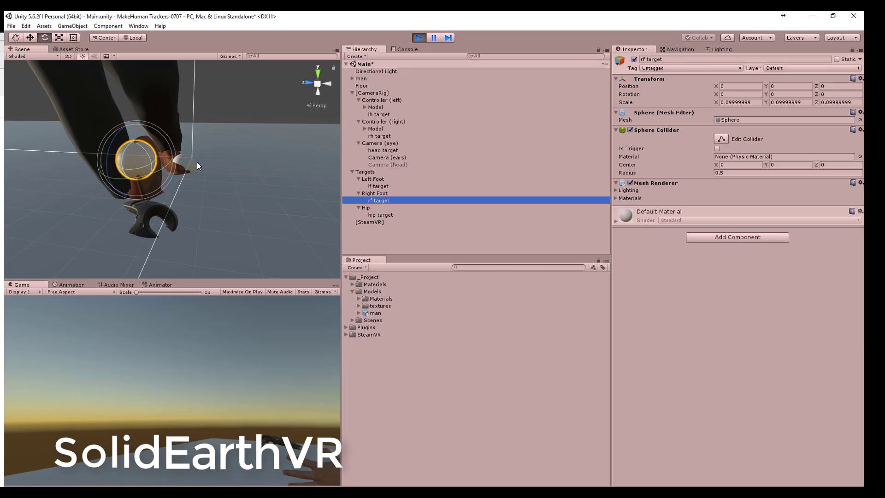
pyautogui.moveTo(156, 152); pyautogui.dragTo(181, 235)
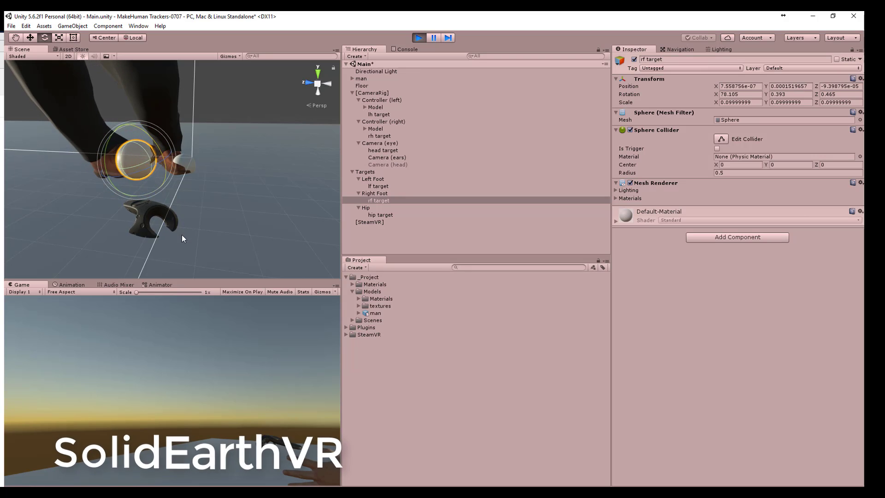
pyautogui.press('w')
pyautogui.moveTo(143, 192); pyautogui.dragTo(221, 221)
pyautogui.scroll(4, 221, 207)
pyautogui.press('e')
pyautogui.moveTo(244, 111); pyautogui.dragTo(246, 128)
# Step: Fine-tune rf target's position to about -0.0816 on Y and 0.1369 on Z to align the right foot
pyautogui.press('w')
pyautogui.moveTo(323, 217); pyautogui.dragTo(296, 213, button='middle')
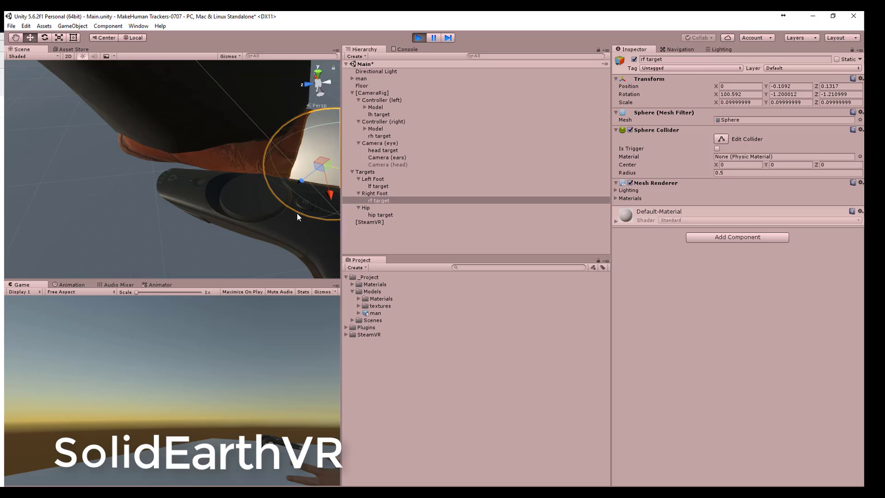
pyautogui.moveTo(318, 173); pyautogui.dragTo(258, 159)
pyautogui.keyDown('alt'); pyautogui.moveTo(172, 240); pyautogui.dragTo(251, 192); pyautogui.keyUp('alt')
pyautogui.scroll(-8, 251, 192)
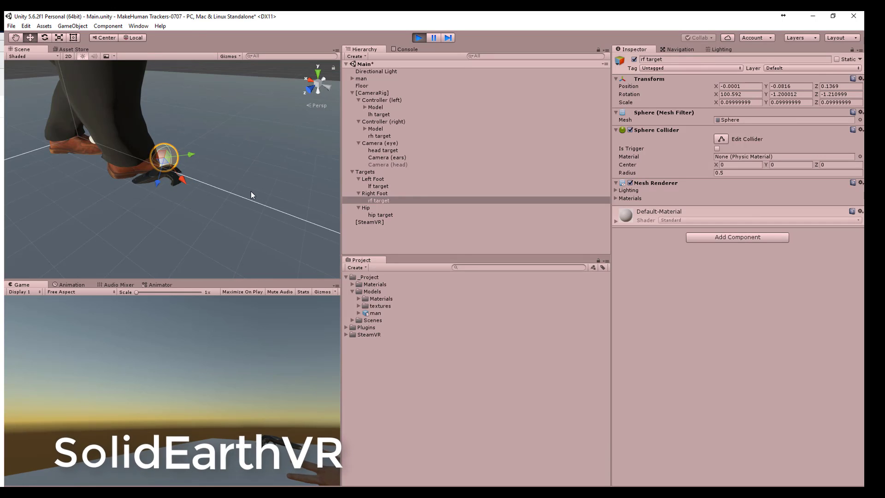
# Step: Copy rf target's Transform from the running scene, stop play mode, and paste the copied values onto rf target's Transform
pyautogui.click(860, 79)
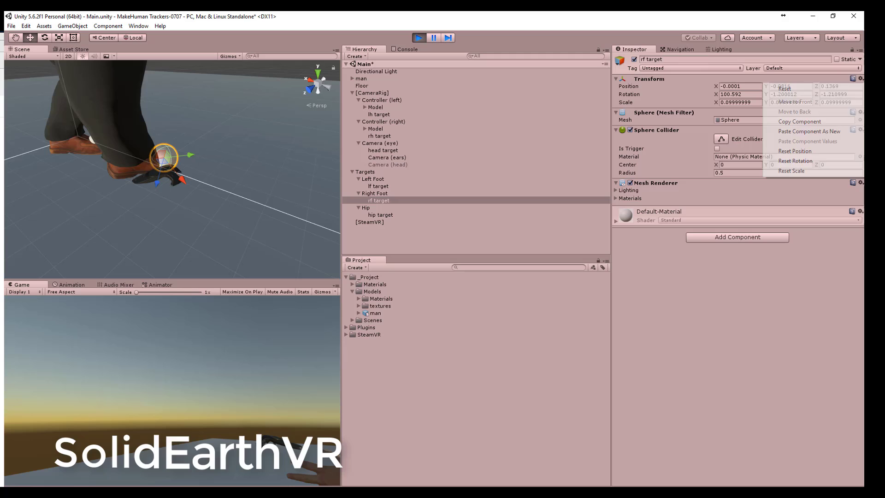
pyautogui.click(829, 123)
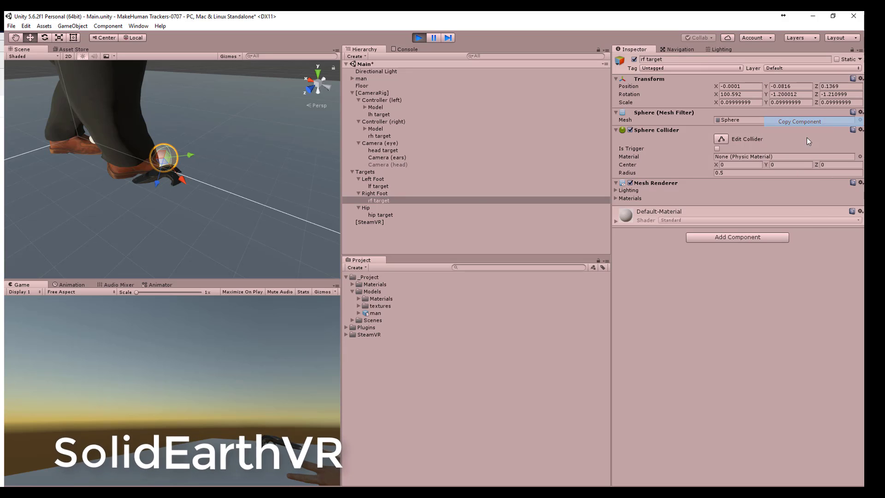
pyautogui.click(418, 37)
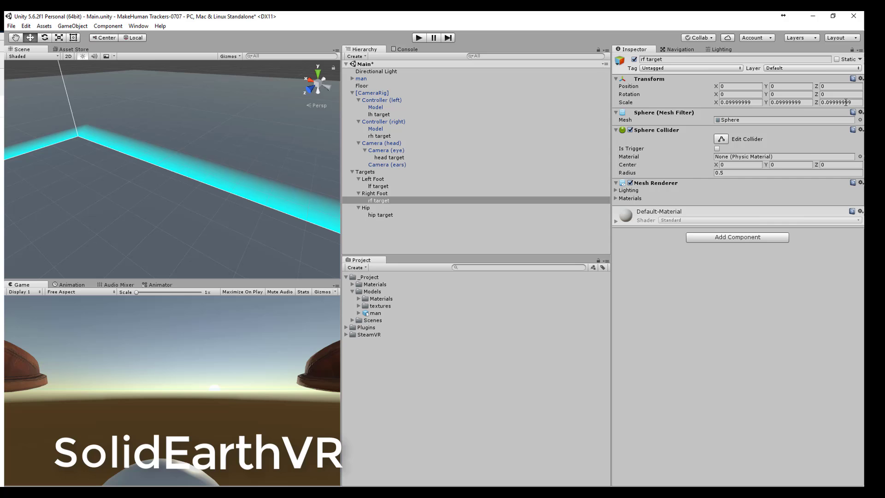
pyautogui.click(860, 79)
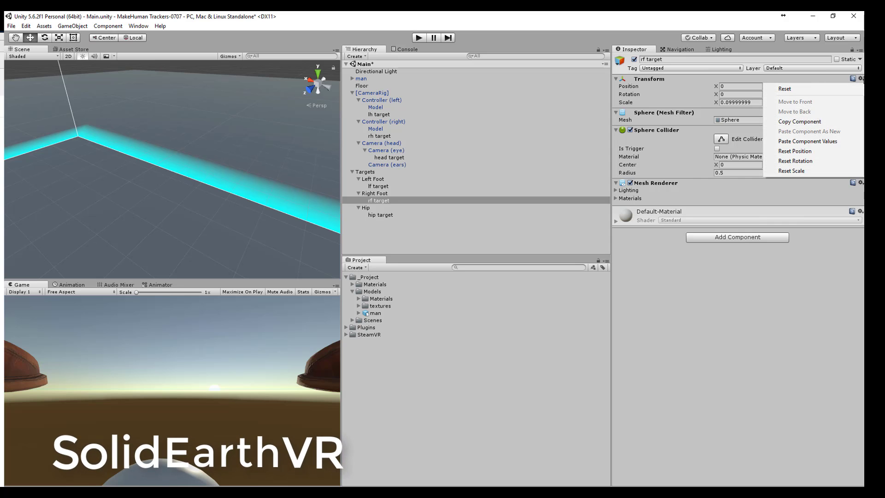
pyautogui.click(822, 140)
pyautogui.click(418, 38)
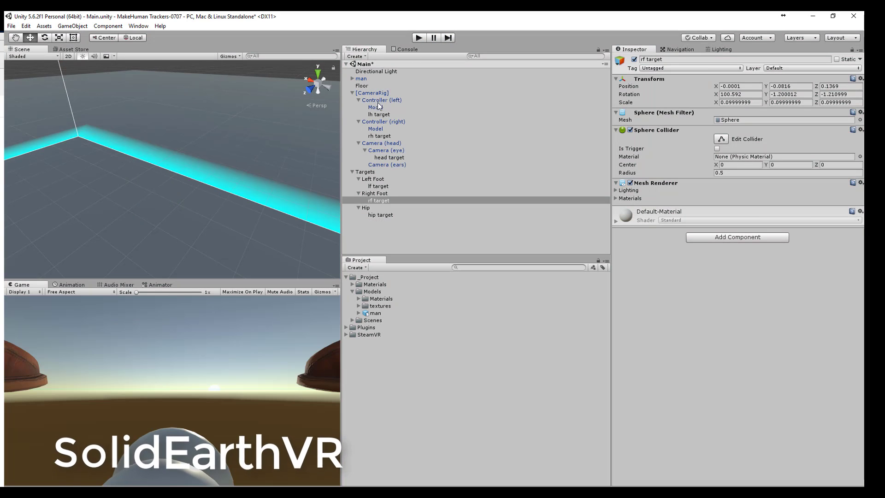
# Step: Set man's VRIK Right Leg Position Weight and Rotation Weight to 1 in edit mode and run the scene
pyautogui.click(362, 79)
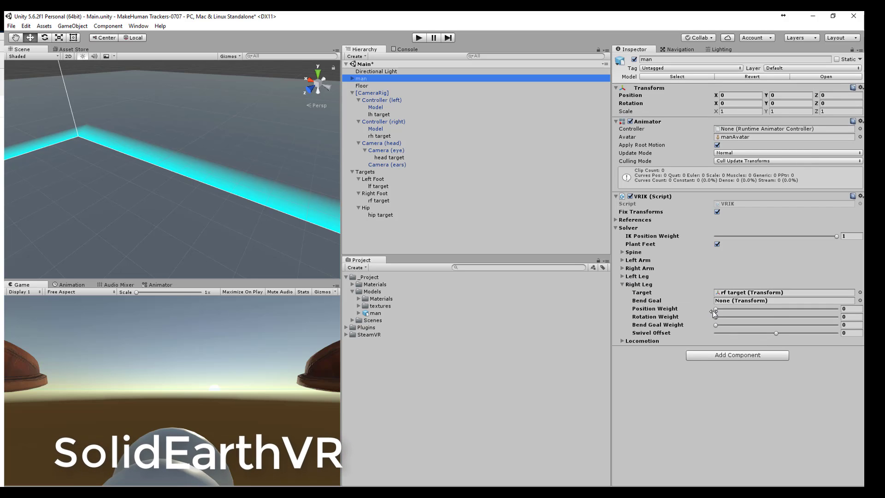
pyautogui.moveTo(717, 312); pyautogui.dragTo(861, 310)
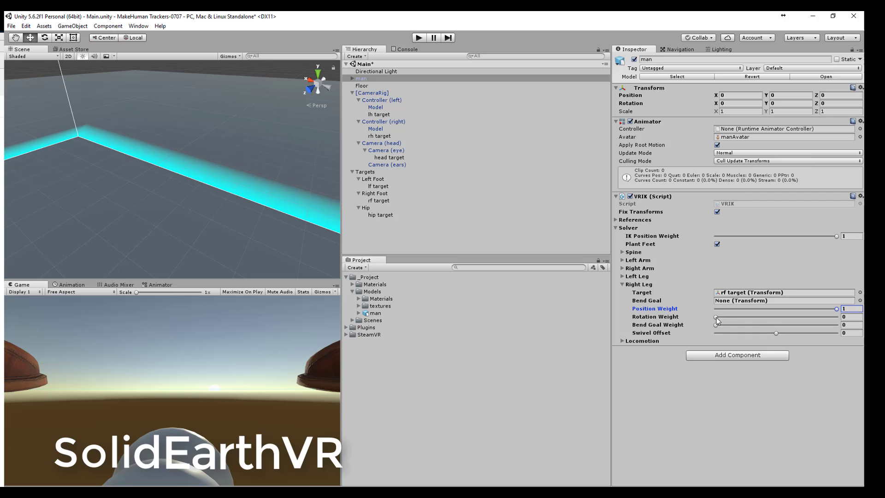
pyautogui.moveTo(715, 317); pyautogui.dragTo(852, 317)
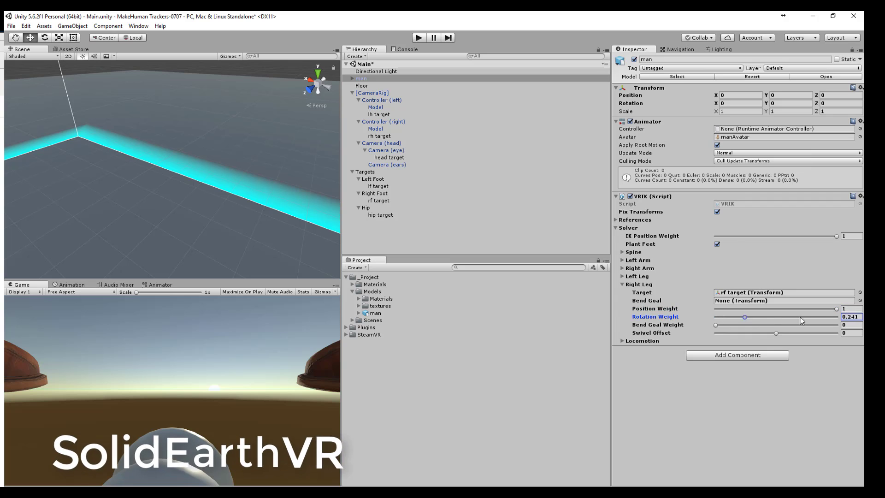
pyautogui.click(419, 38)
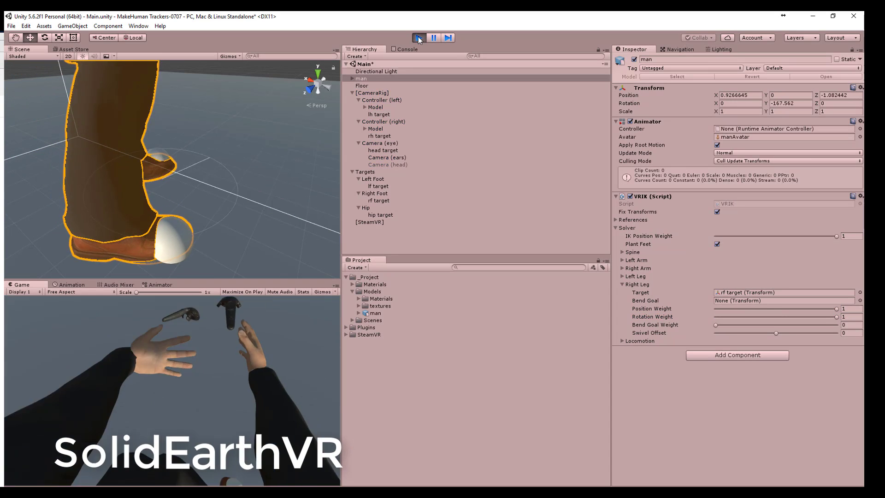